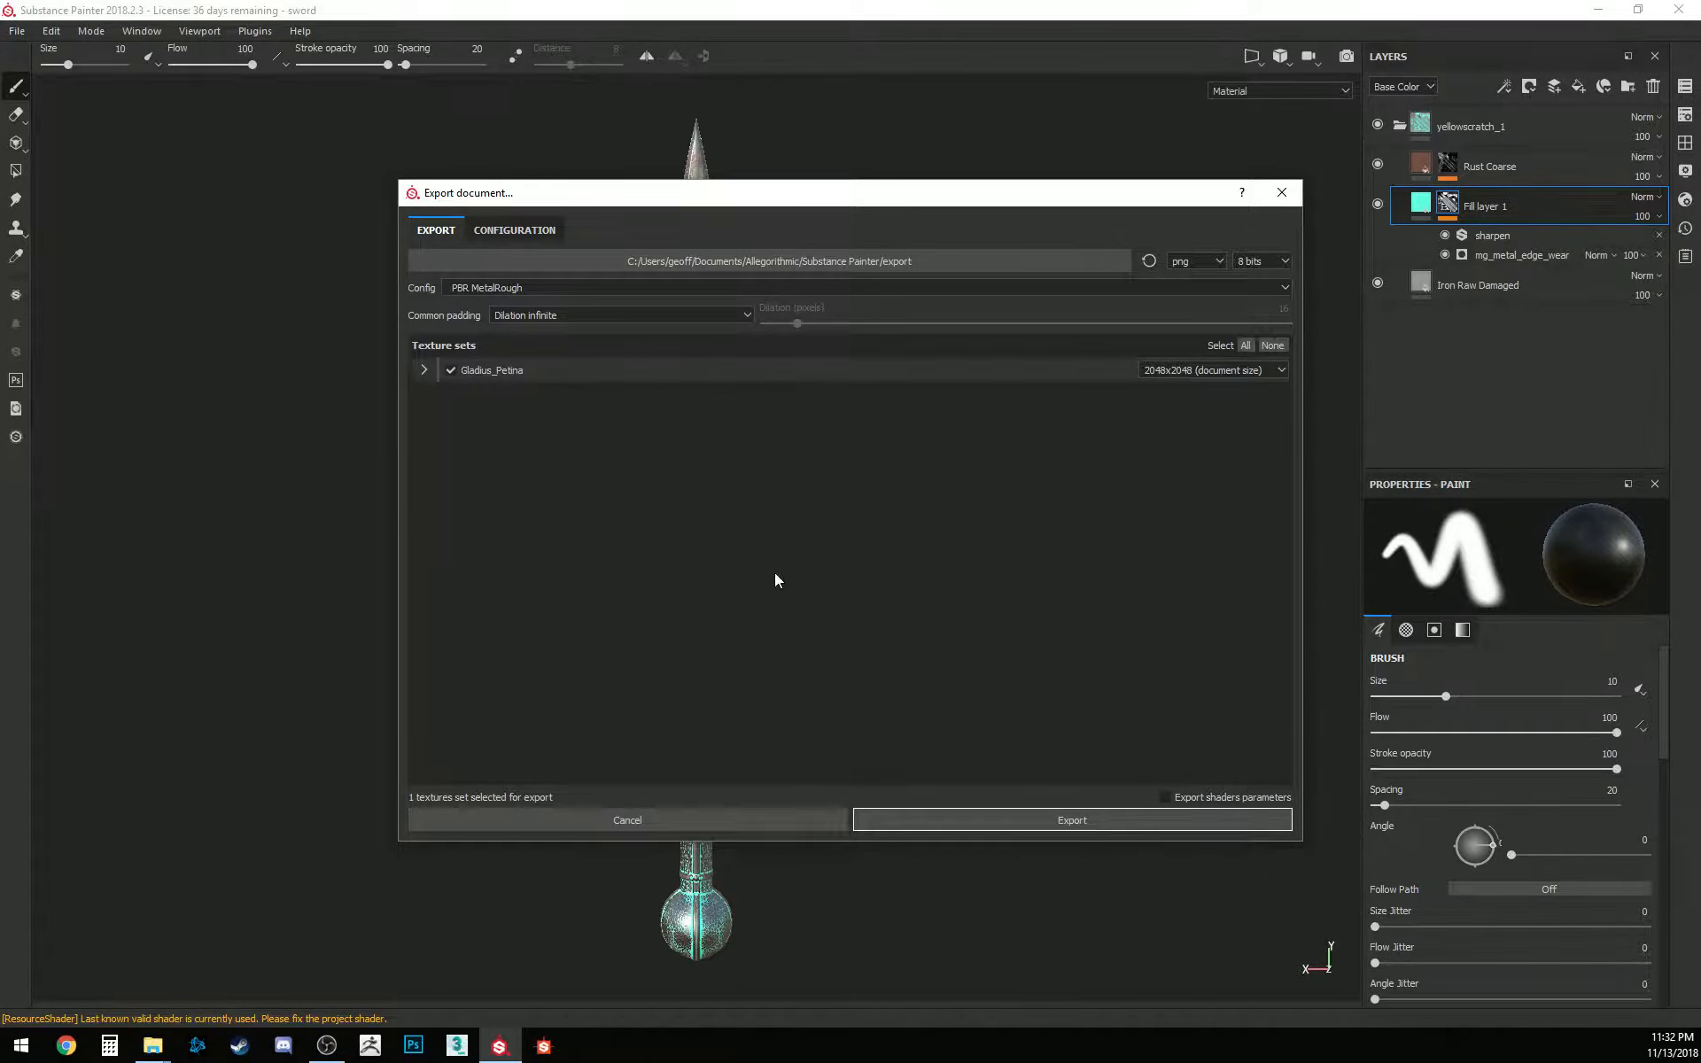
Set the export padding to Dilation + Transparent and the output folder to K:/3dmr1/Class_Files/Week 12/S_Textures
{"action": "left_click", "coordinate": [596, 313]}
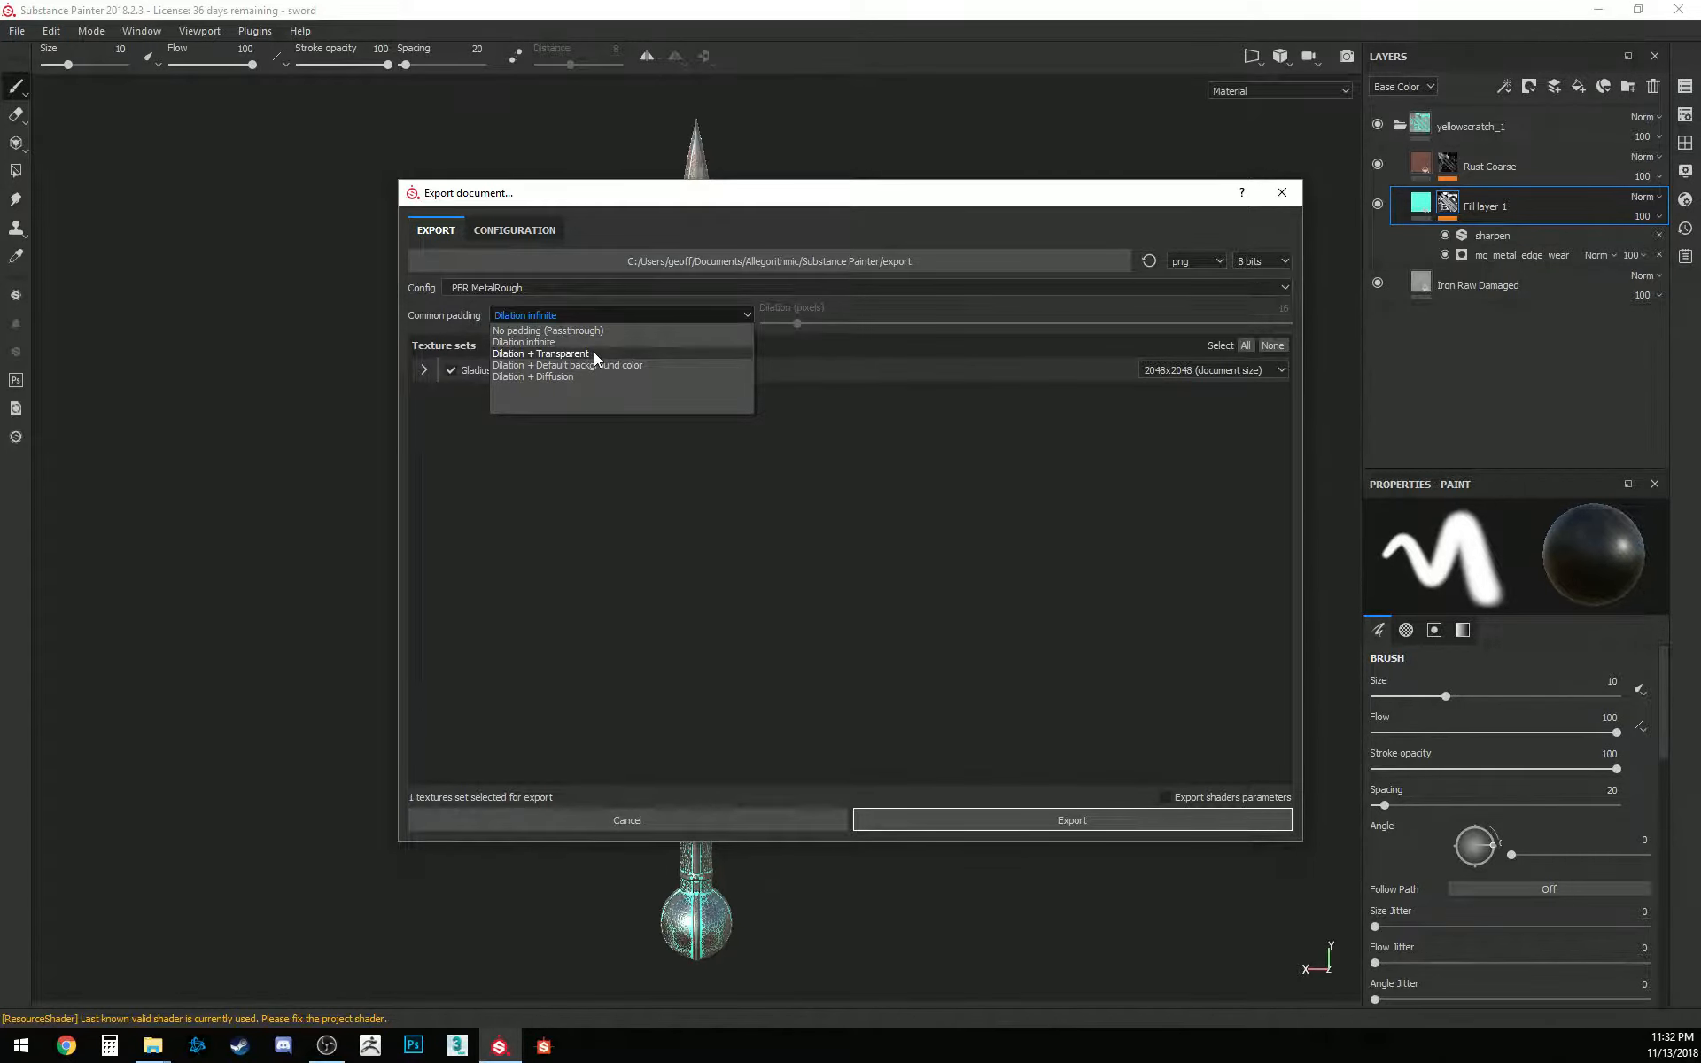
{"action": "left_click", "coordinate": [594, 353]}
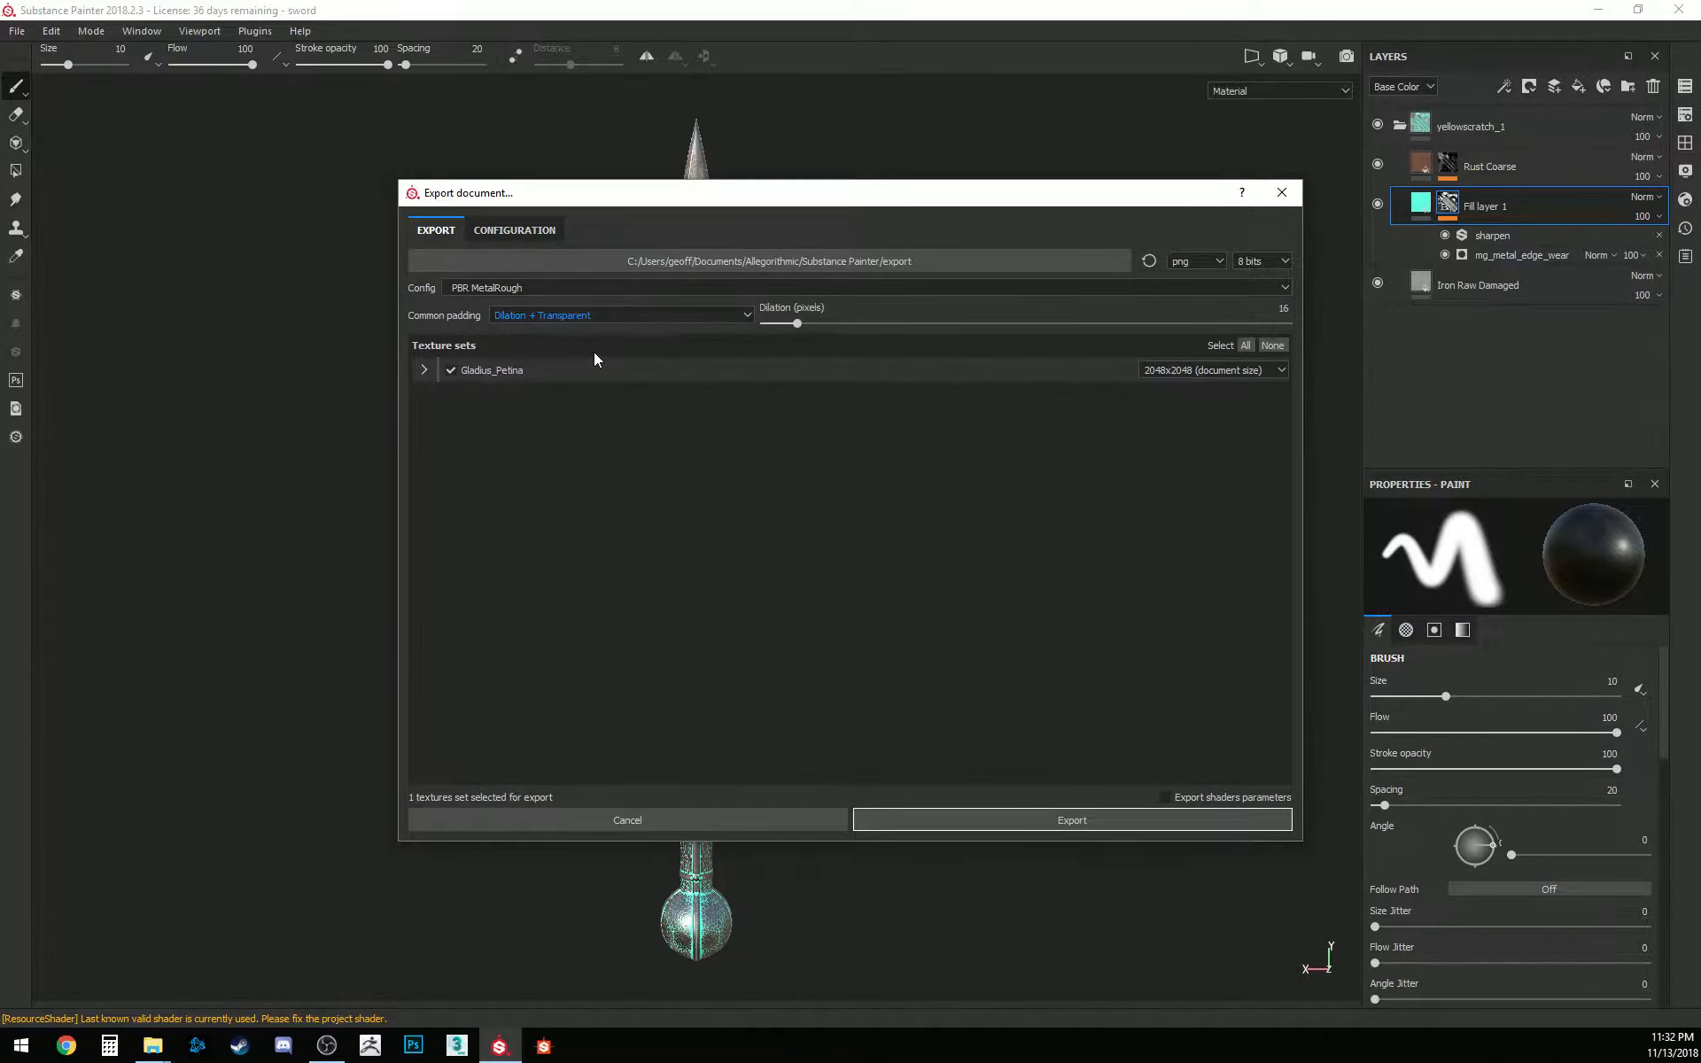
{"action": "left_click", "coordinate": [975, 260]}
{"action": "middle_click", "coordinate": [902, 551]}
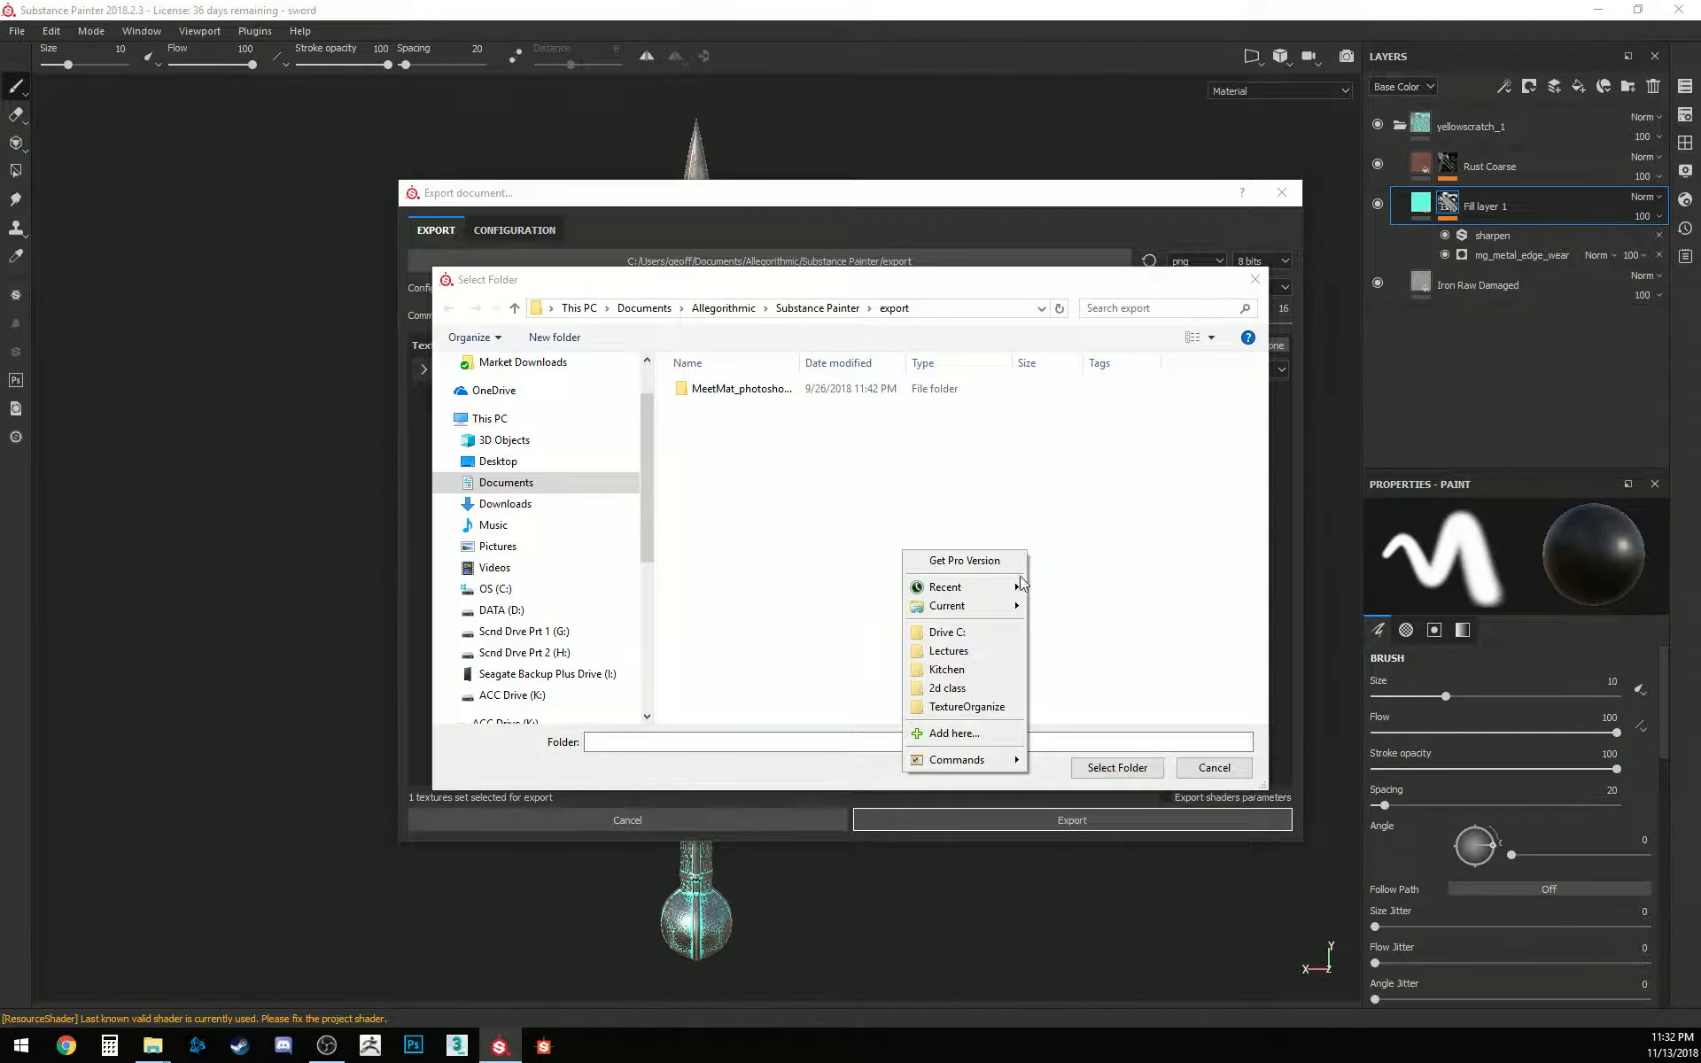
{"action": "mouse_move", "coordinate": [975, 586]}
{"action": "left_click", "coordinate": [1150, 670]}
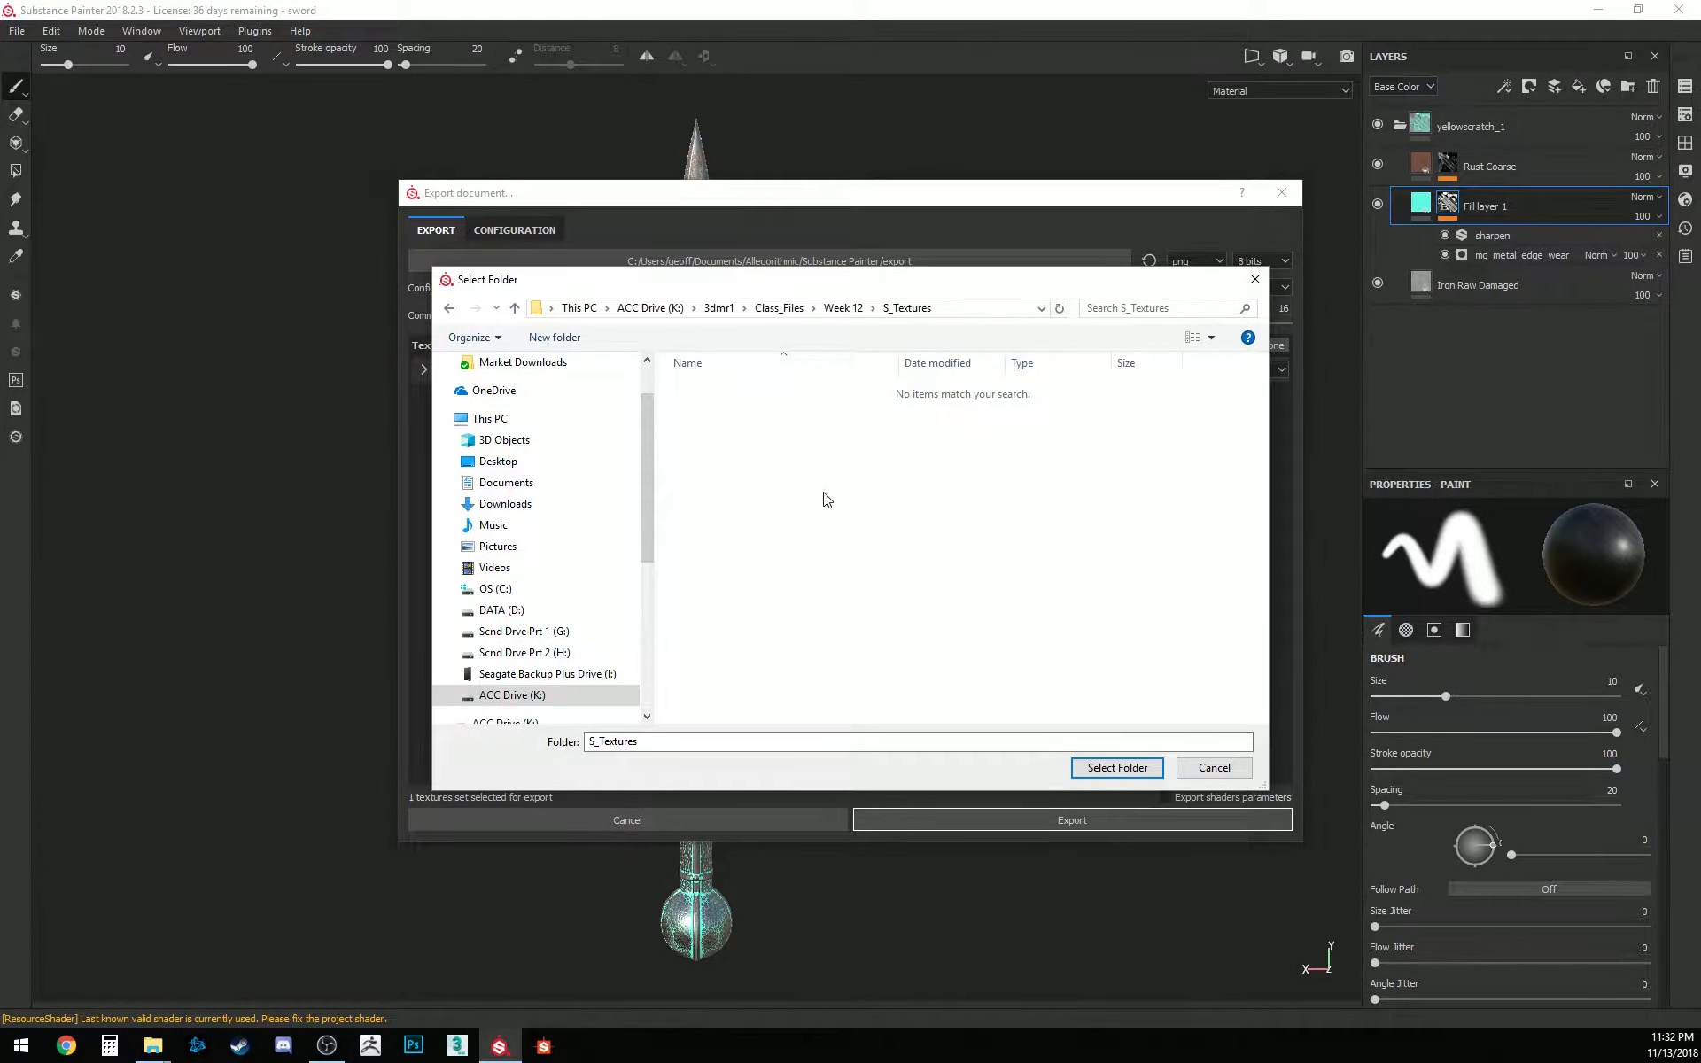
{"action": "left_click", "coordinate": [1095, 765]}
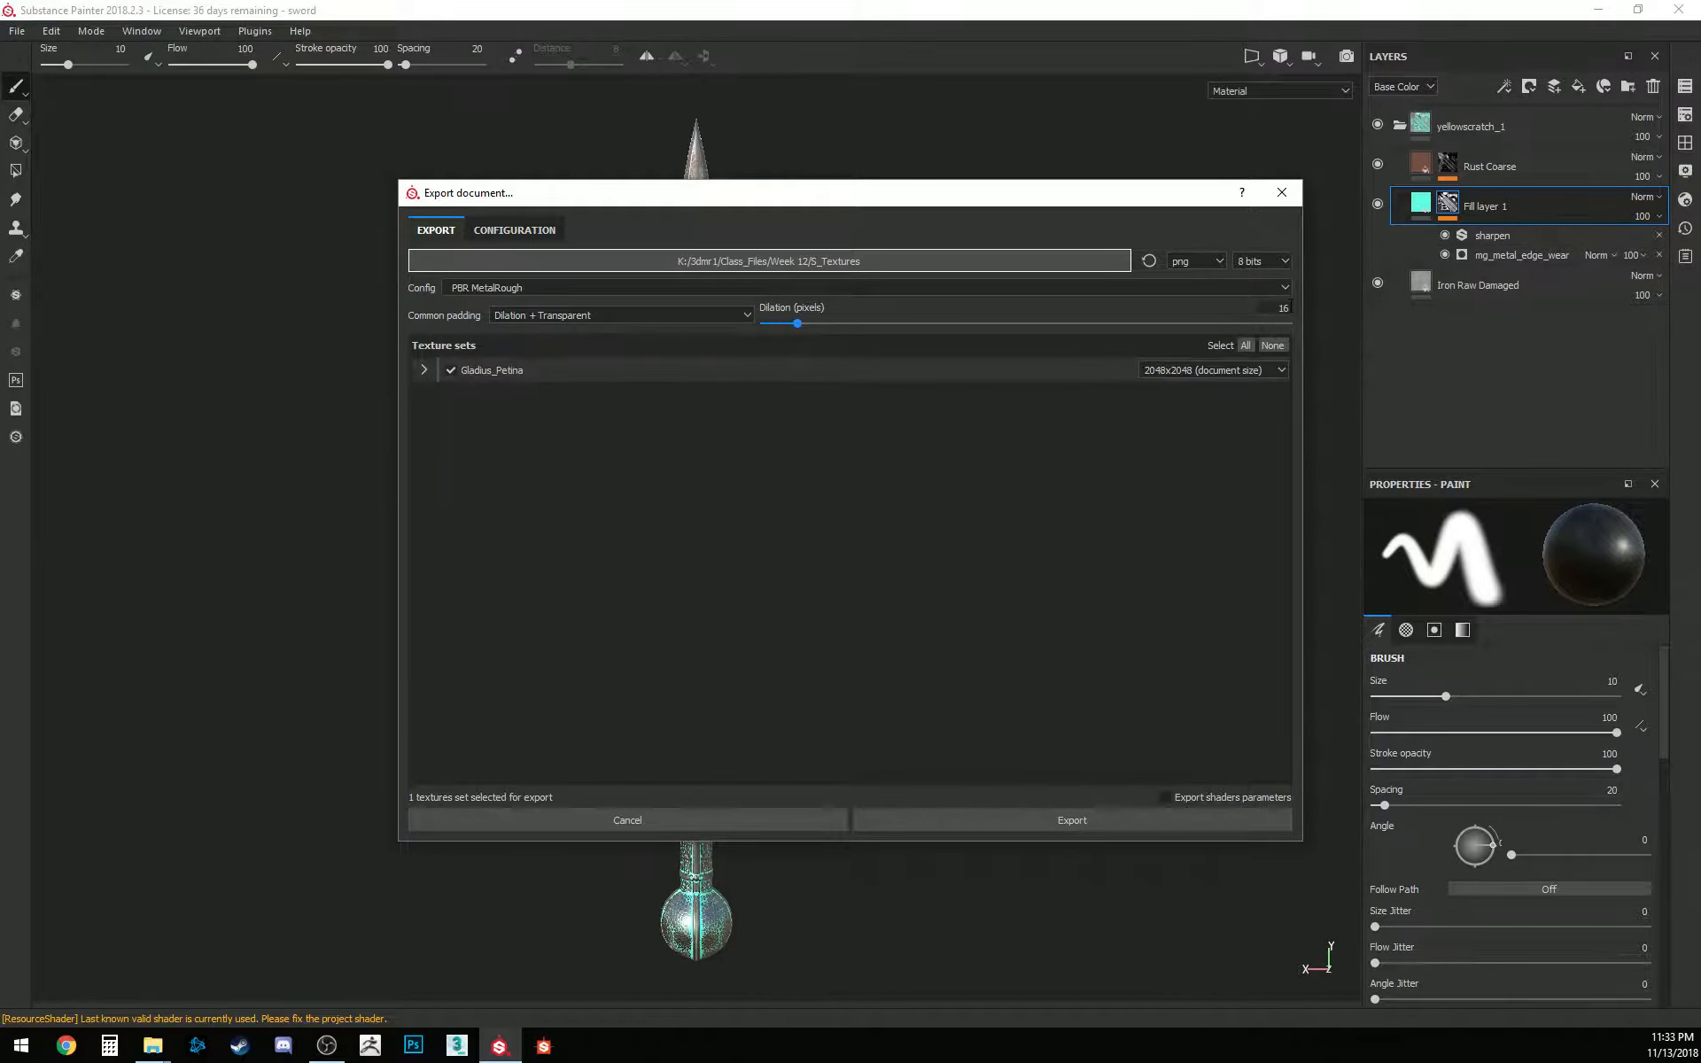
Set the export config to Unity 5 (Standard Metallic) and expand the Gladius_Petina texture set's list of maps
{"action": "left_click", "coordinate": [1283, 287]}
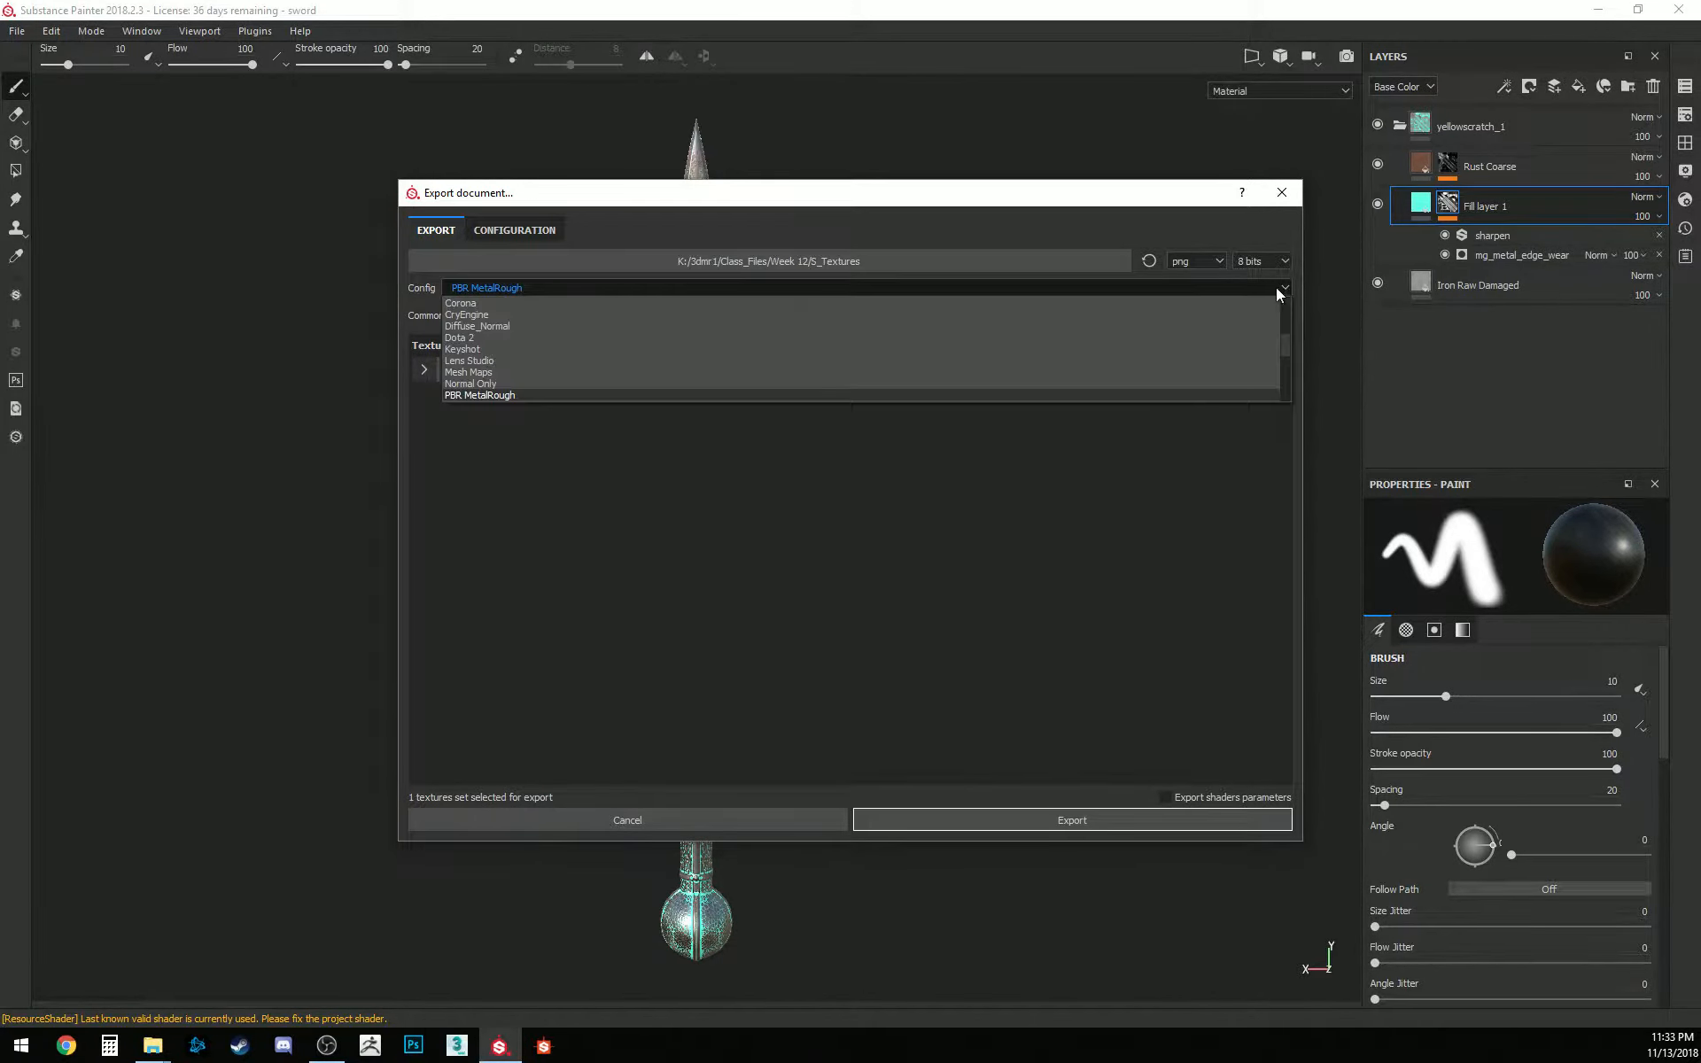
{"action": "scroll", "coordinate": [493, 392], "scroll_direction": "down", "scroll_amount": 3}
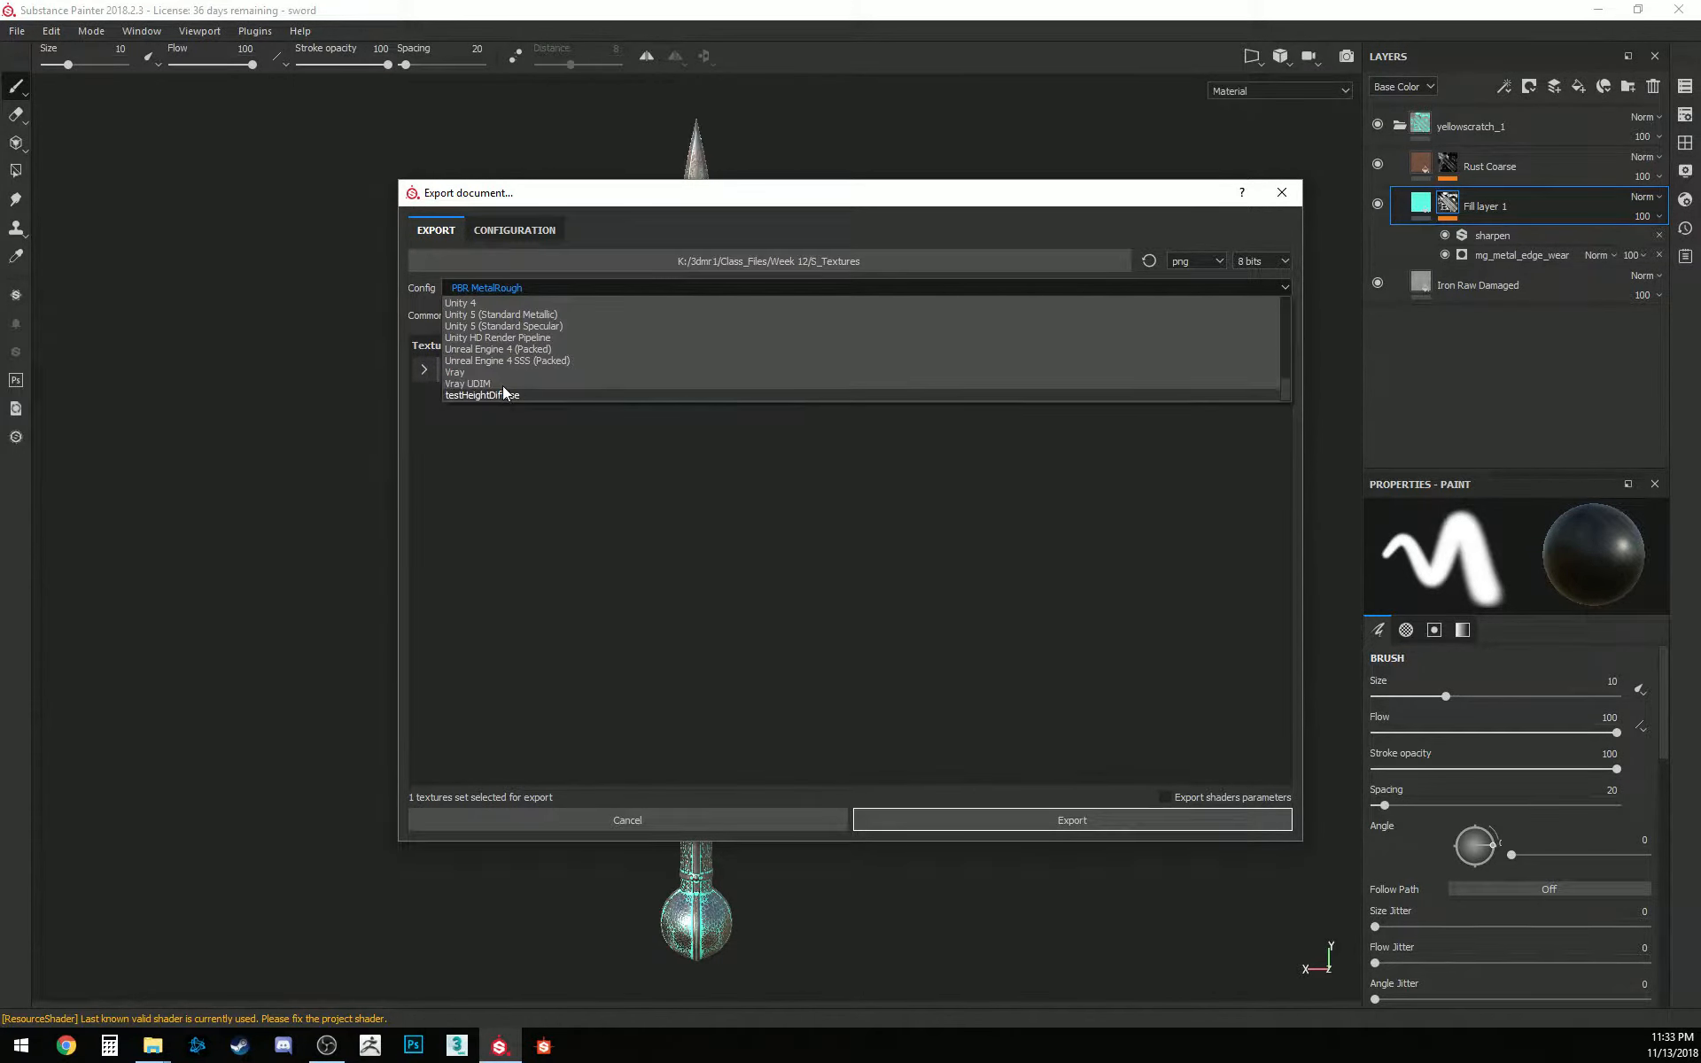
{"action": "left_click", "coordinate": [510, 314]}
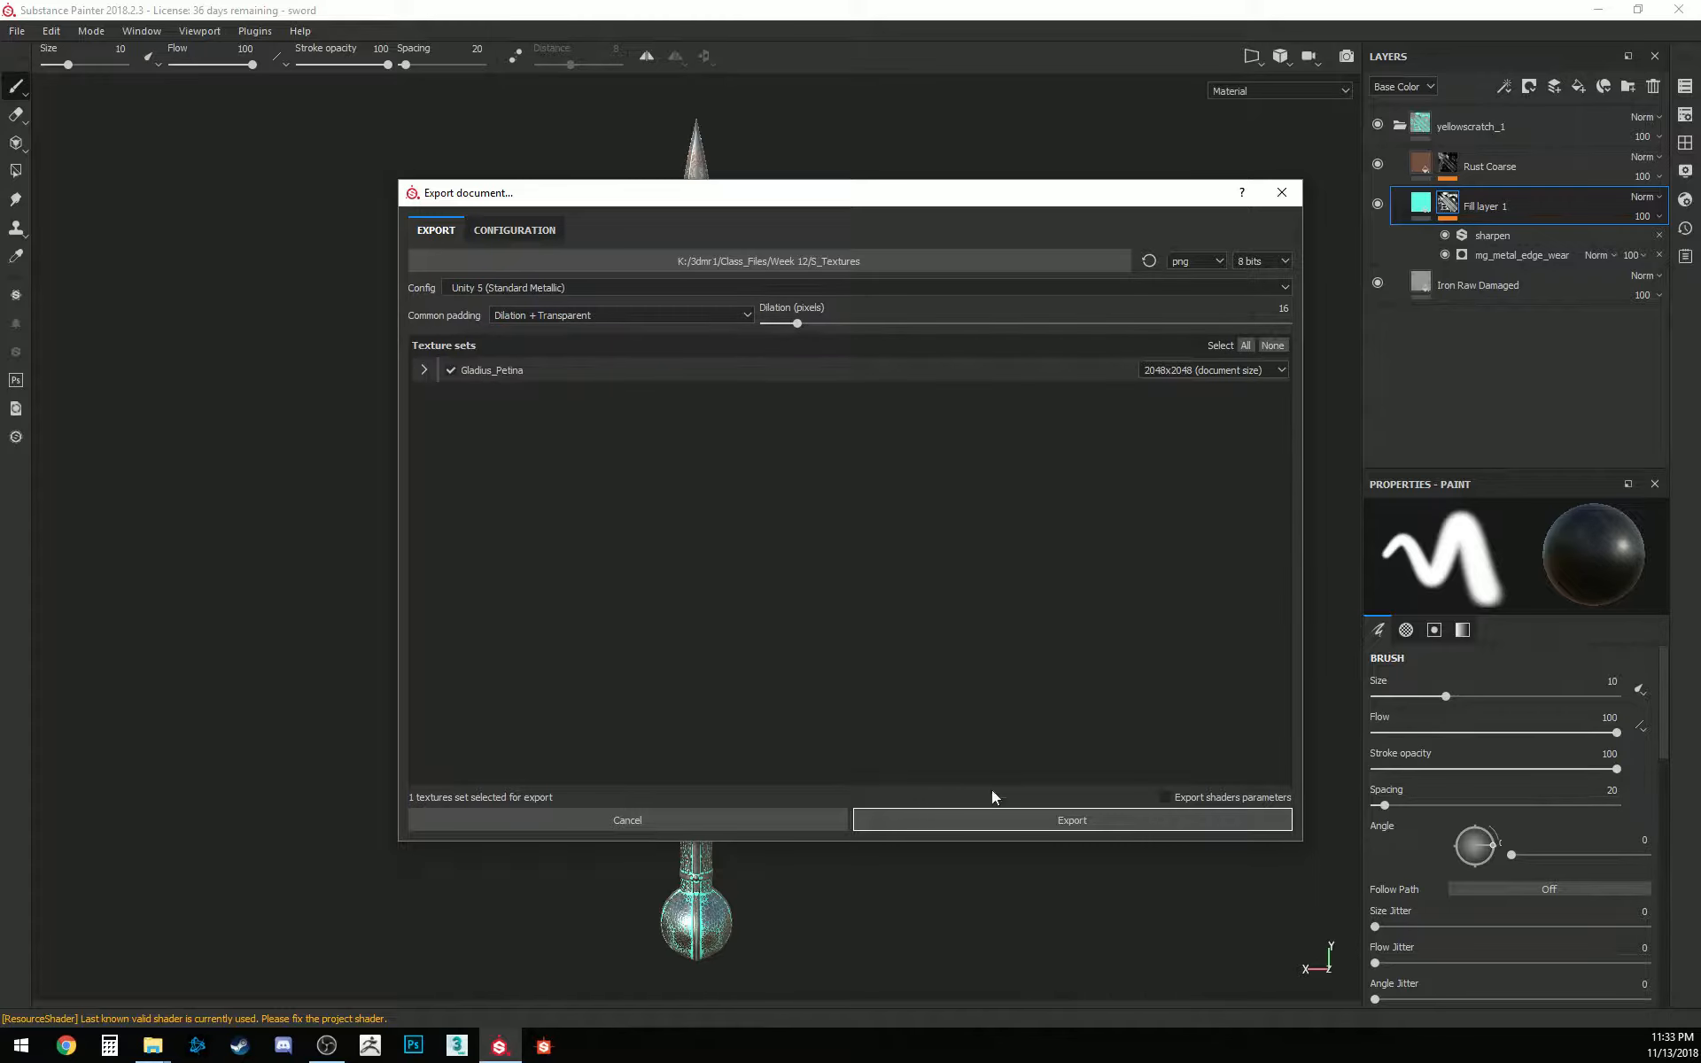
{"action": "left_click", "coordinate": [425, 372]}
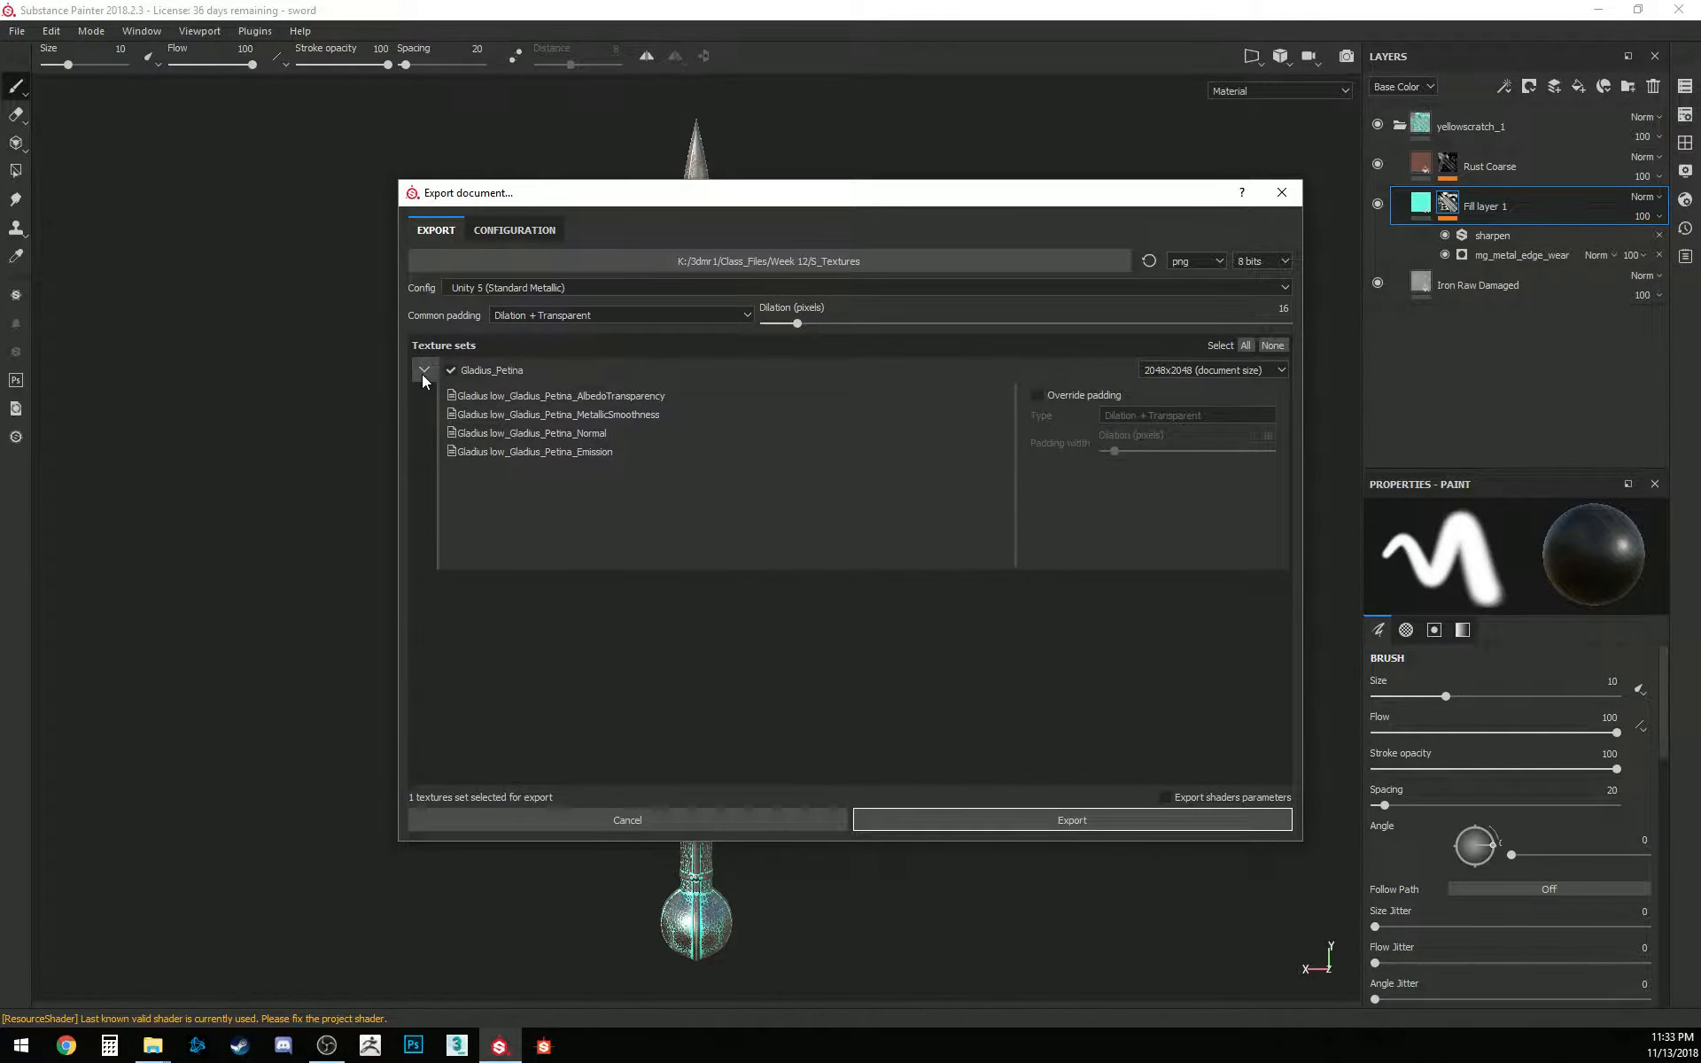
Duplicate the Unity 5 (Standard Metallic) export preset and rename the copy Sword_Export
{"action": "left_click", "coordinate": [496, 228]}
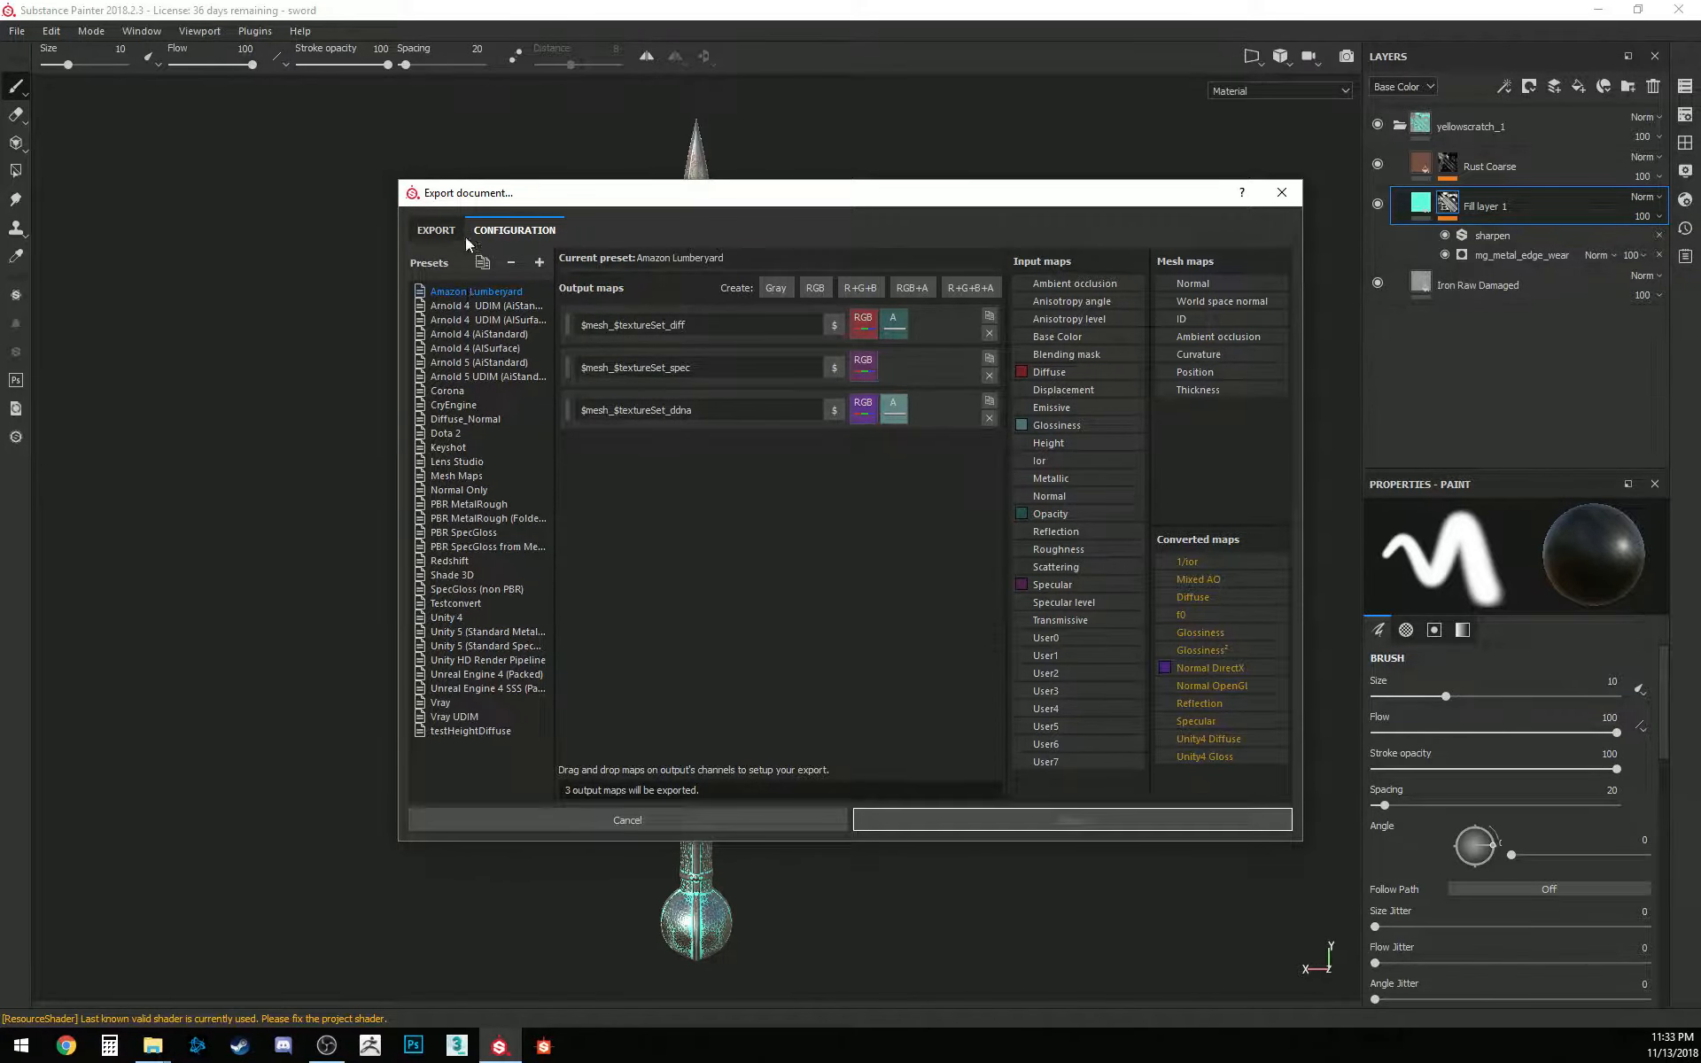
{"action": "left_click", "coordinate": [478, 732]}
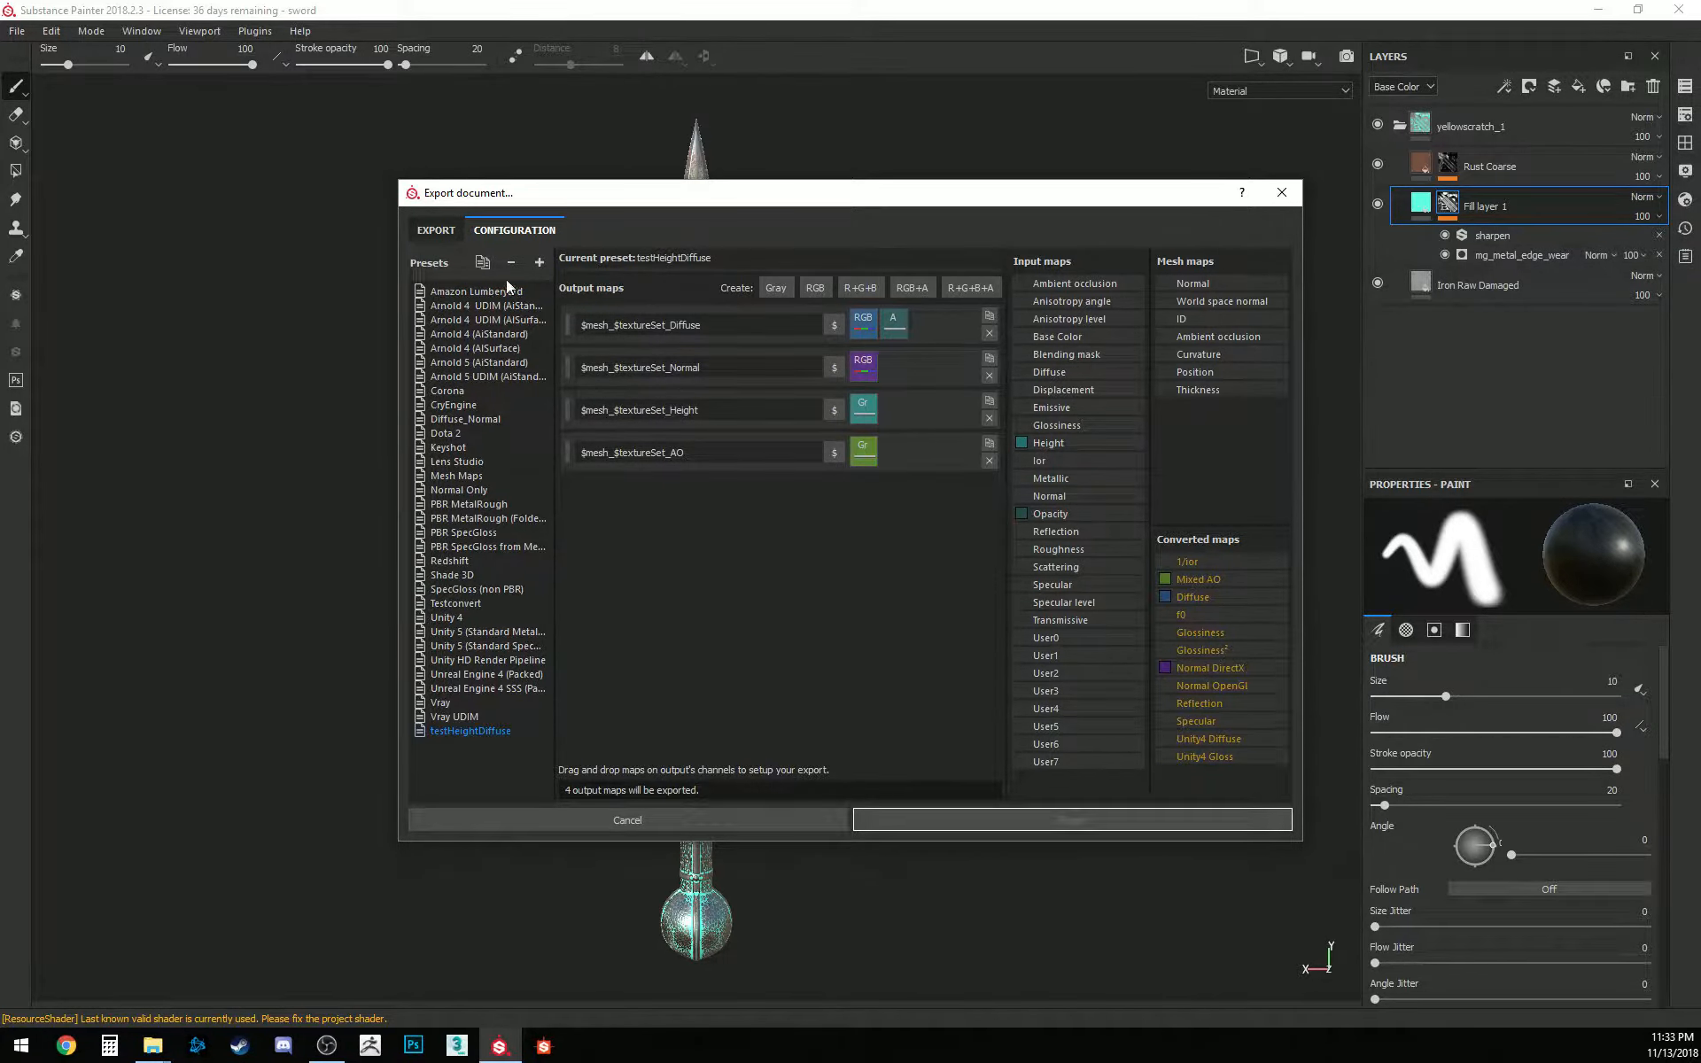
{"action": "left_click", "coordinate": [497, 631]}
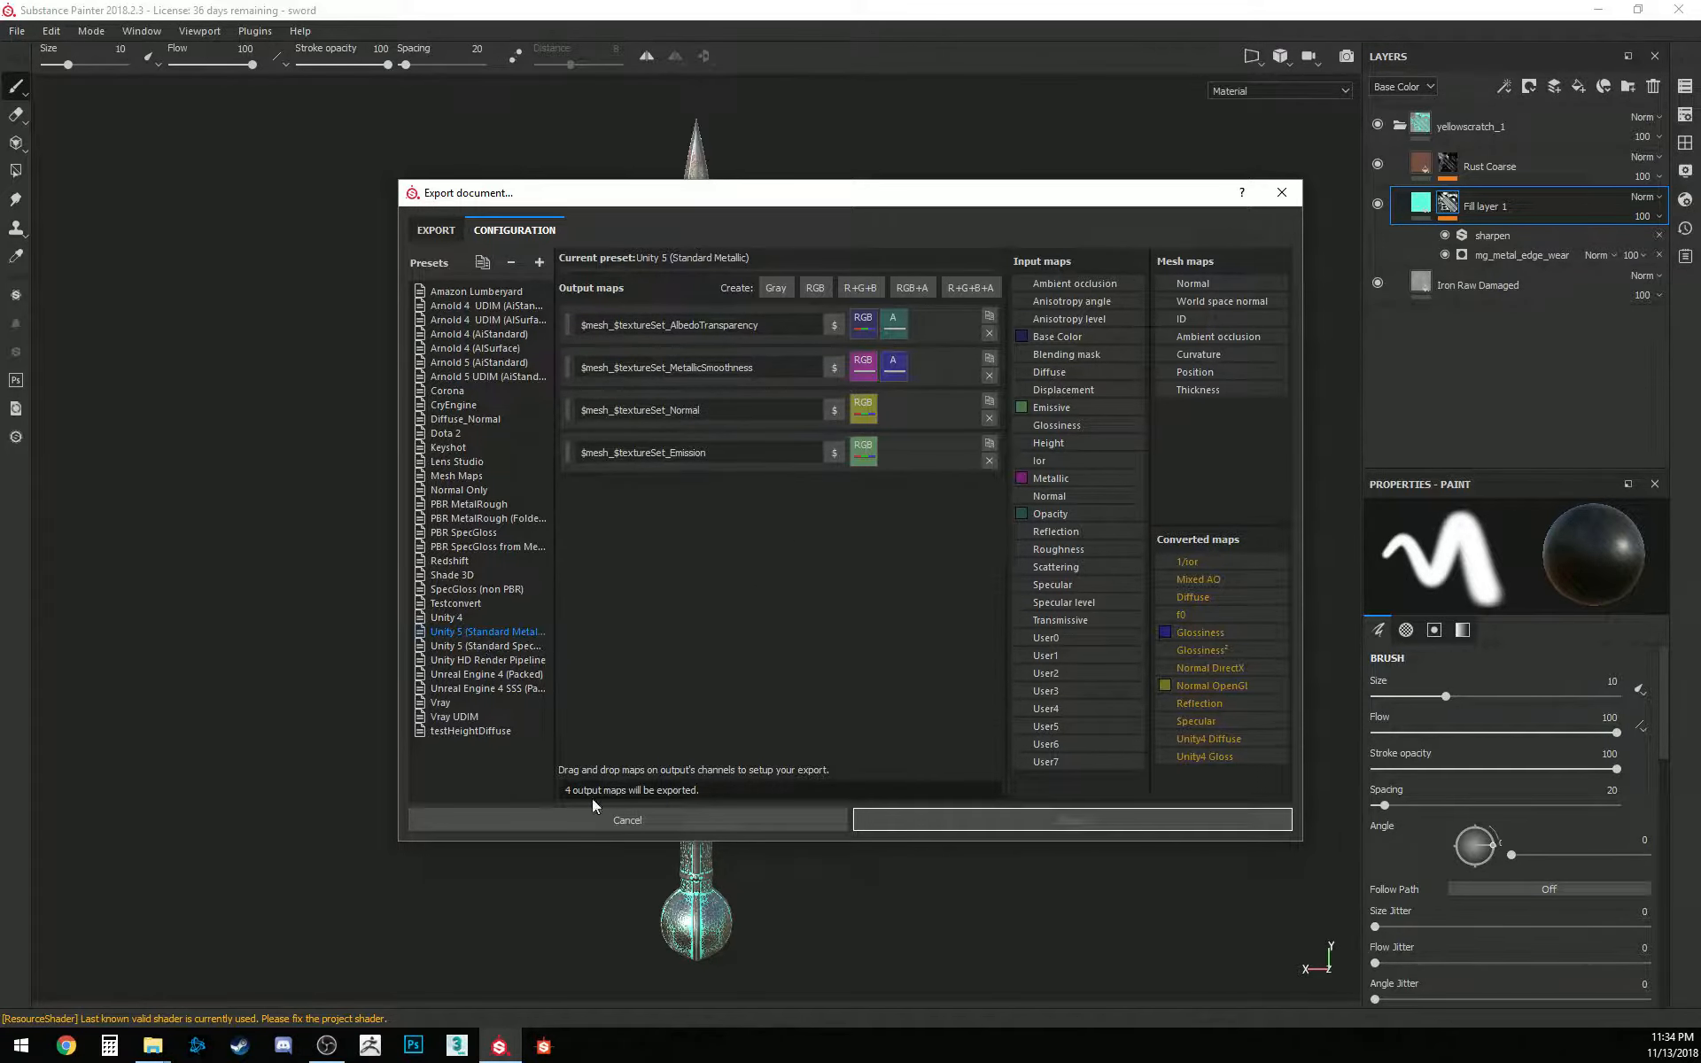
{"action": "left_click", "coordinate": [482, 263]}
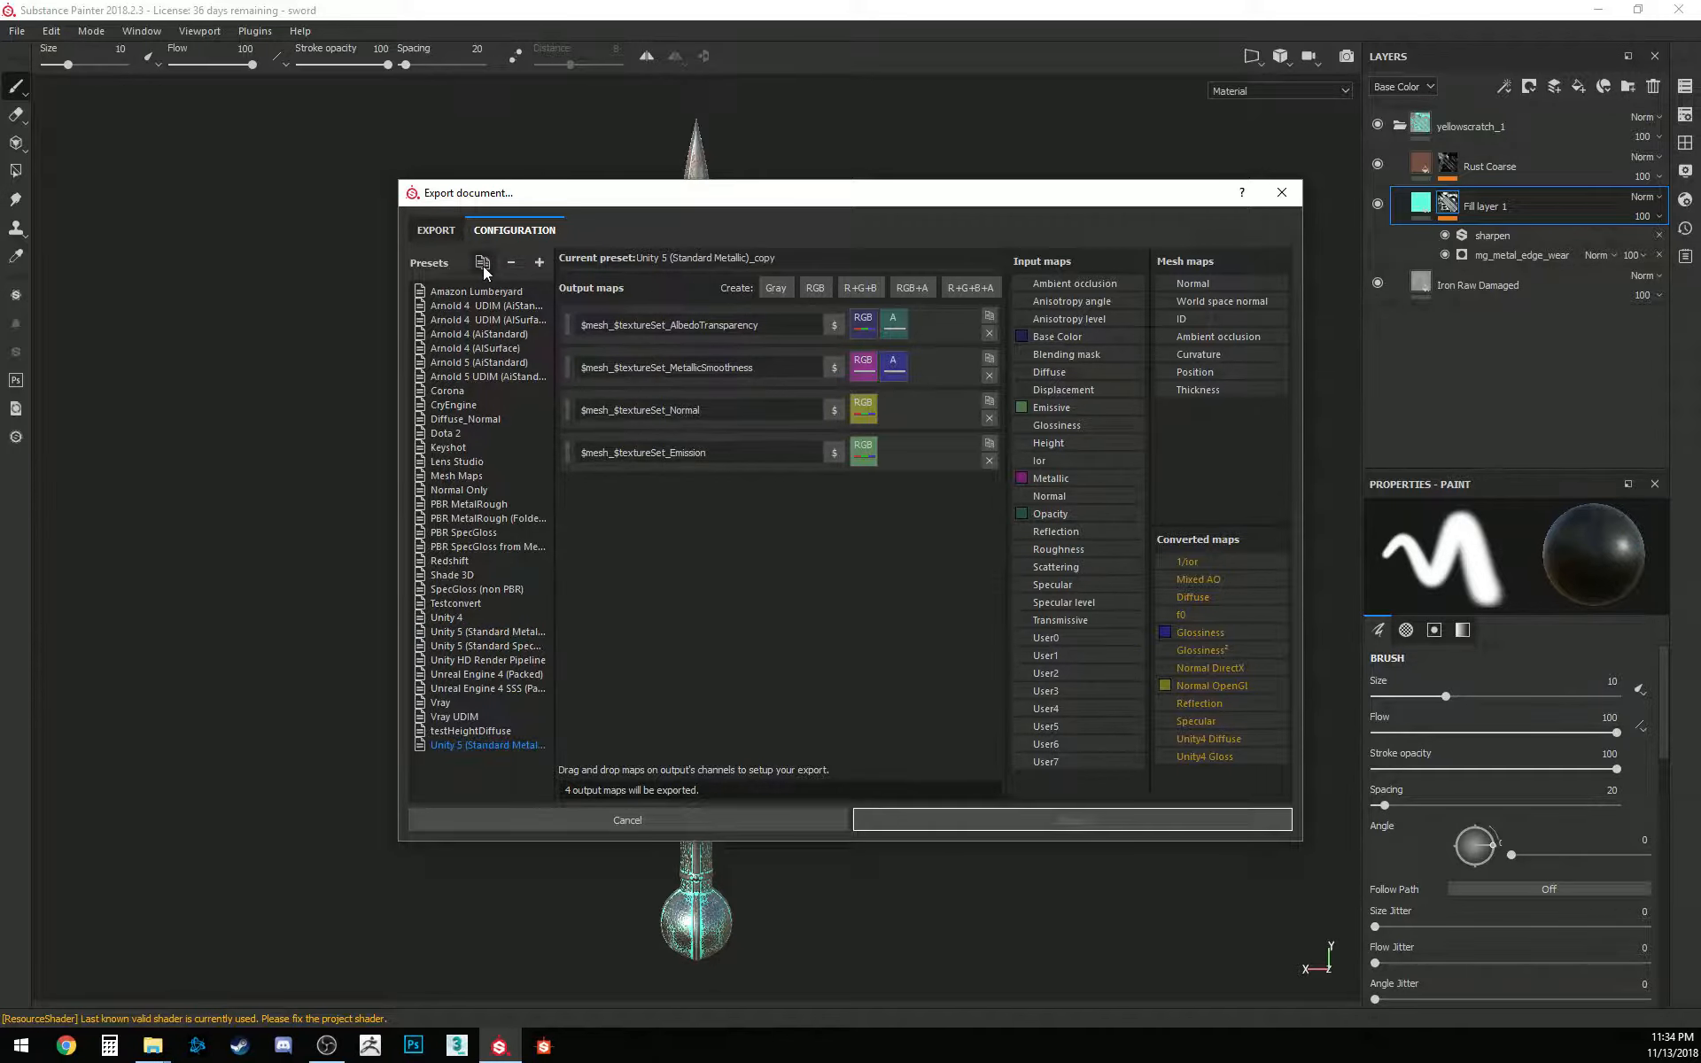
{"action": "double_click", "coordinate": [487, 747]}
{"action": "type", "text": "Meloon"}
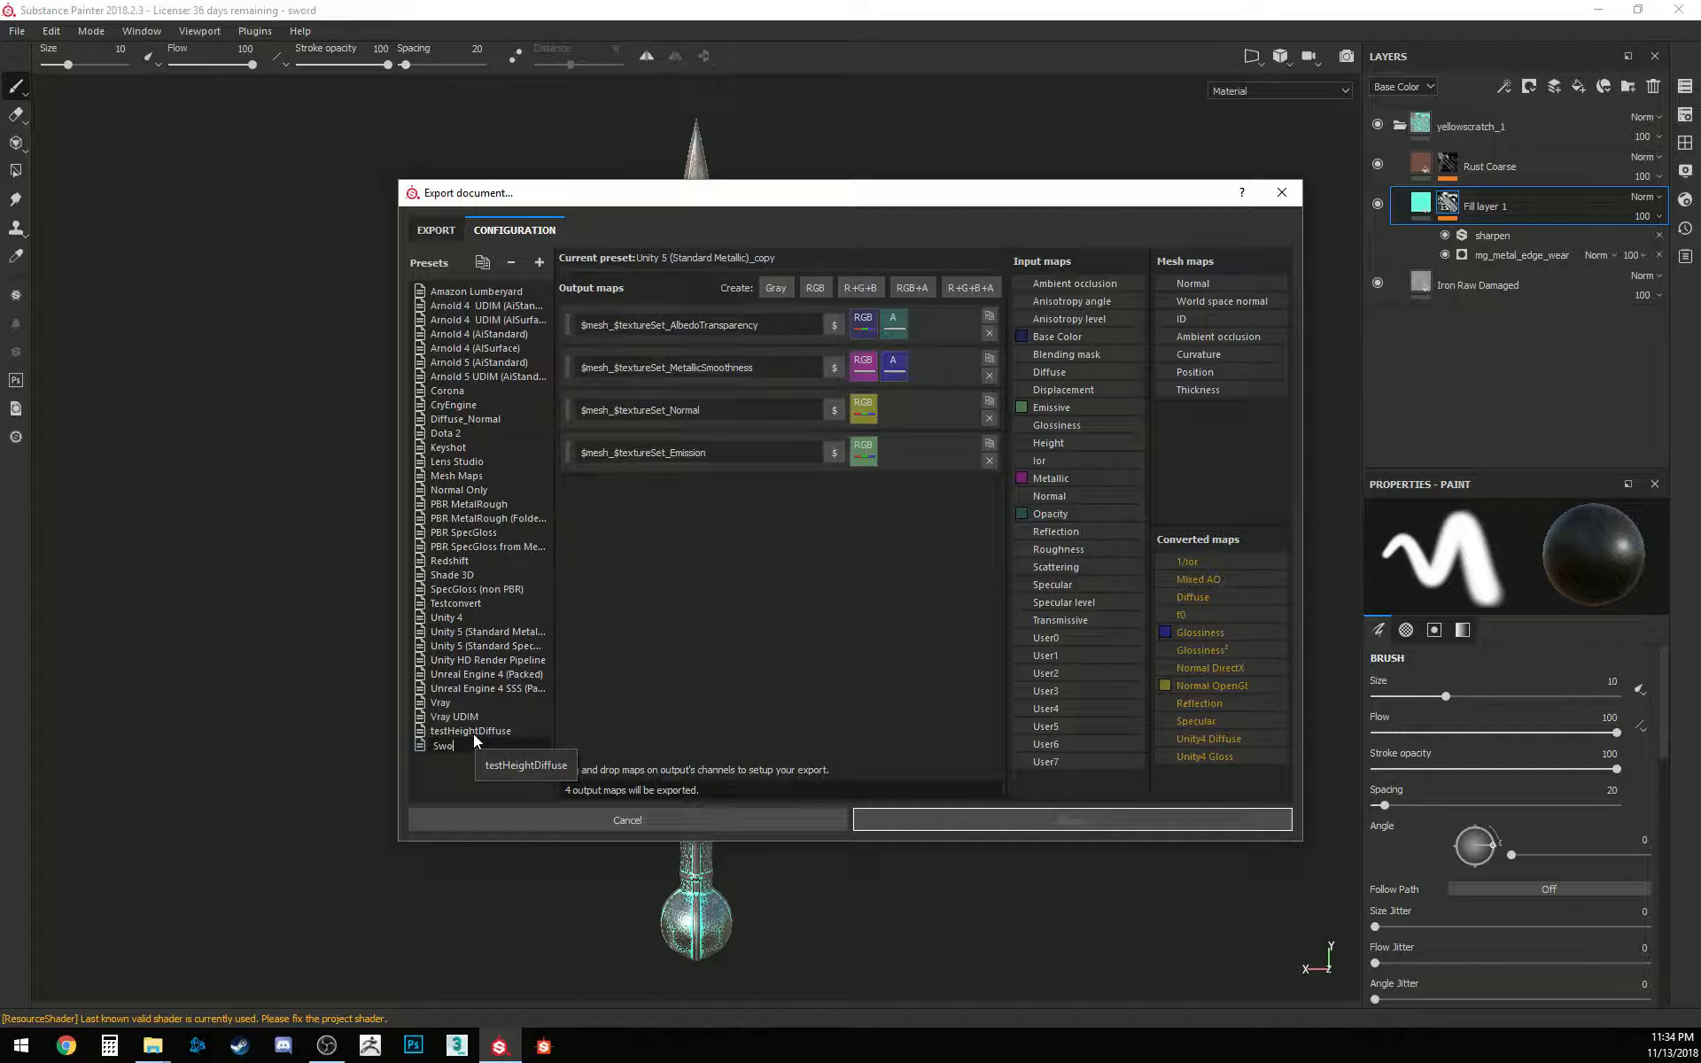
{"action": "type", "text": "Sword_Export"}
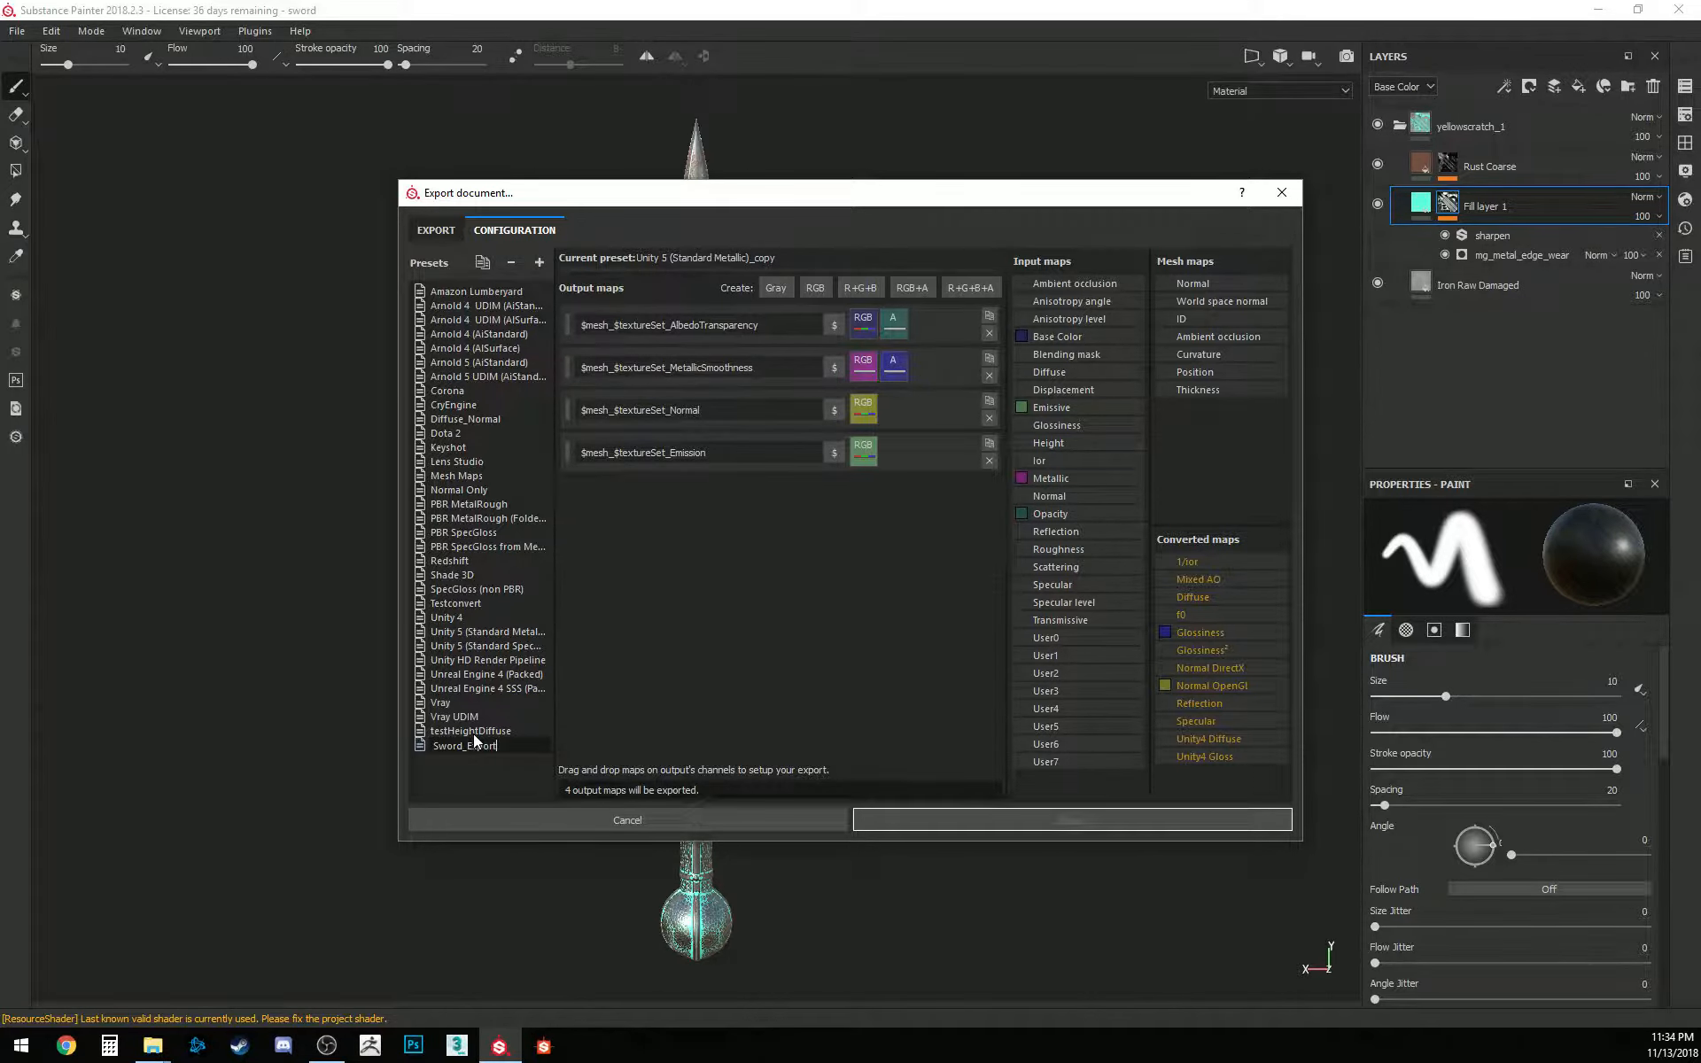
{"action": "key", "text": "Return"}
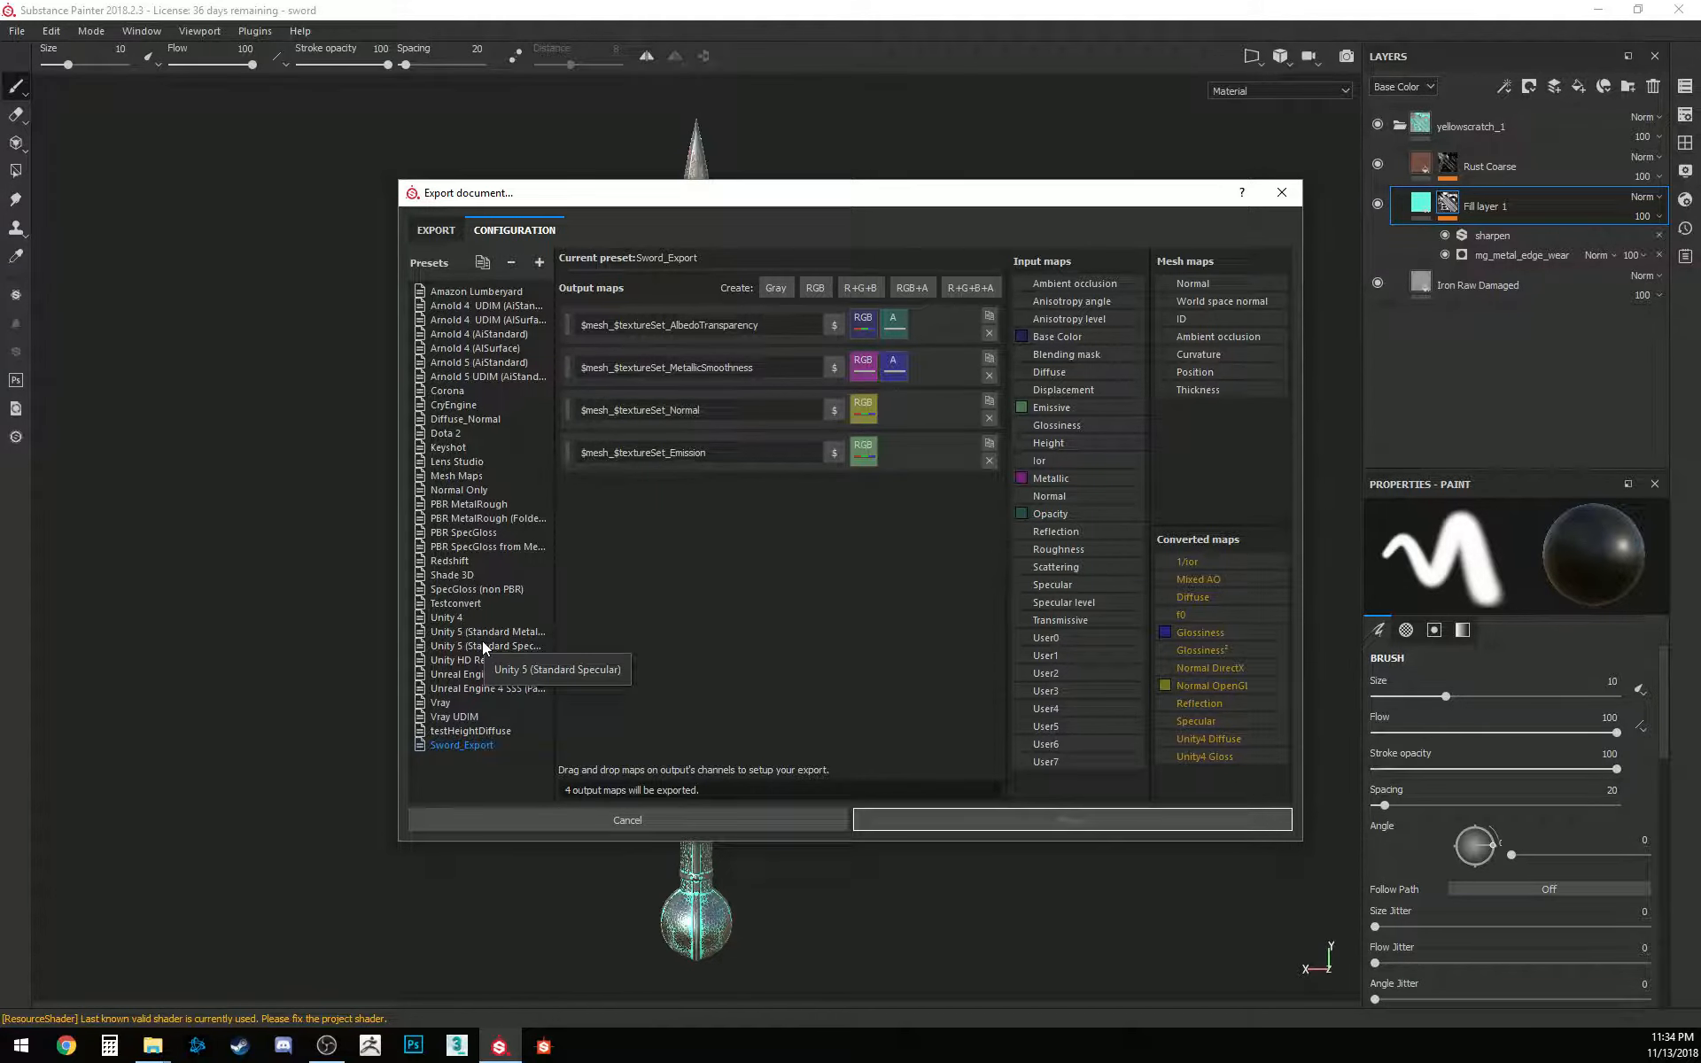
Examine the output maps of the Keyshot, Unreal Engine 4, Arnold 5 UDIM and Arnold 4 UDIM (AiStandard) presets
{"action": "left_click", "coordinate": [457, 449]}
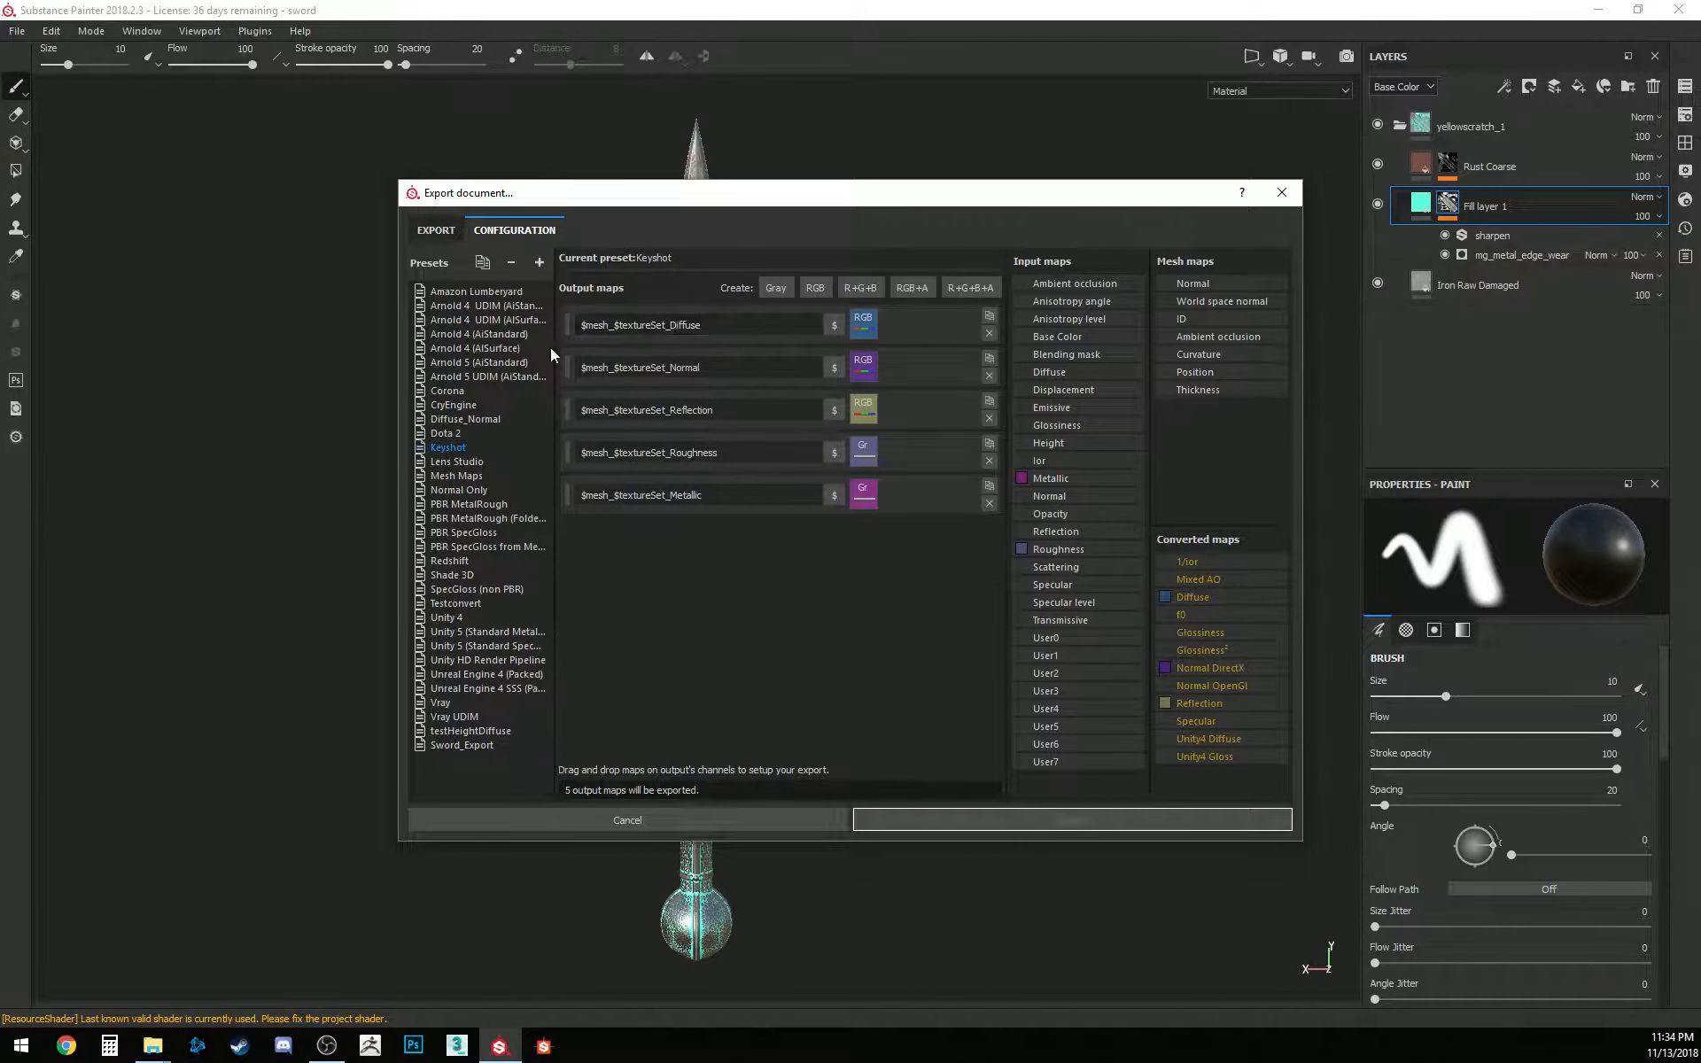
{"action": "left_click", "coordinate": [469, 676]}
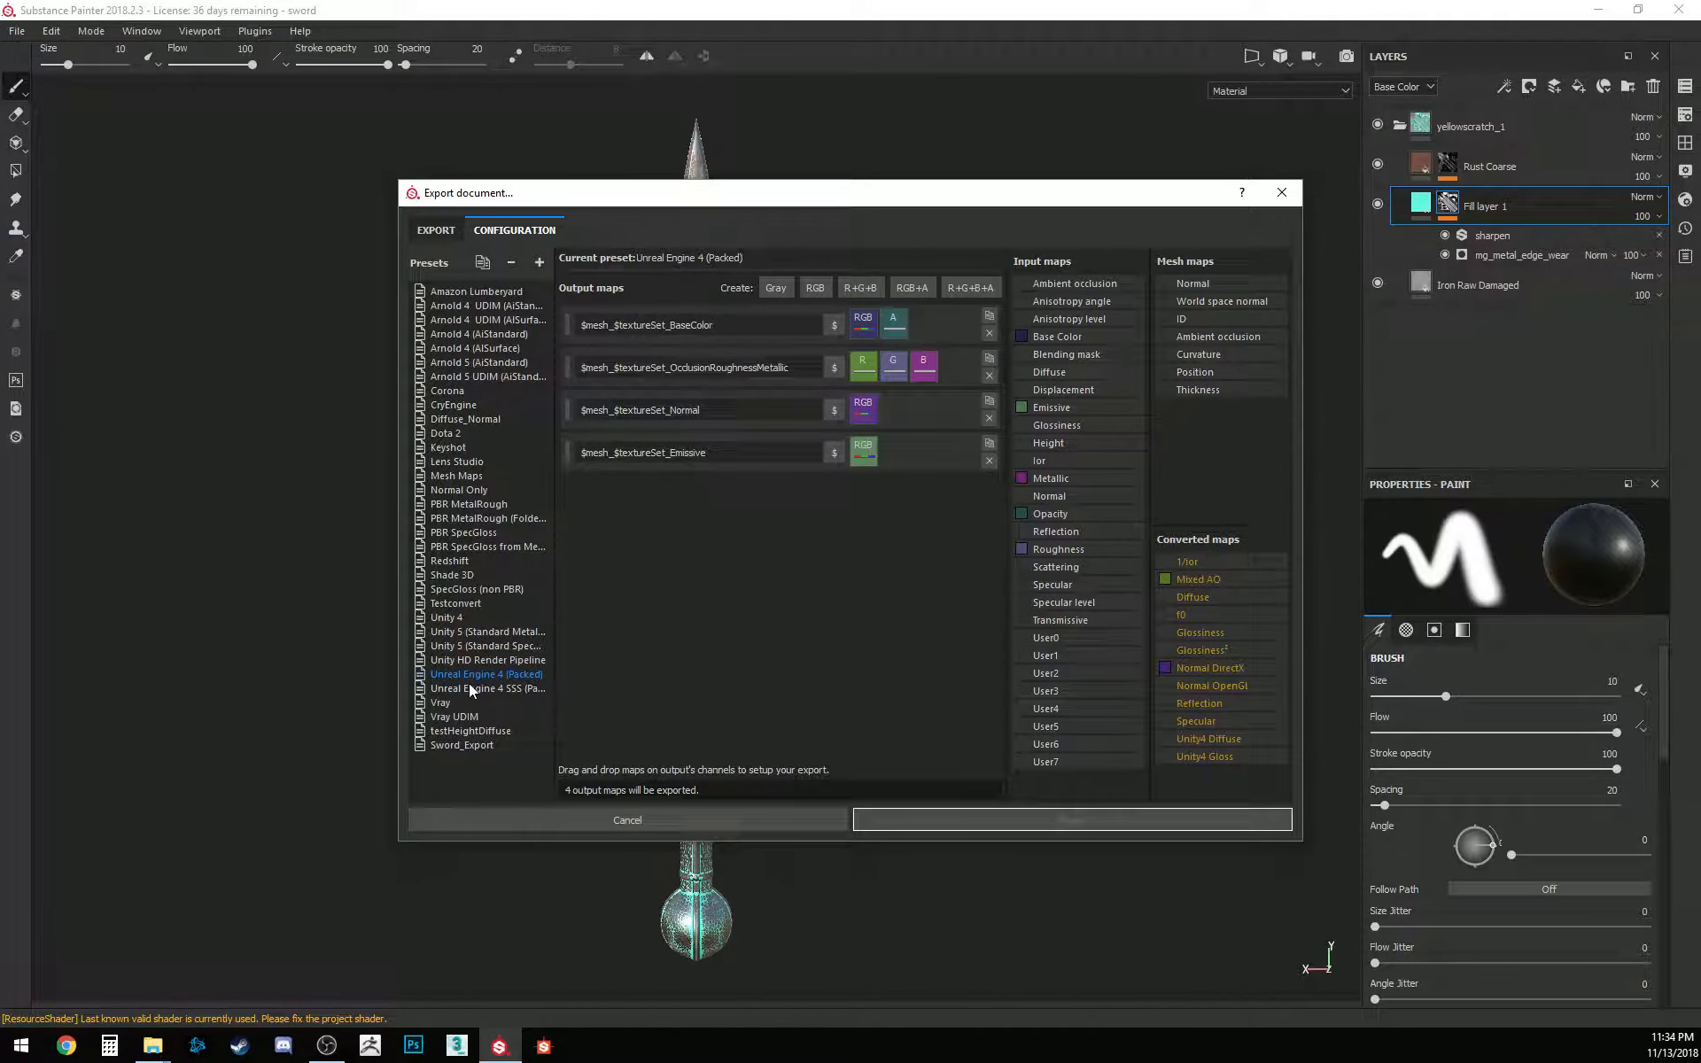
{"action": "left_click", "coordinate": [470, 688]}
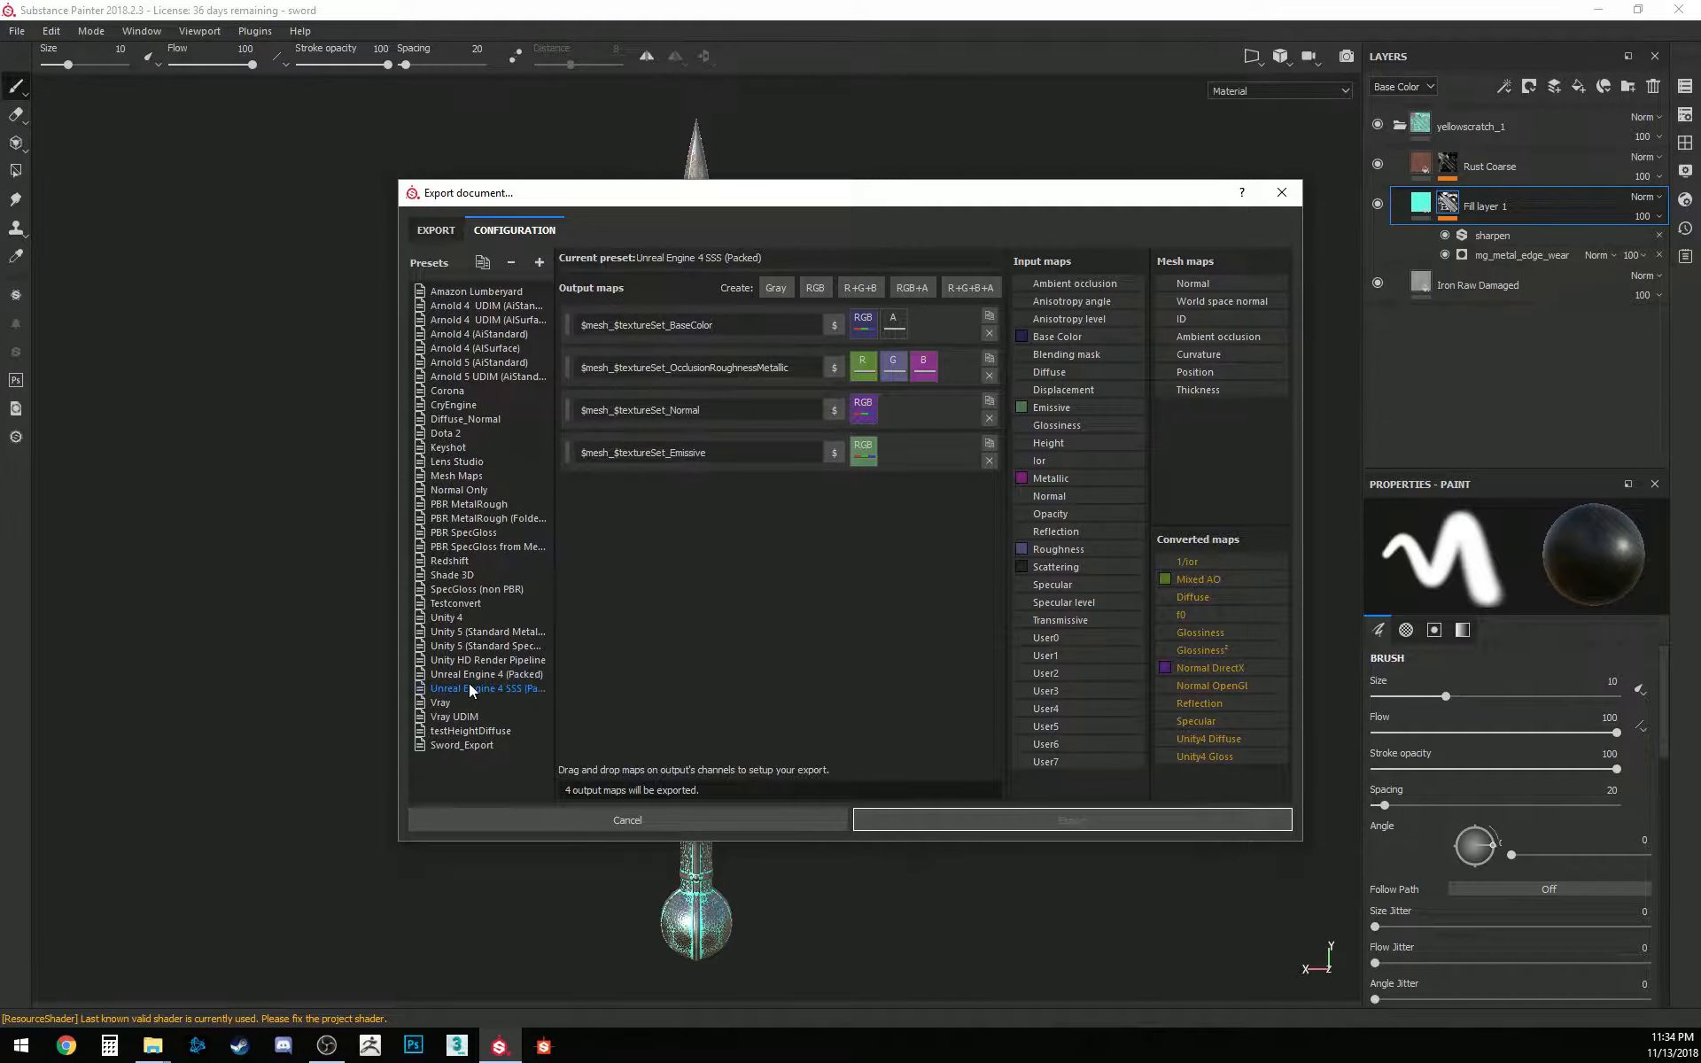
{"action": "left_click", "coordinate": [469, 746]}
{"action": "left_click", "coordinate": [482, 377]}
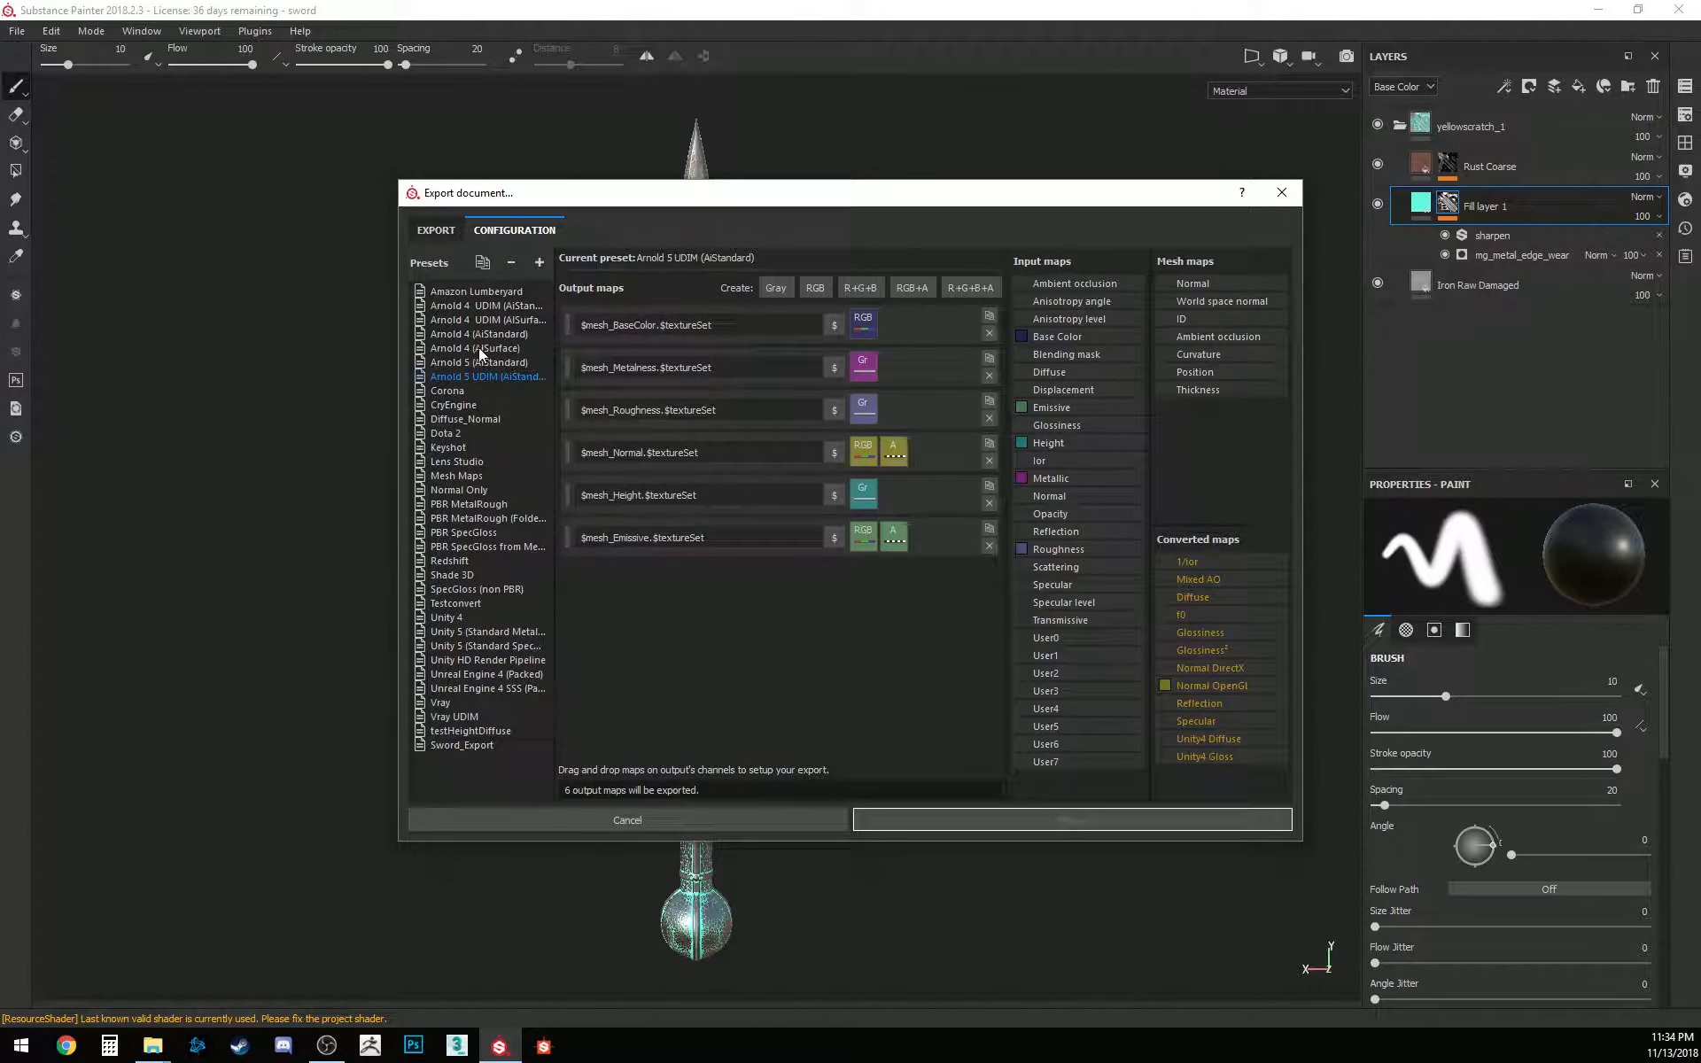
{"action": "left_click", "coordinate": [480, 310]}
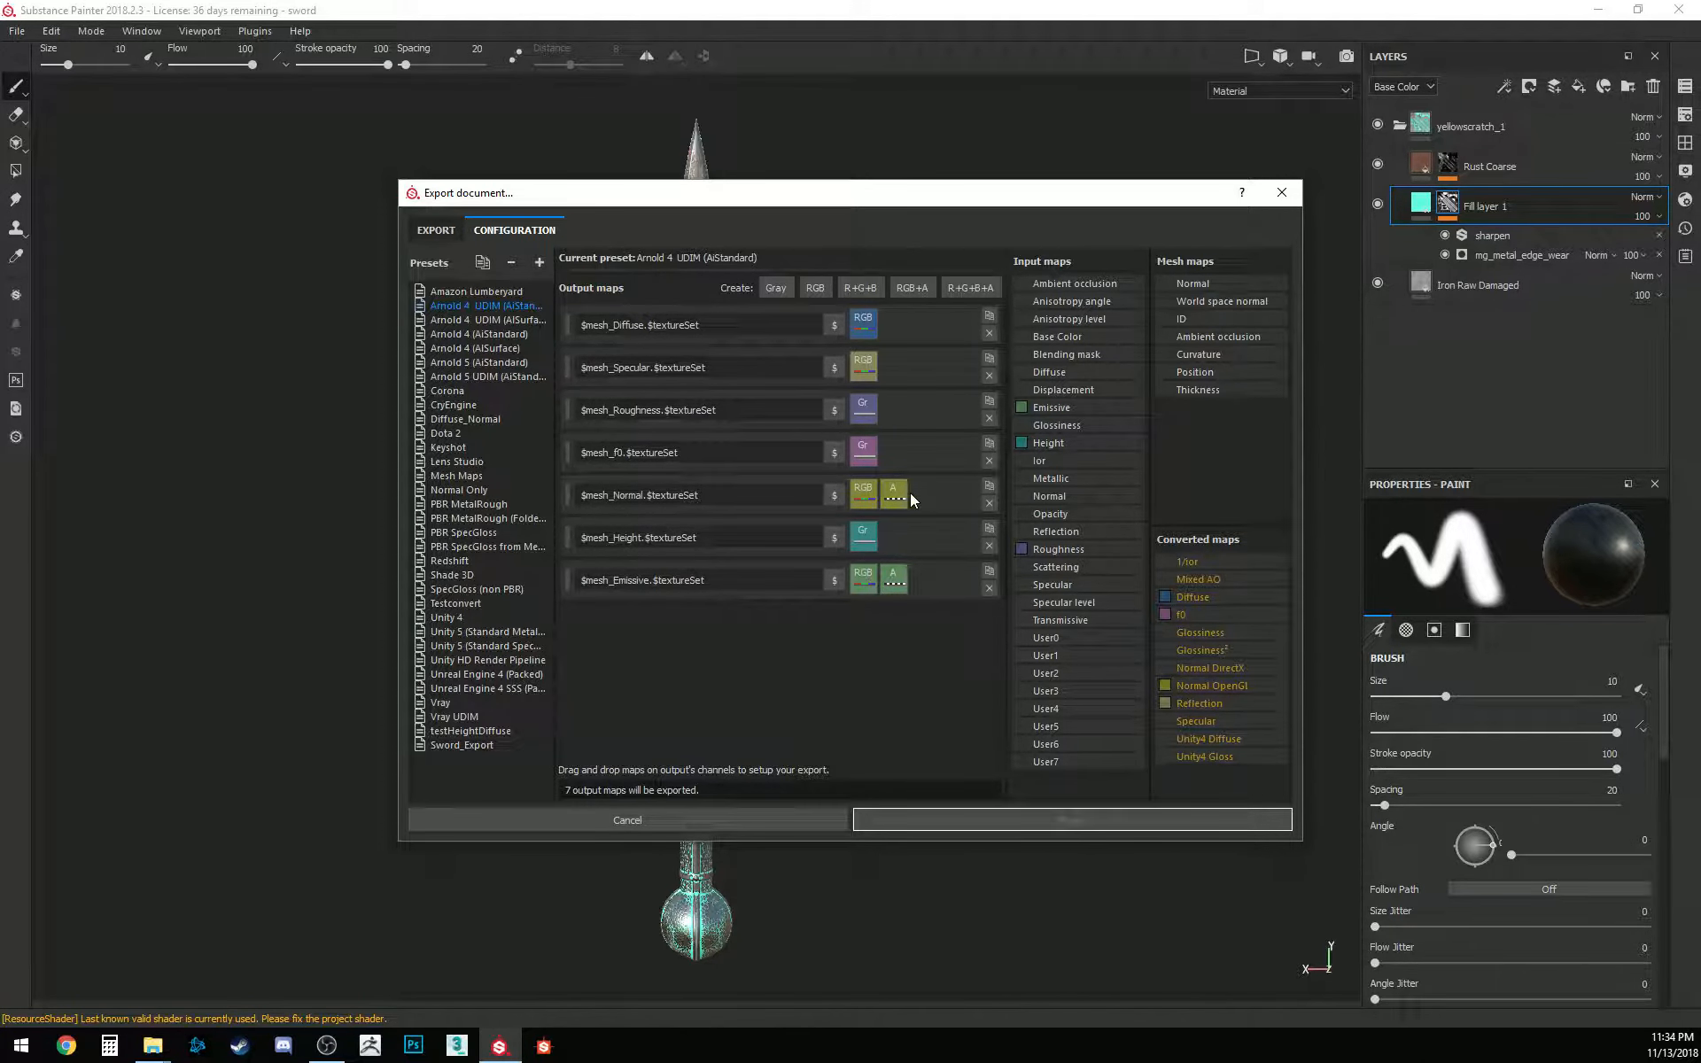
In the Arnold 4 UDIM (AiSurface) preset, duplicate the Height output map and delete the ior output map
{"action": "left_click", "coordinate": [470, 320]}
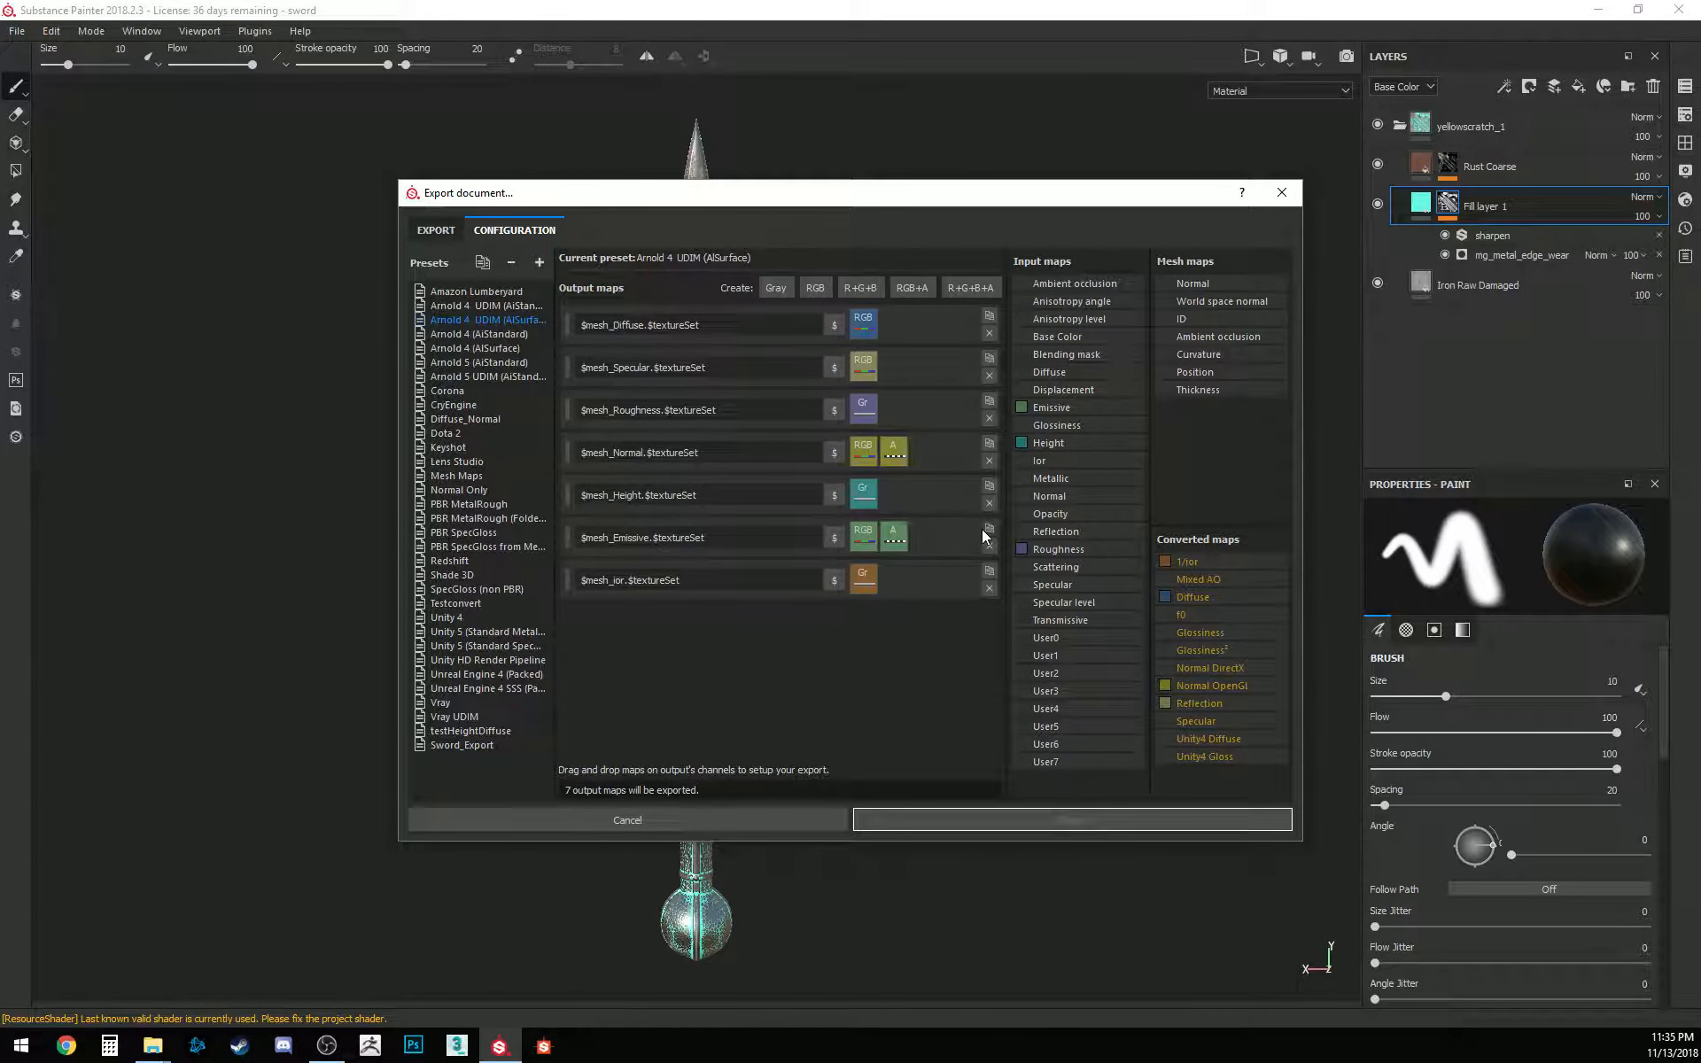
{"action": "left_click", "coordinate": [989, 485]}
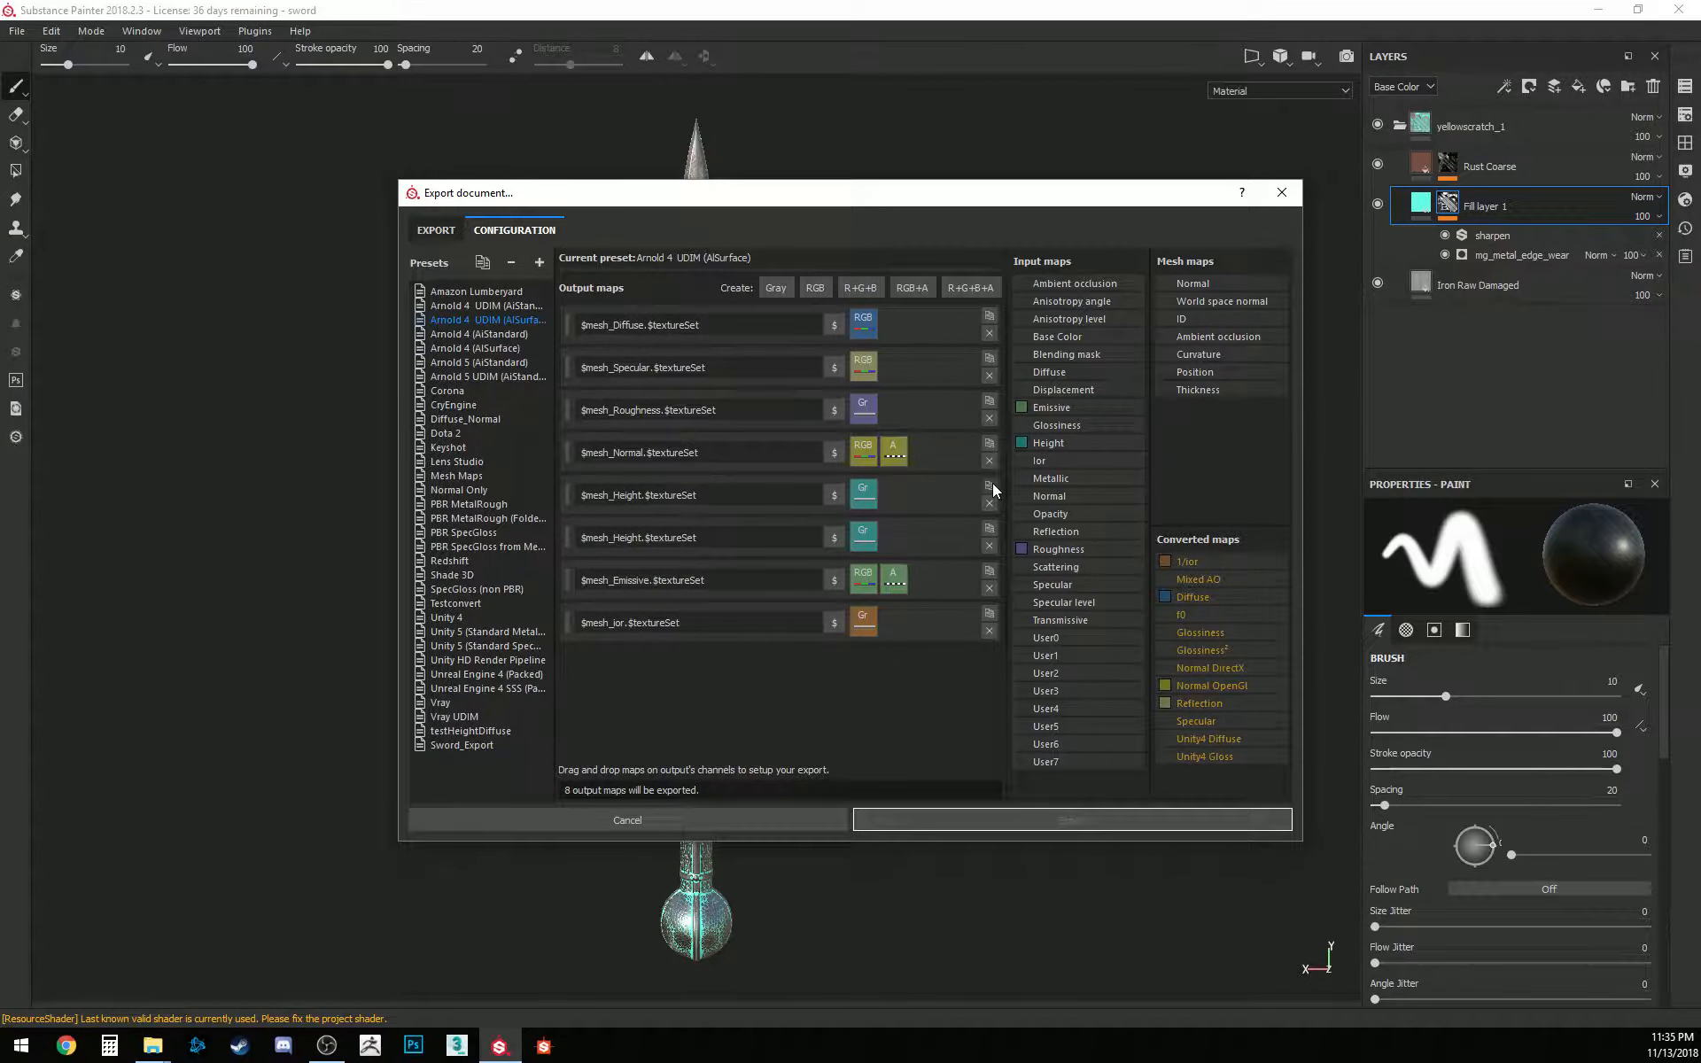
{"action": "left_click", "coordinate": [989, 630]}
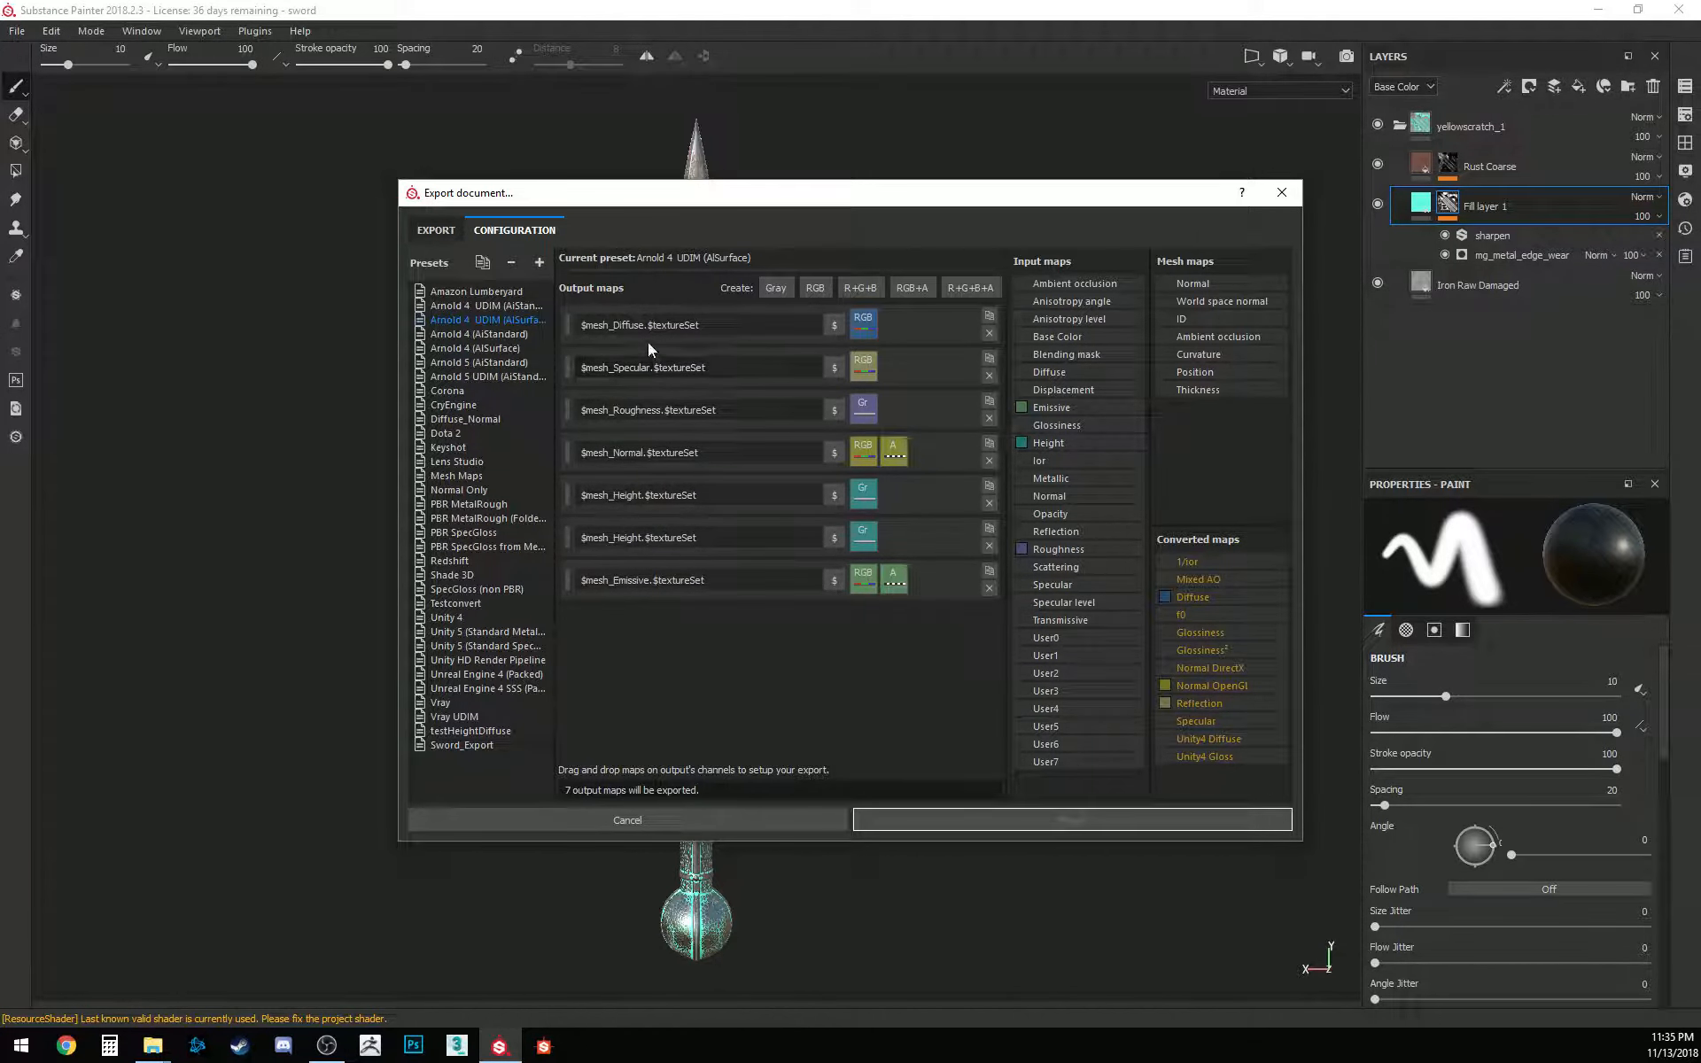
Examine the output maps of the non-UDIM Arnold 4, Corona, Diffuse_Normal, CryEngine, Lens Studio and PBR MetalRough presets
{"action": "left_click", "coordinate": [459, 334]}
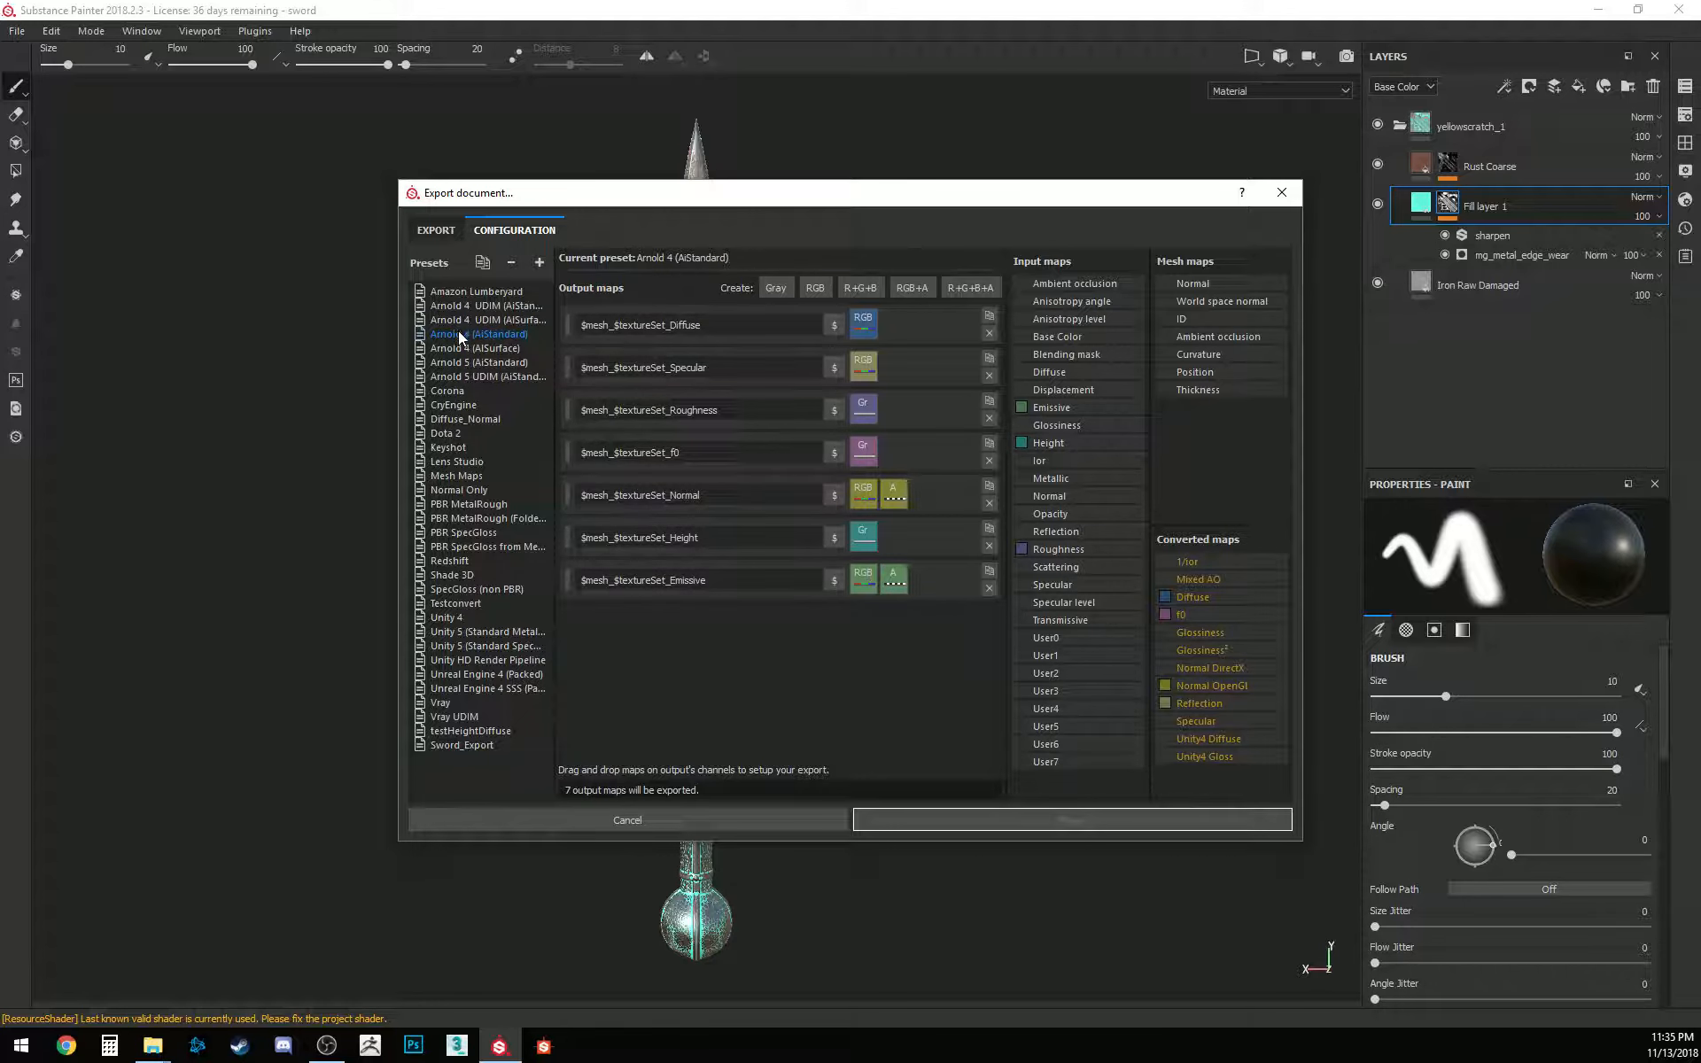
{"action": "left_click", "coordinate": [459, 348]}
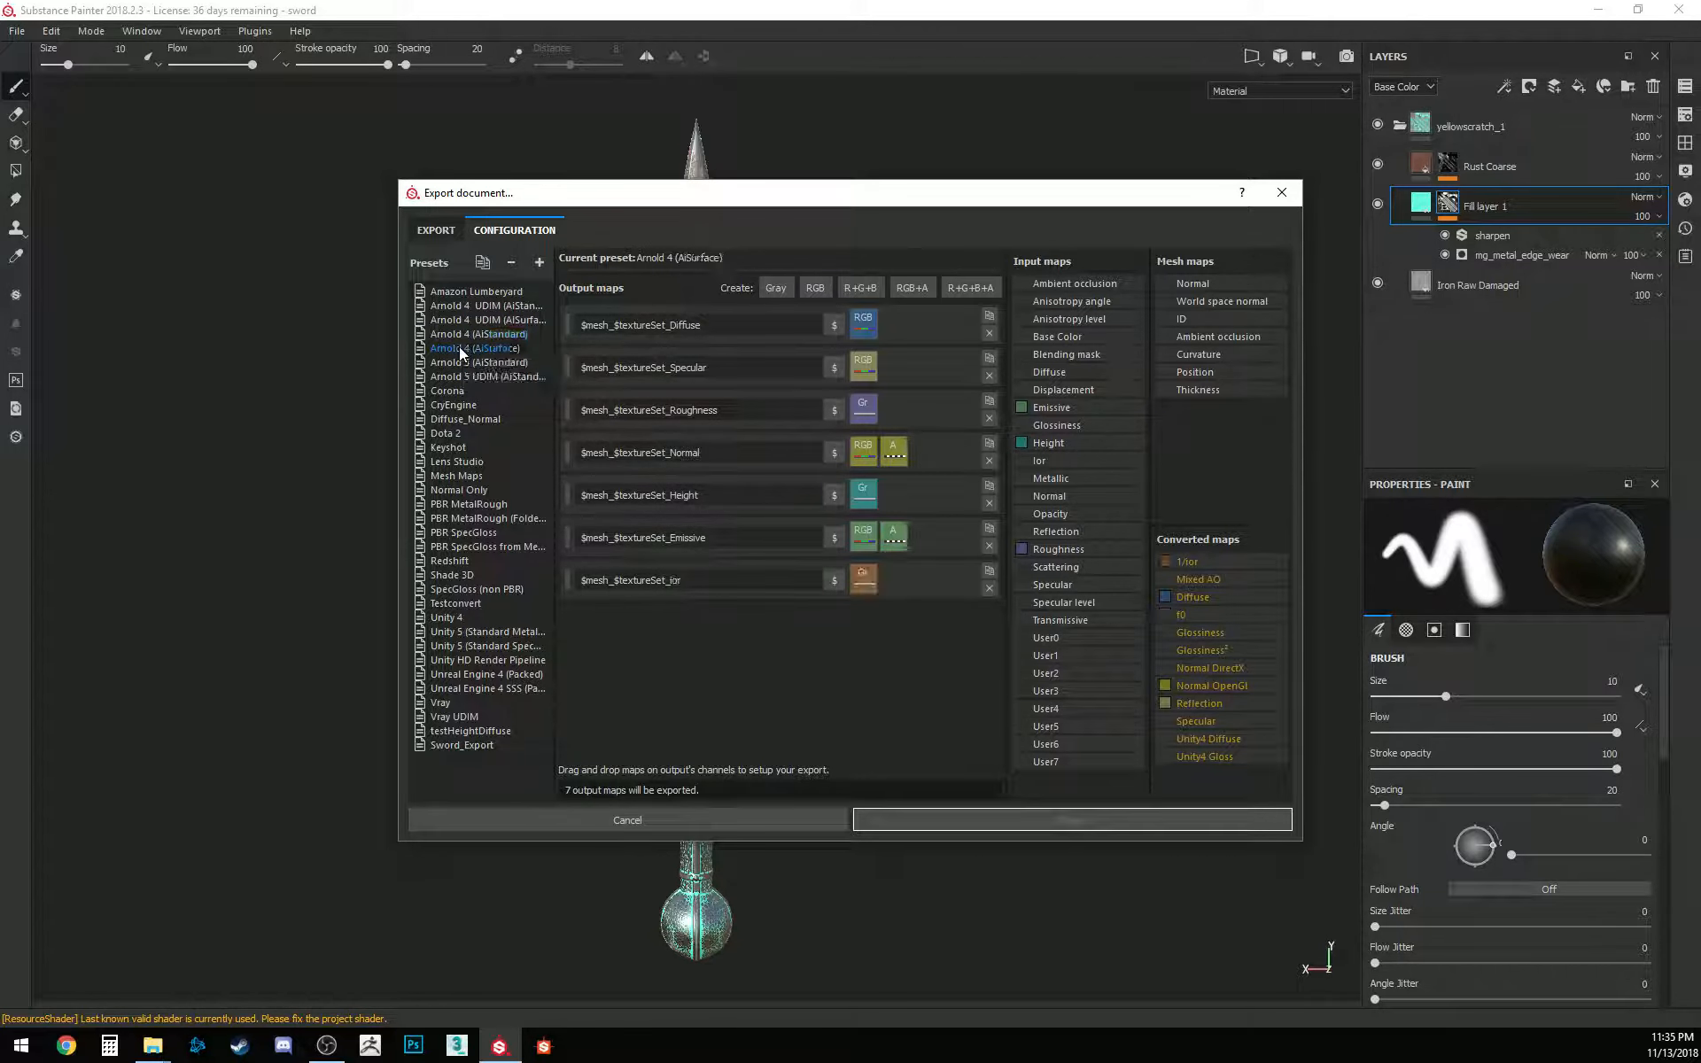
{"action": "left_click", "coordinate": [452, 388]}
{"action": "left_click", "coordinate": [451, 421]}
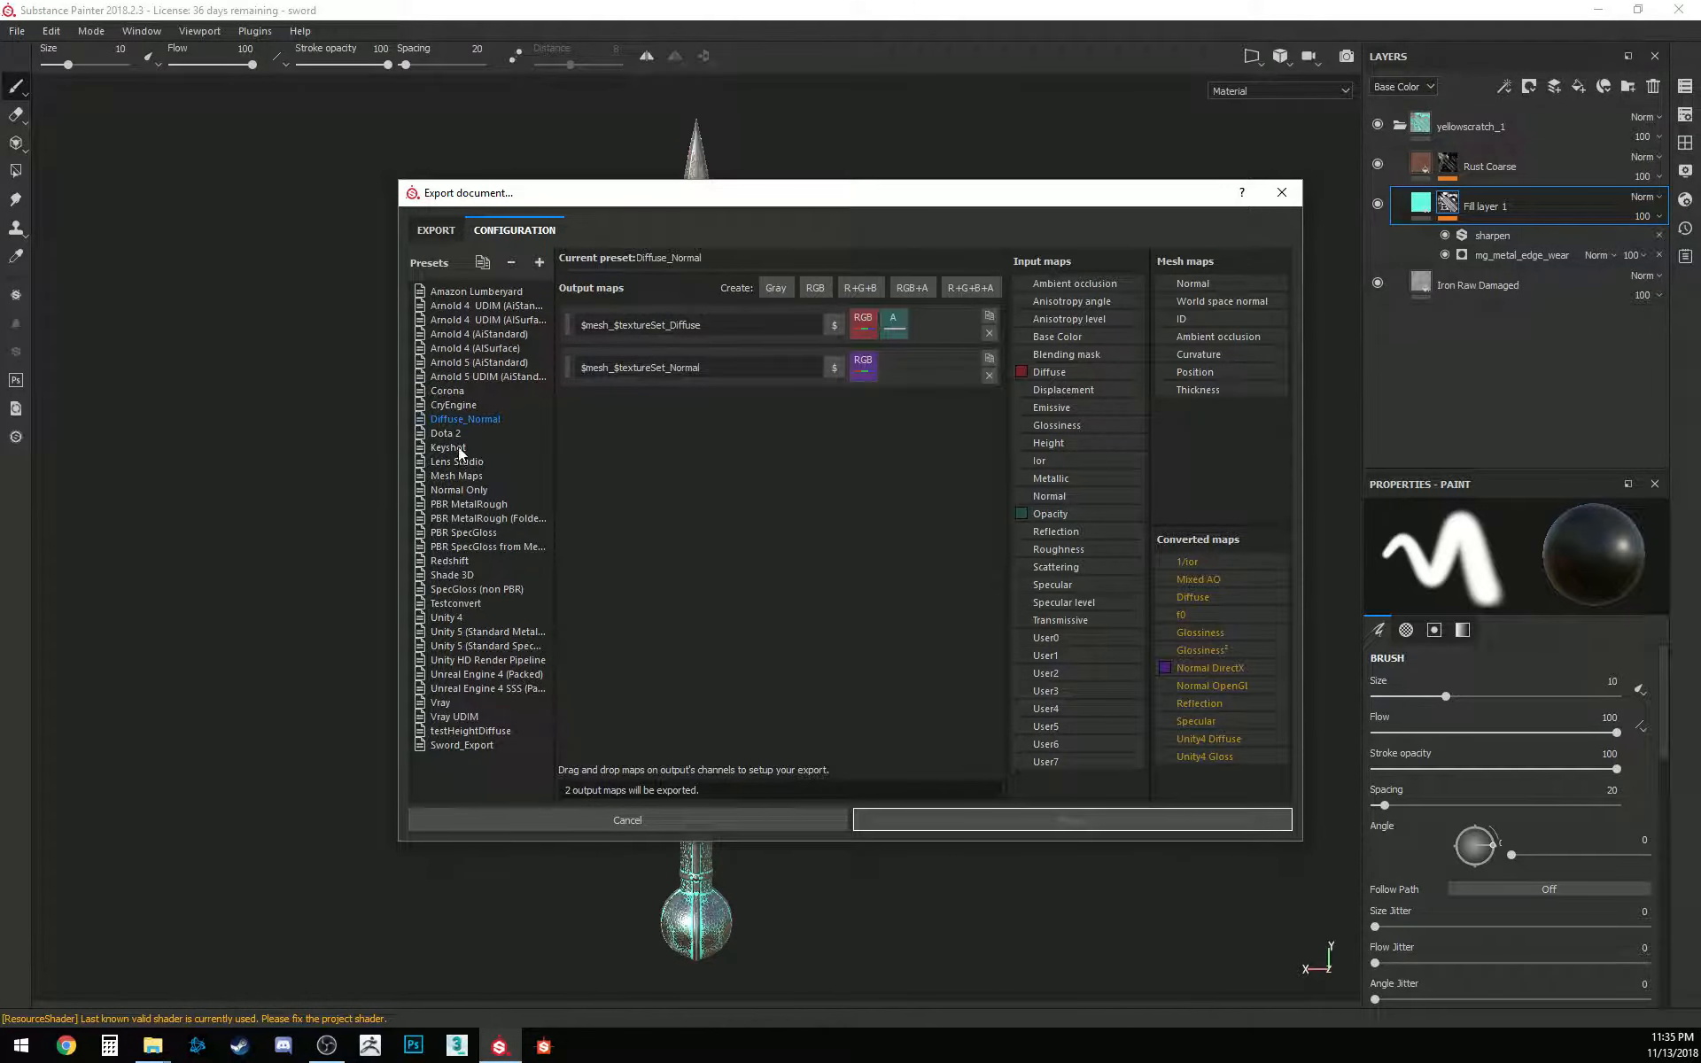
{"action": "left_click", "coordinate": [452, 404]}
{"action": "left_click", "coordinate": [466, 461]}
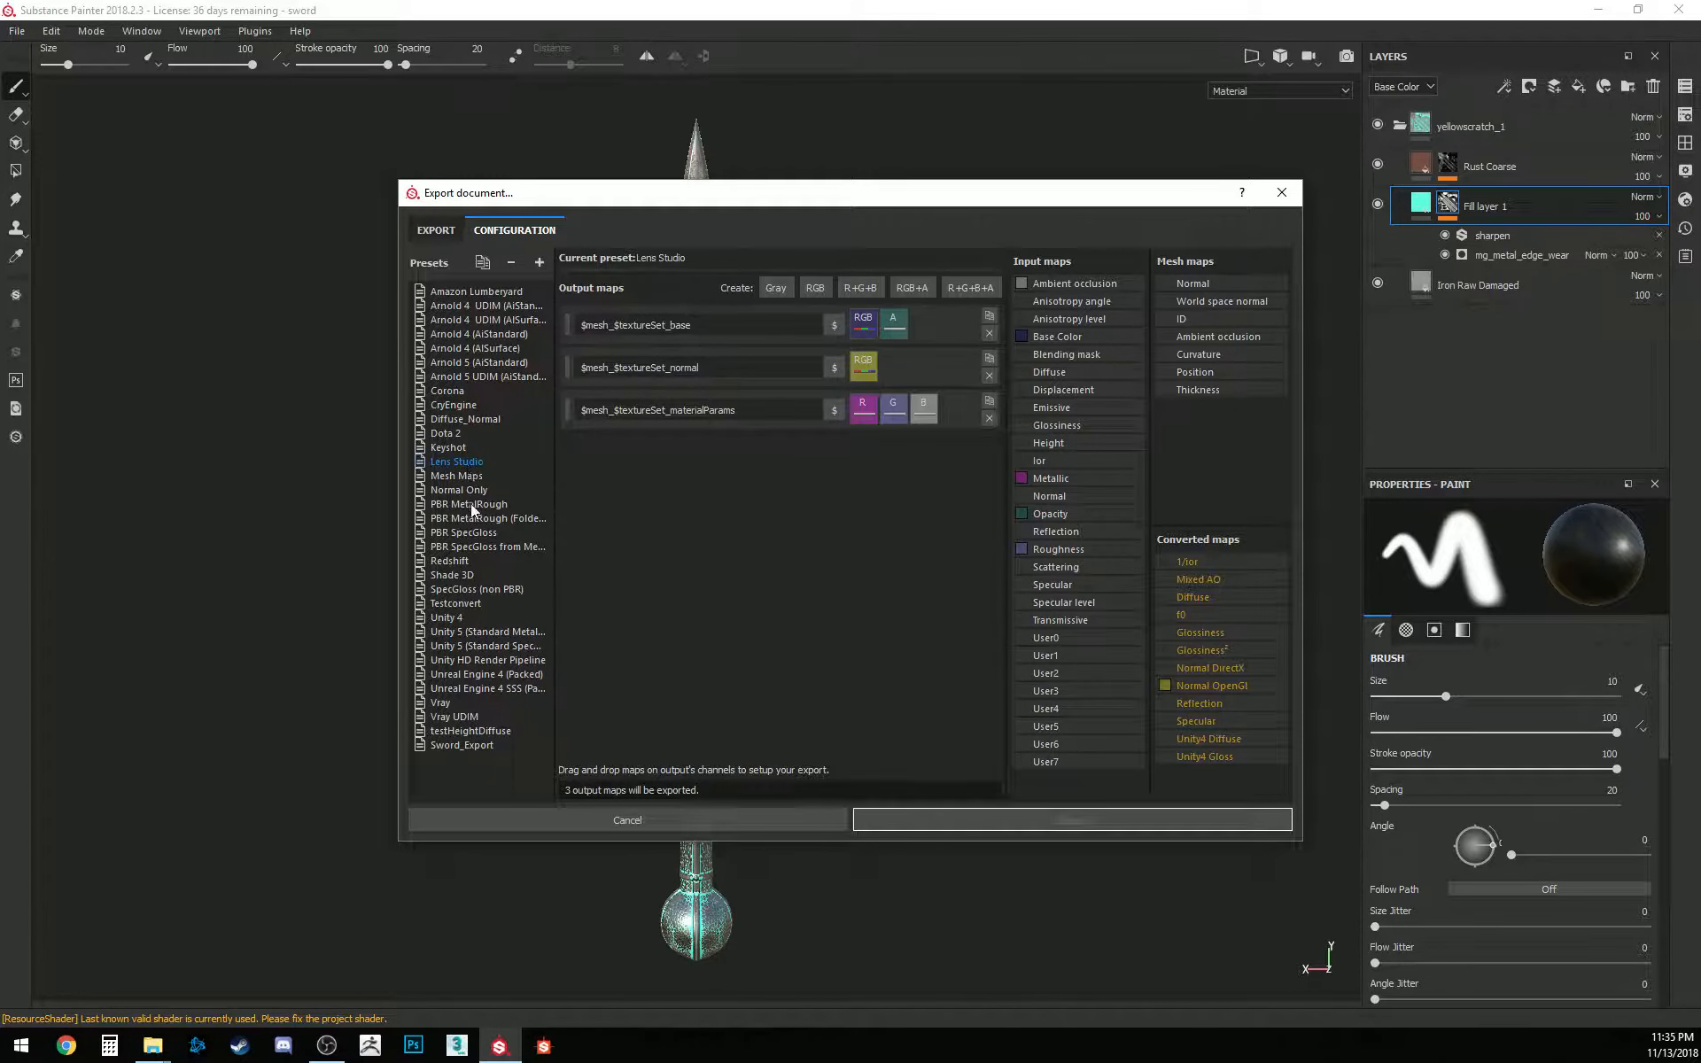
{"action": "left_click", "coordinate": [471, 503]}
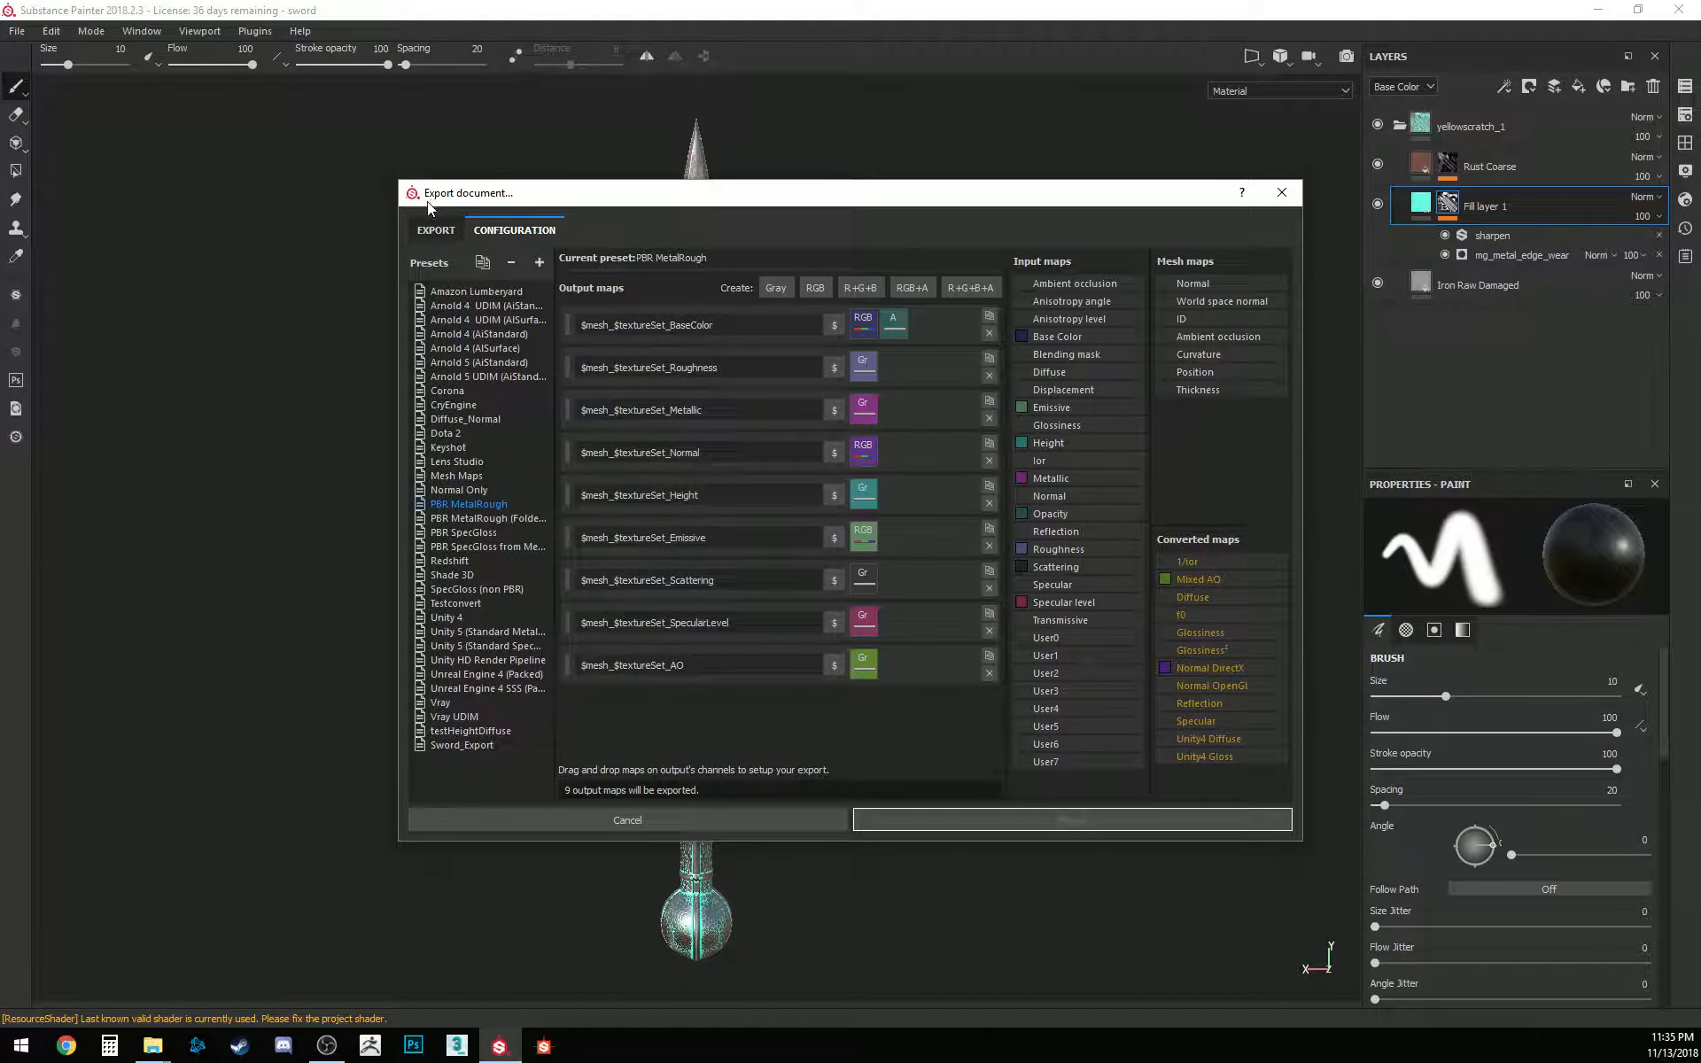
Add a grayscale output map to the Sword_Export preset and assign Mixed AO to its gray channel
{"action": "left_click", "coordinate": [505, 746]}
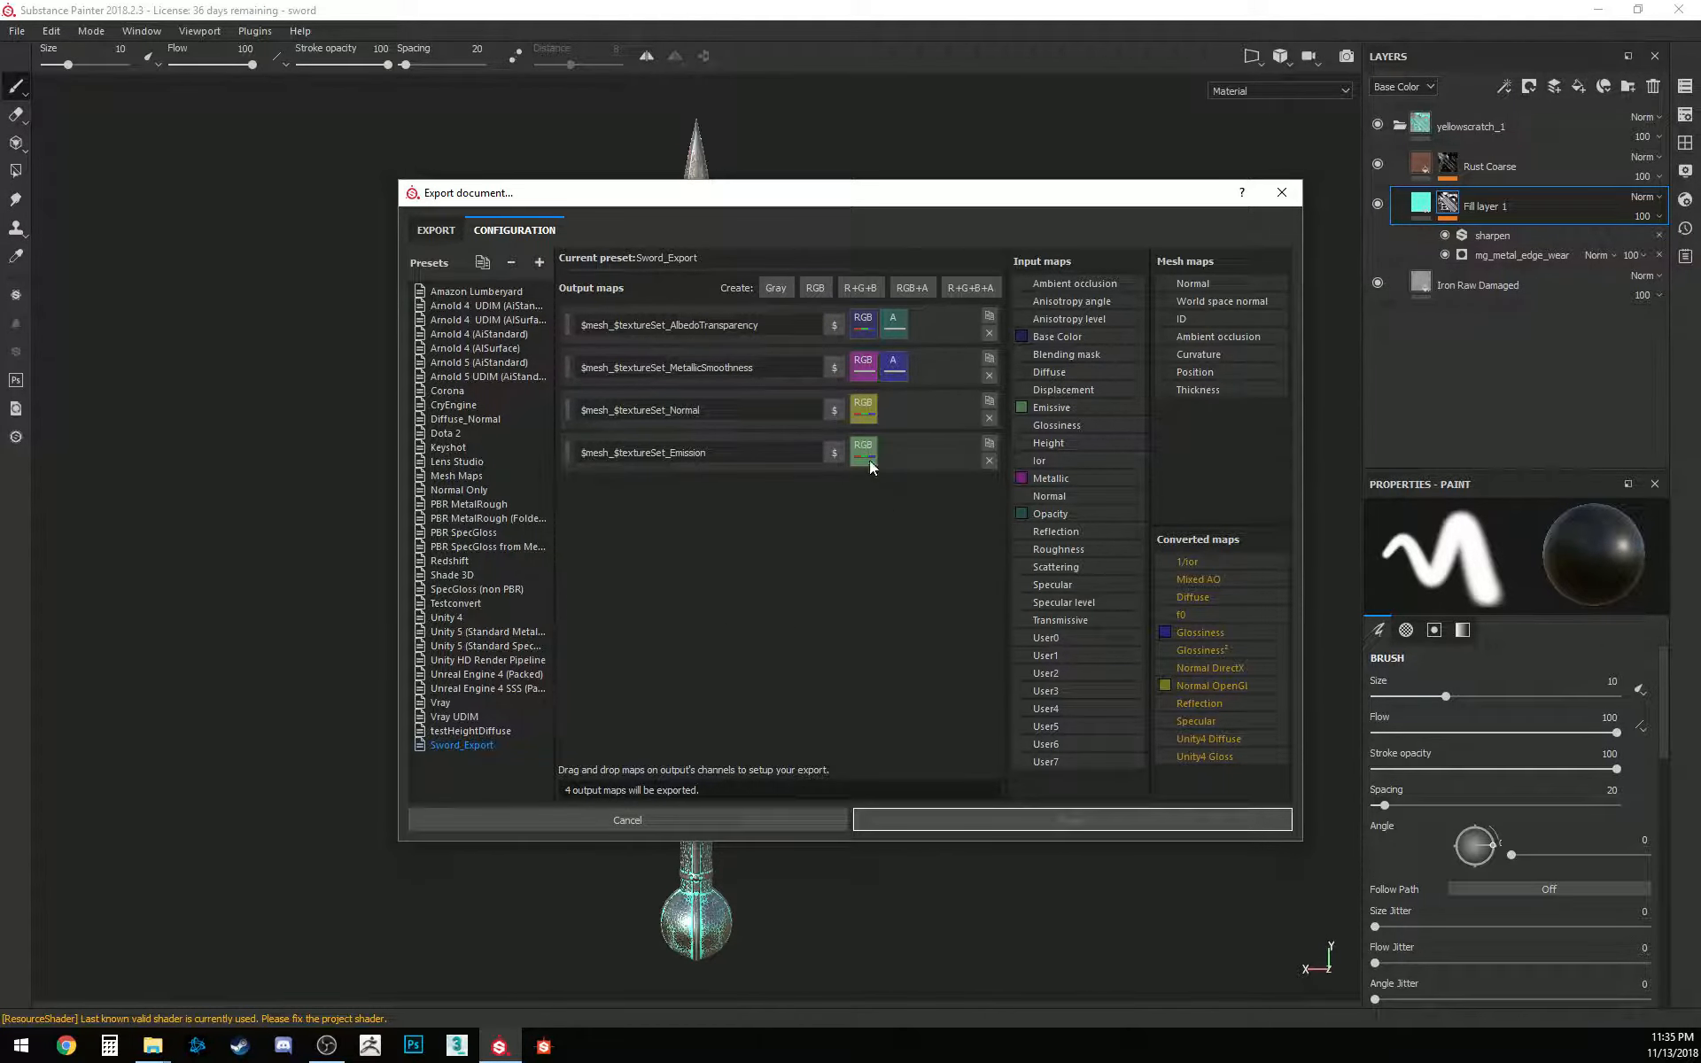
{"action": "left_click", "coordinate": [775, 288]}
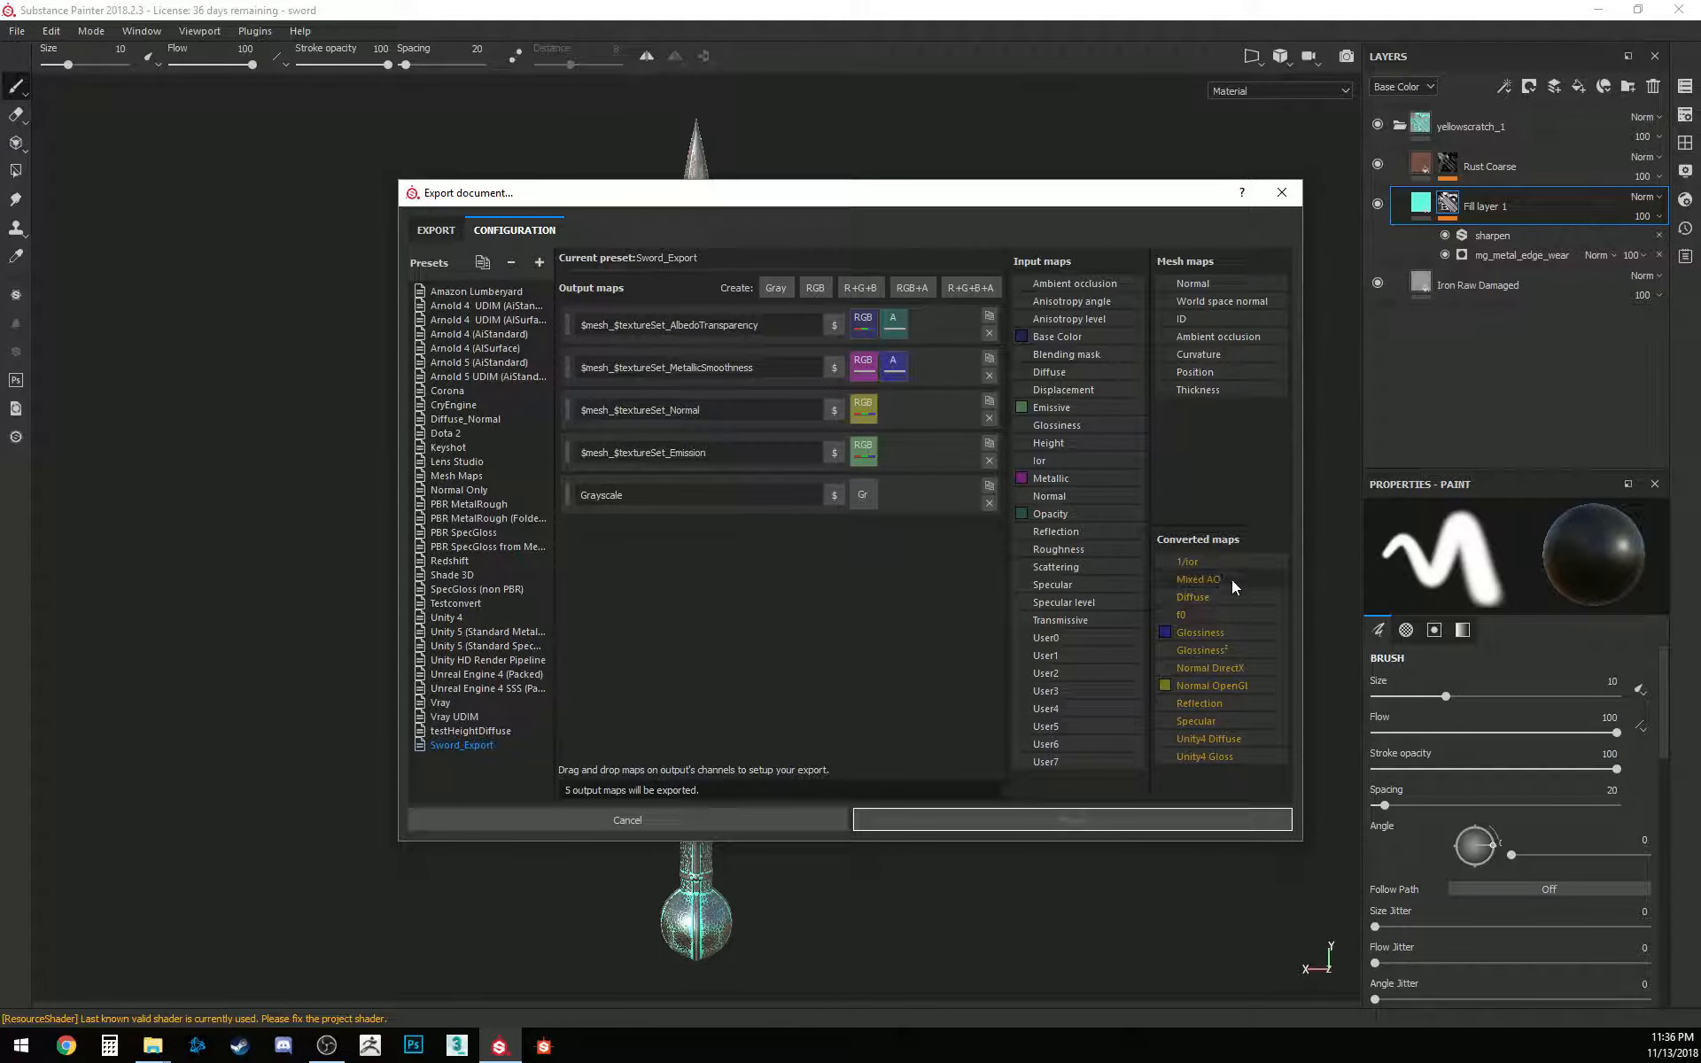
{"action": "left_click_drag", "start_coordinate": [1210, 580], "coordinate": [863, 490]}
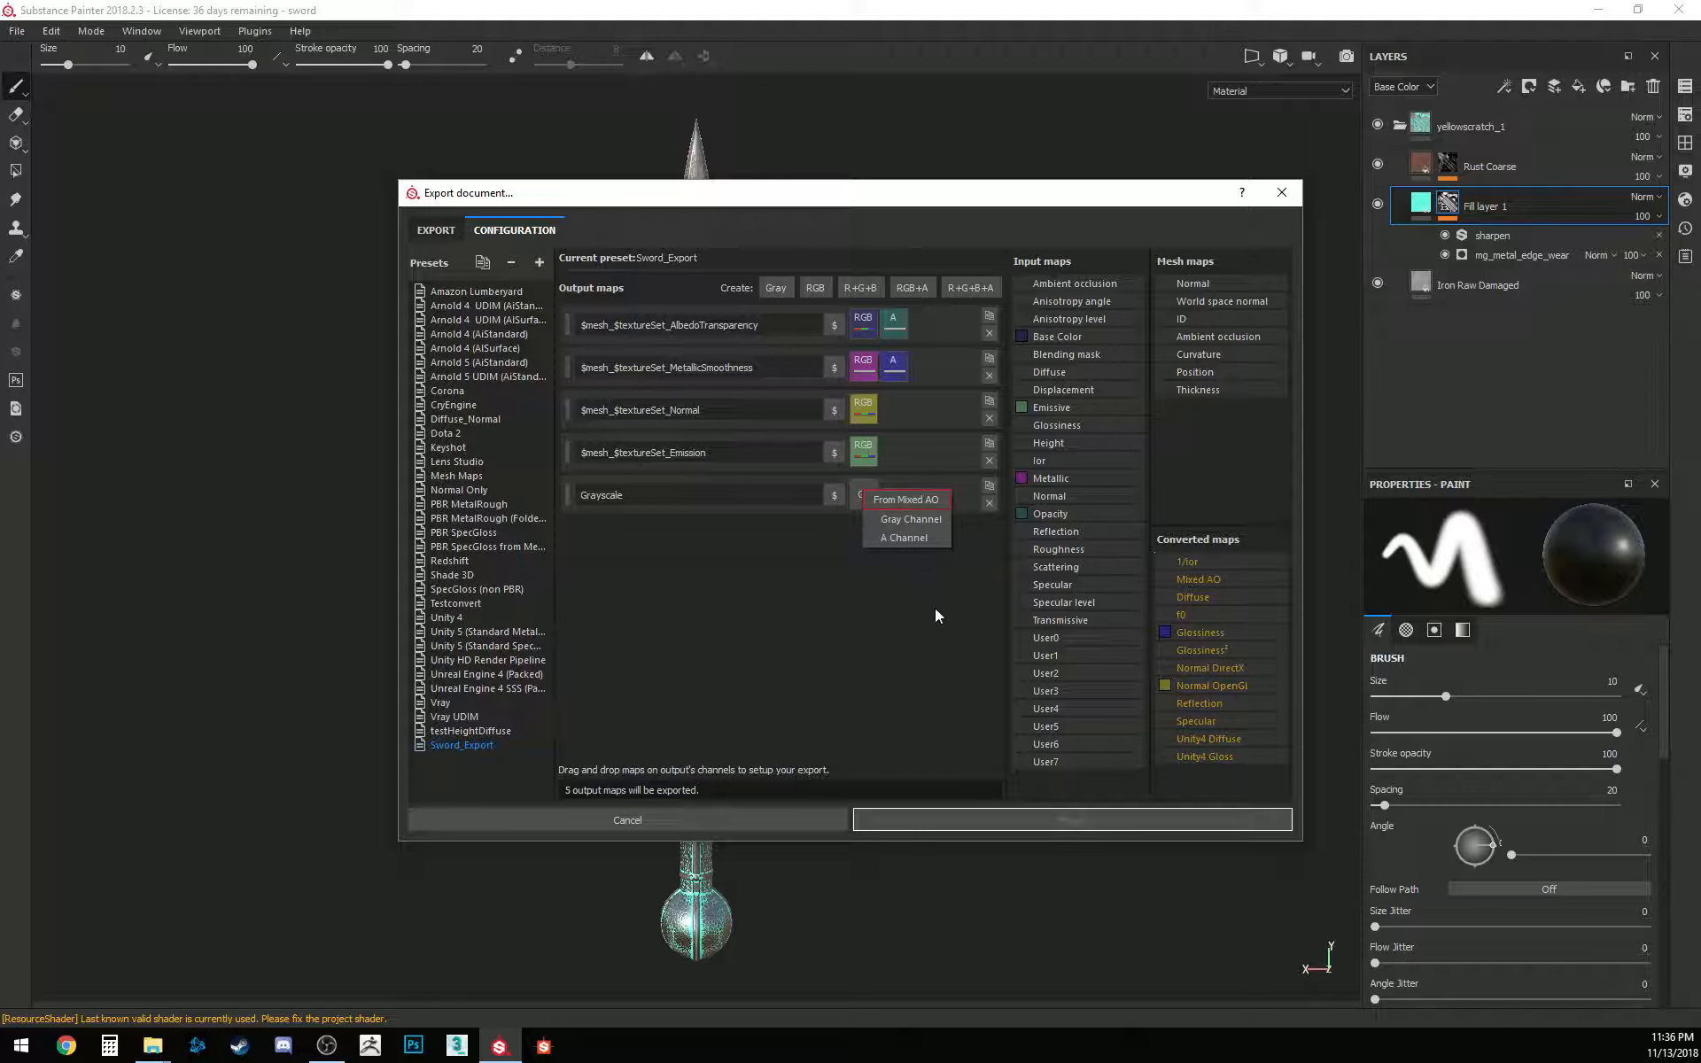
{"action": "left_click", "coordinate": [924, 497]}
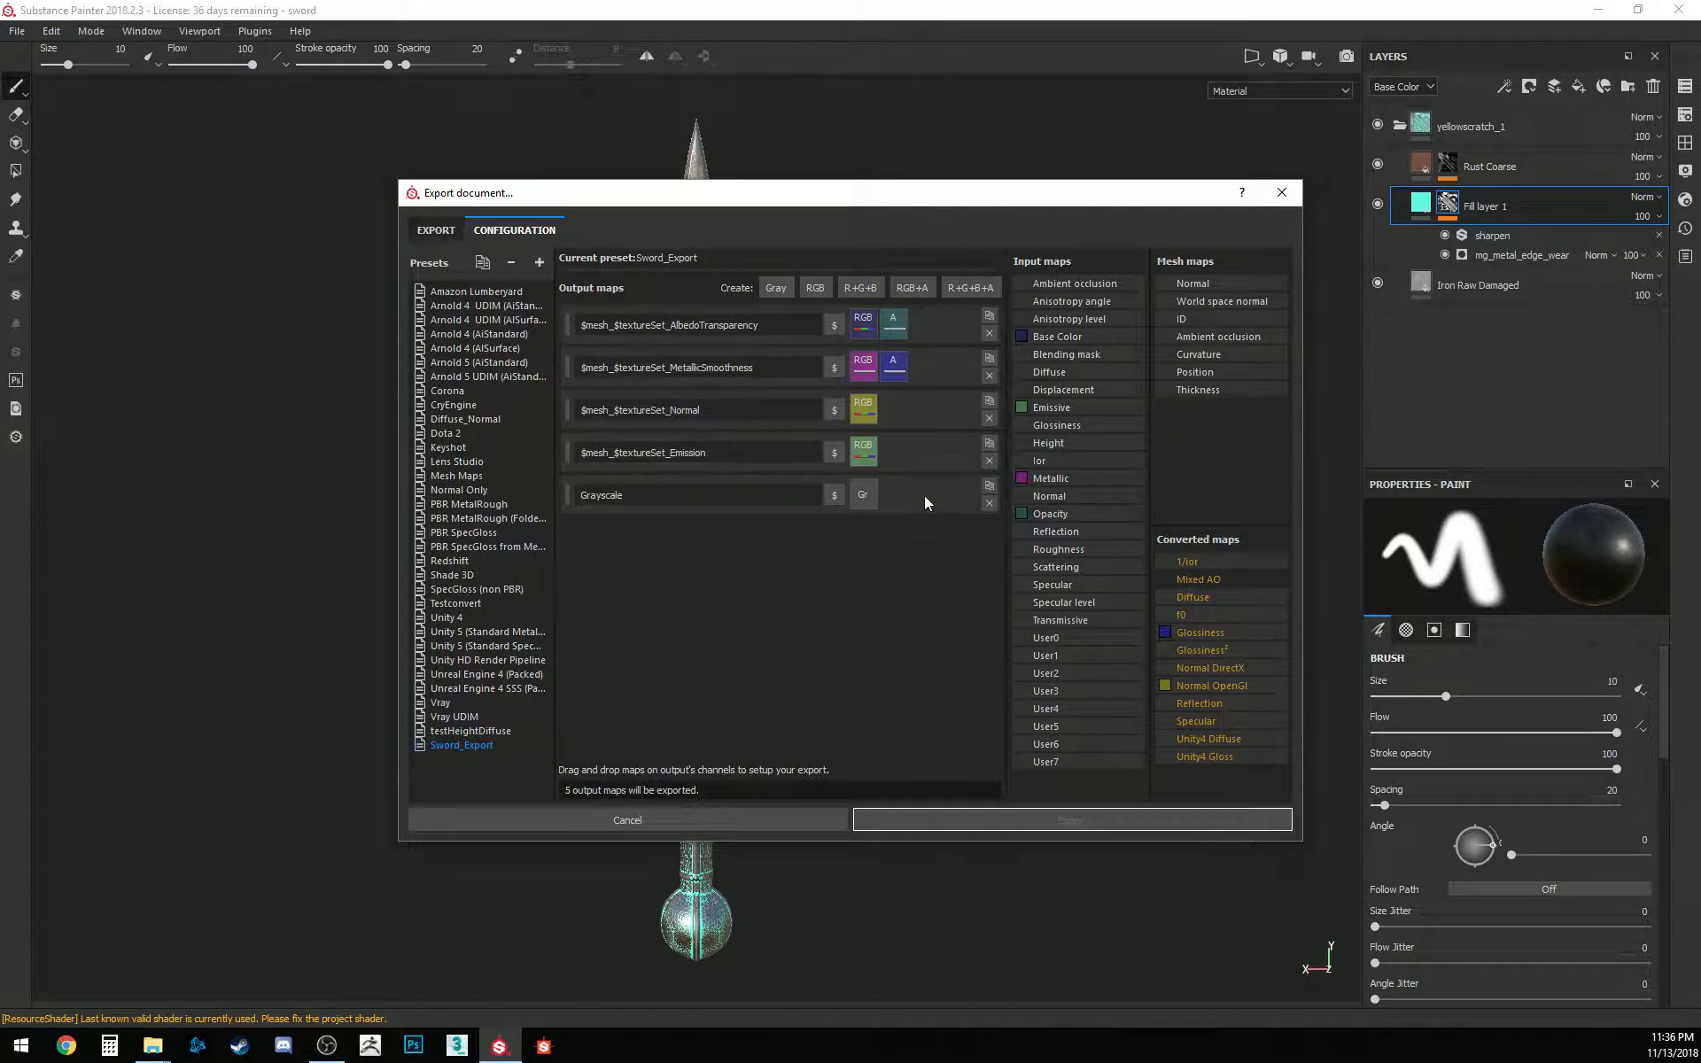
{"action": "left_click_drag", "start_coordinate": [1225, 585], "coordinate": [870, 491]}
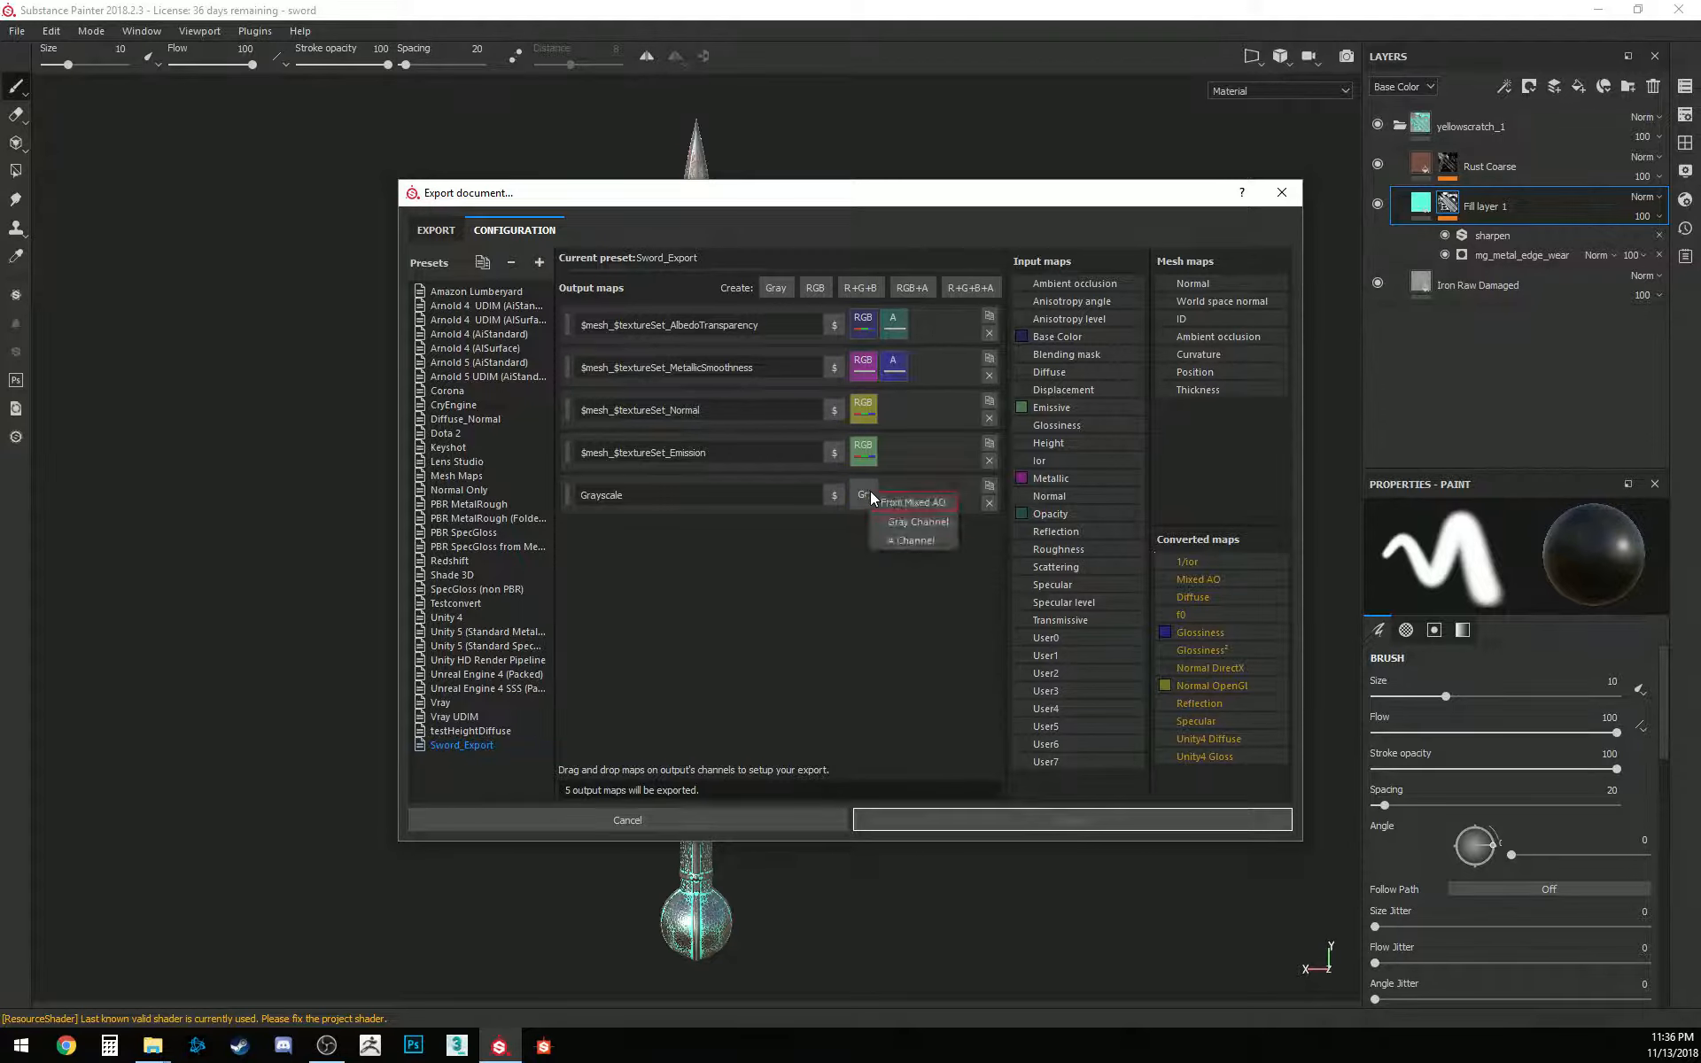
{"action": "left_click", "coordinate": [918, 521]}
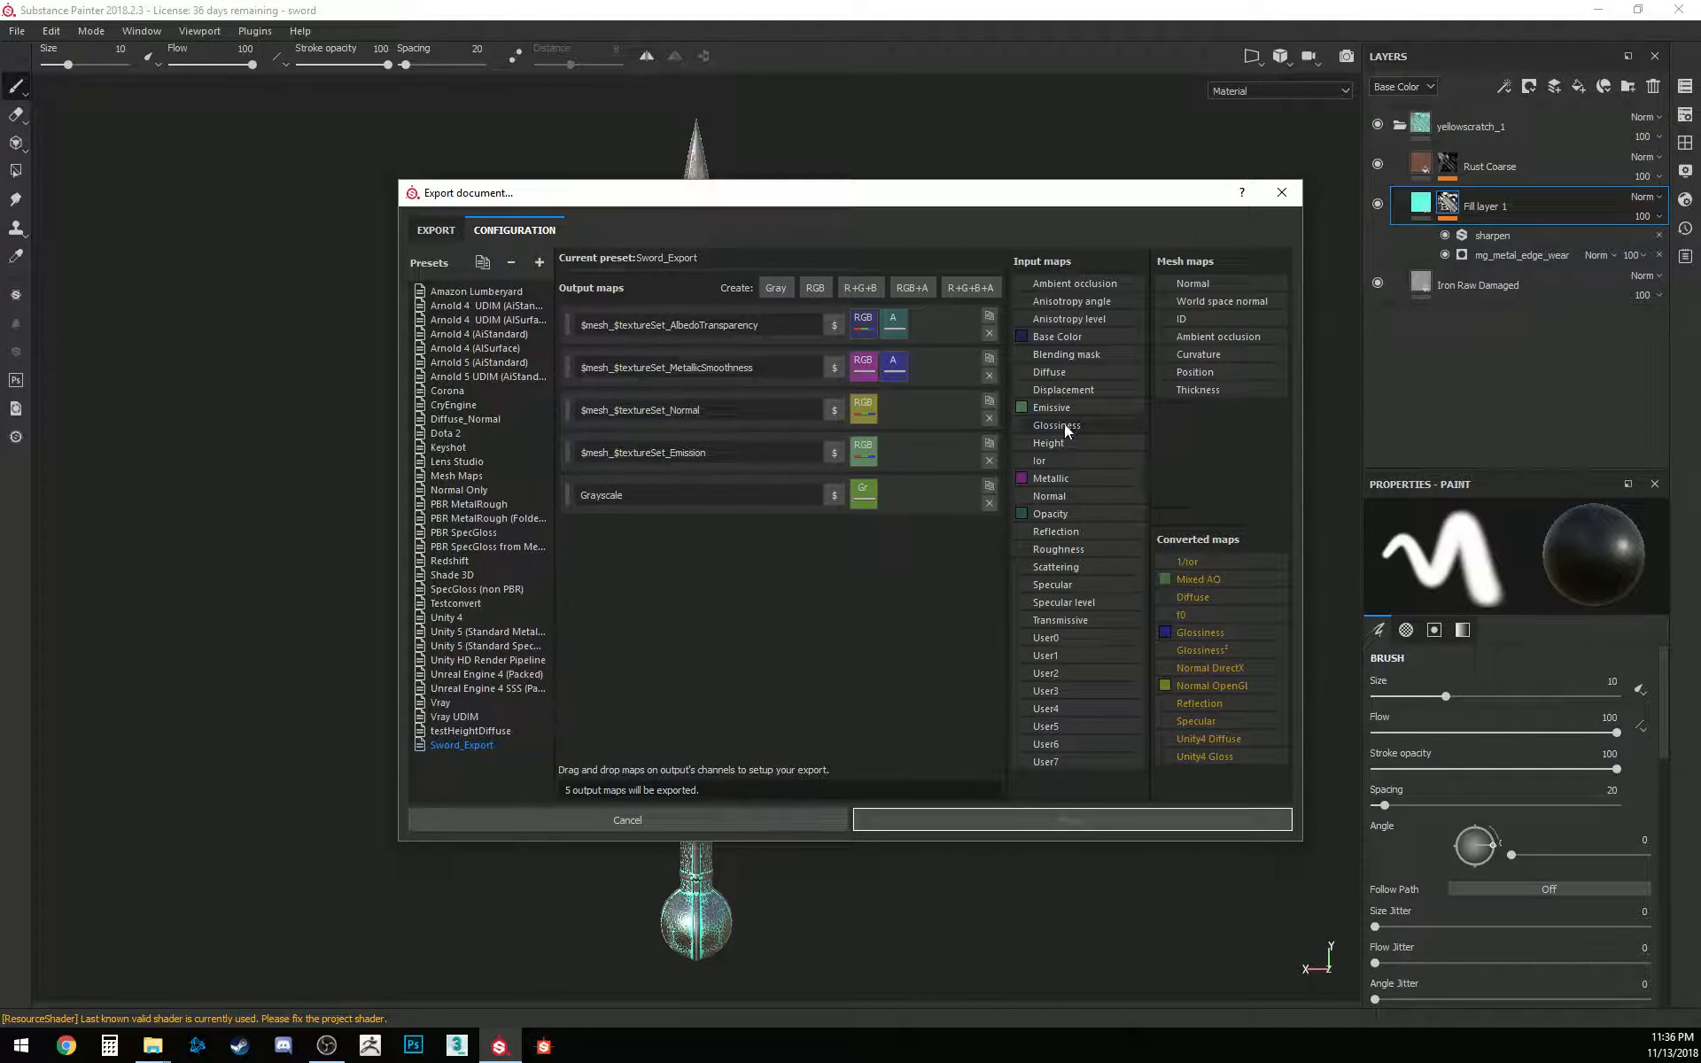
Add a second grayscale output map to the Sword_Export preset and assign the Height input map to its gray channel
{"action": "left_click", "coordinate": [785, 282]}
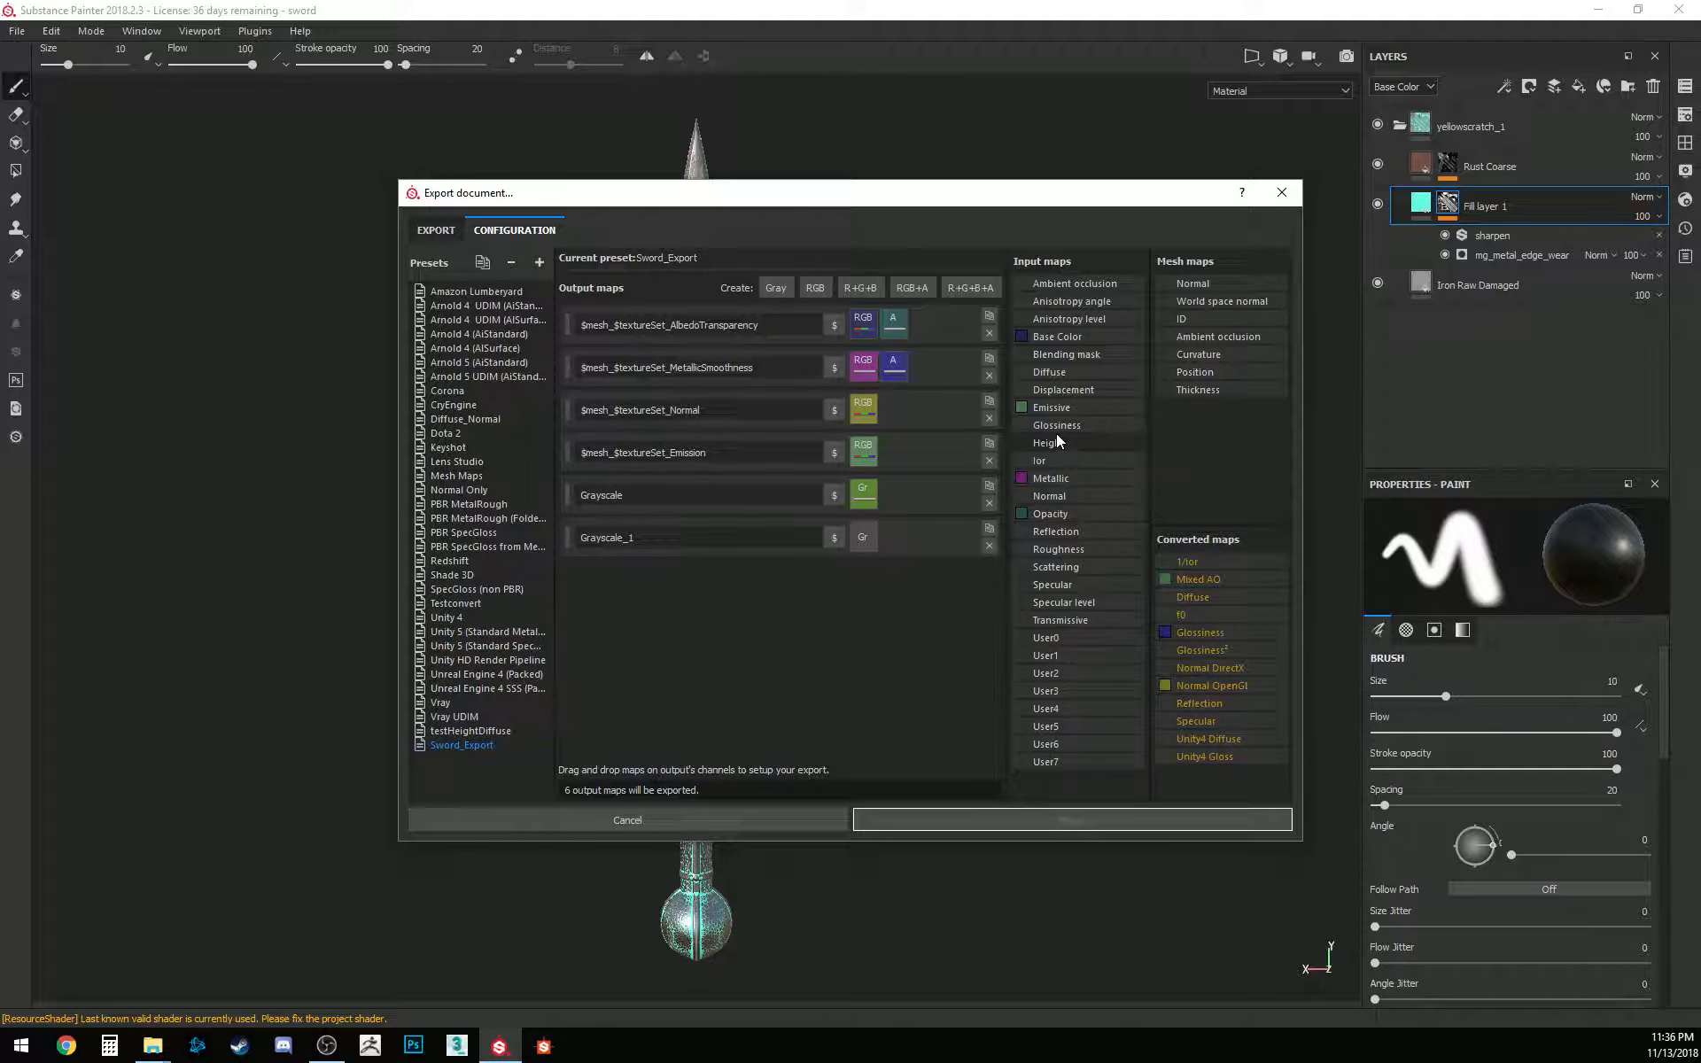
{"action": "left_click_drag", "start_coordinate": [1056, 444], "coordinate": [864, 538]}
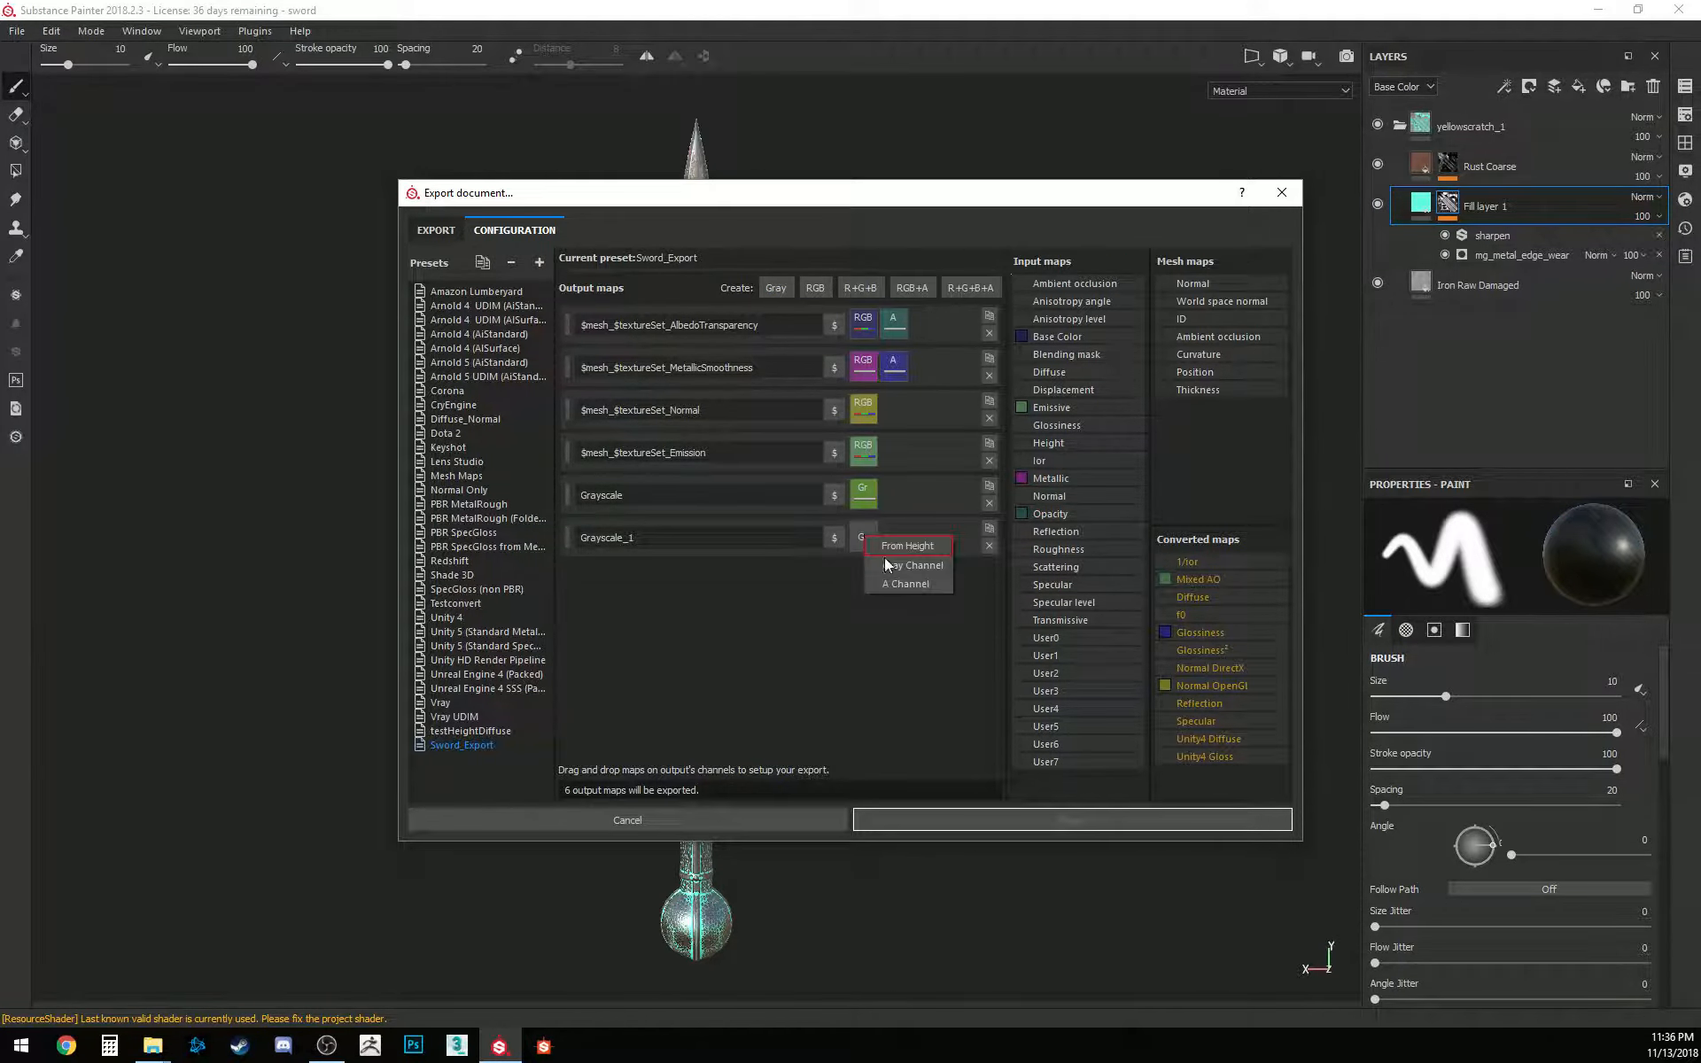
{"action": "left_click", "coordinate": [910, 565]}
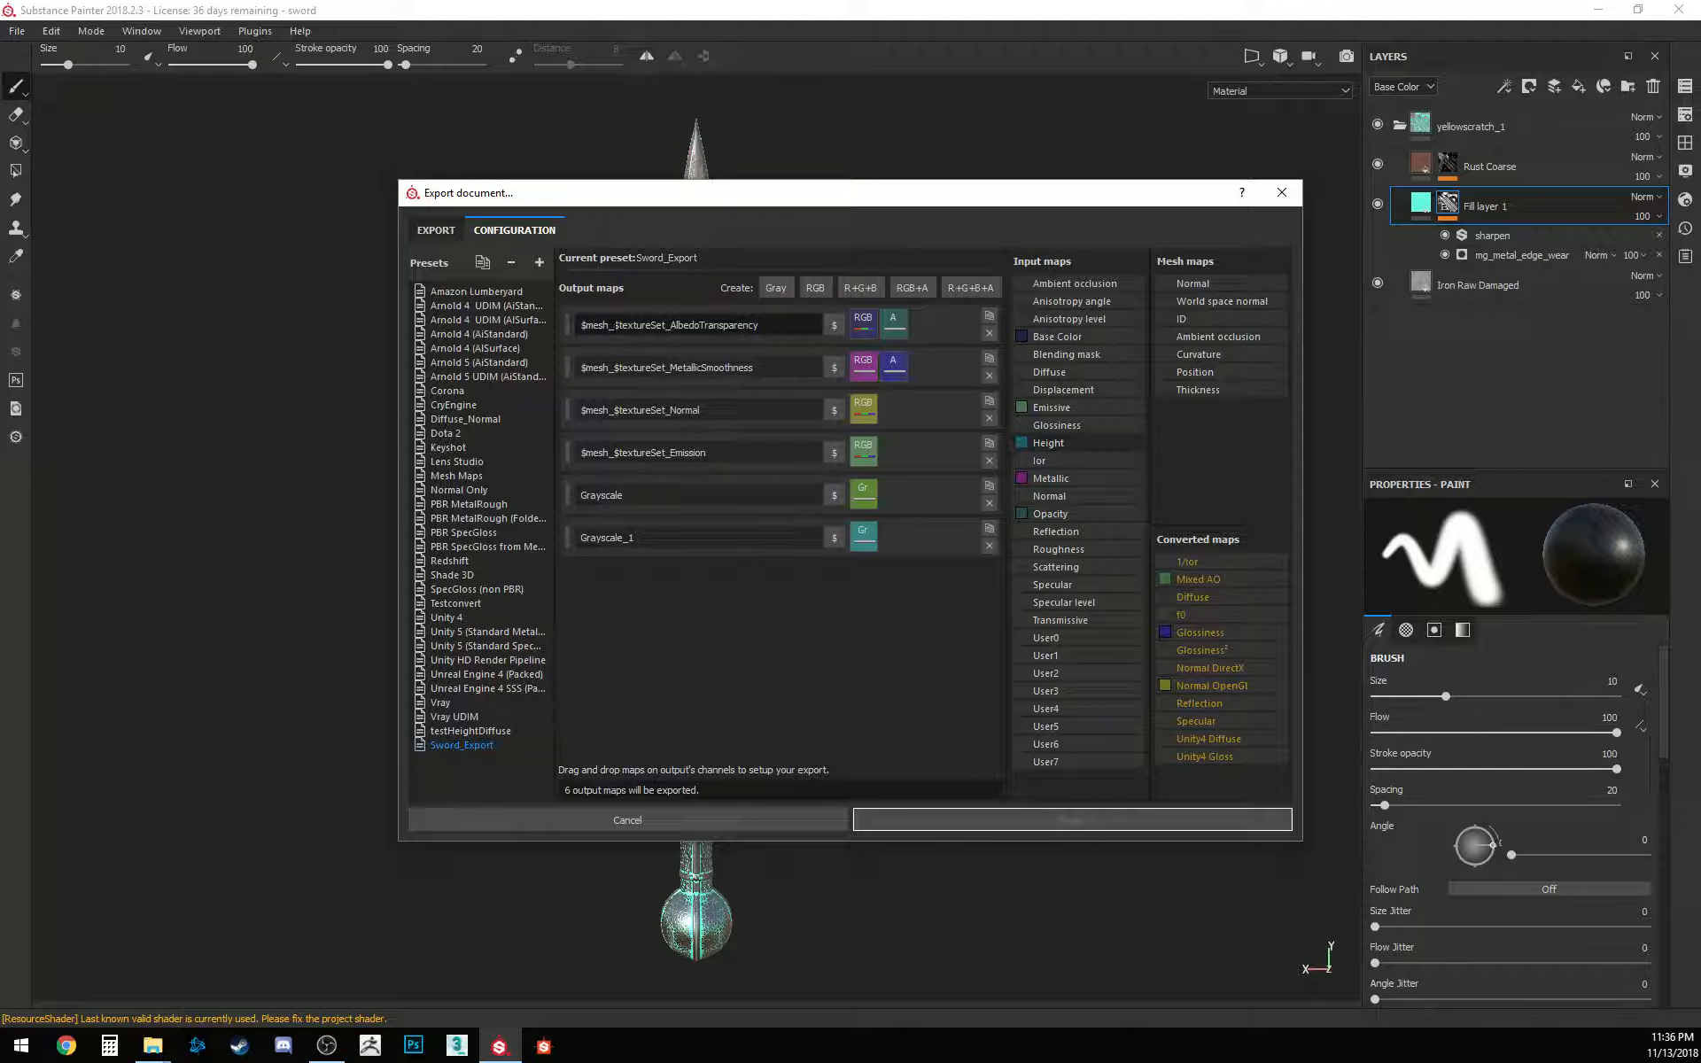
Remove the $mesh_ prefix from the AlbedoTransparency, MetallicSmoothness, Normal and Emission output map names
{"action": "double_click", "coordinate": [600, 325]}
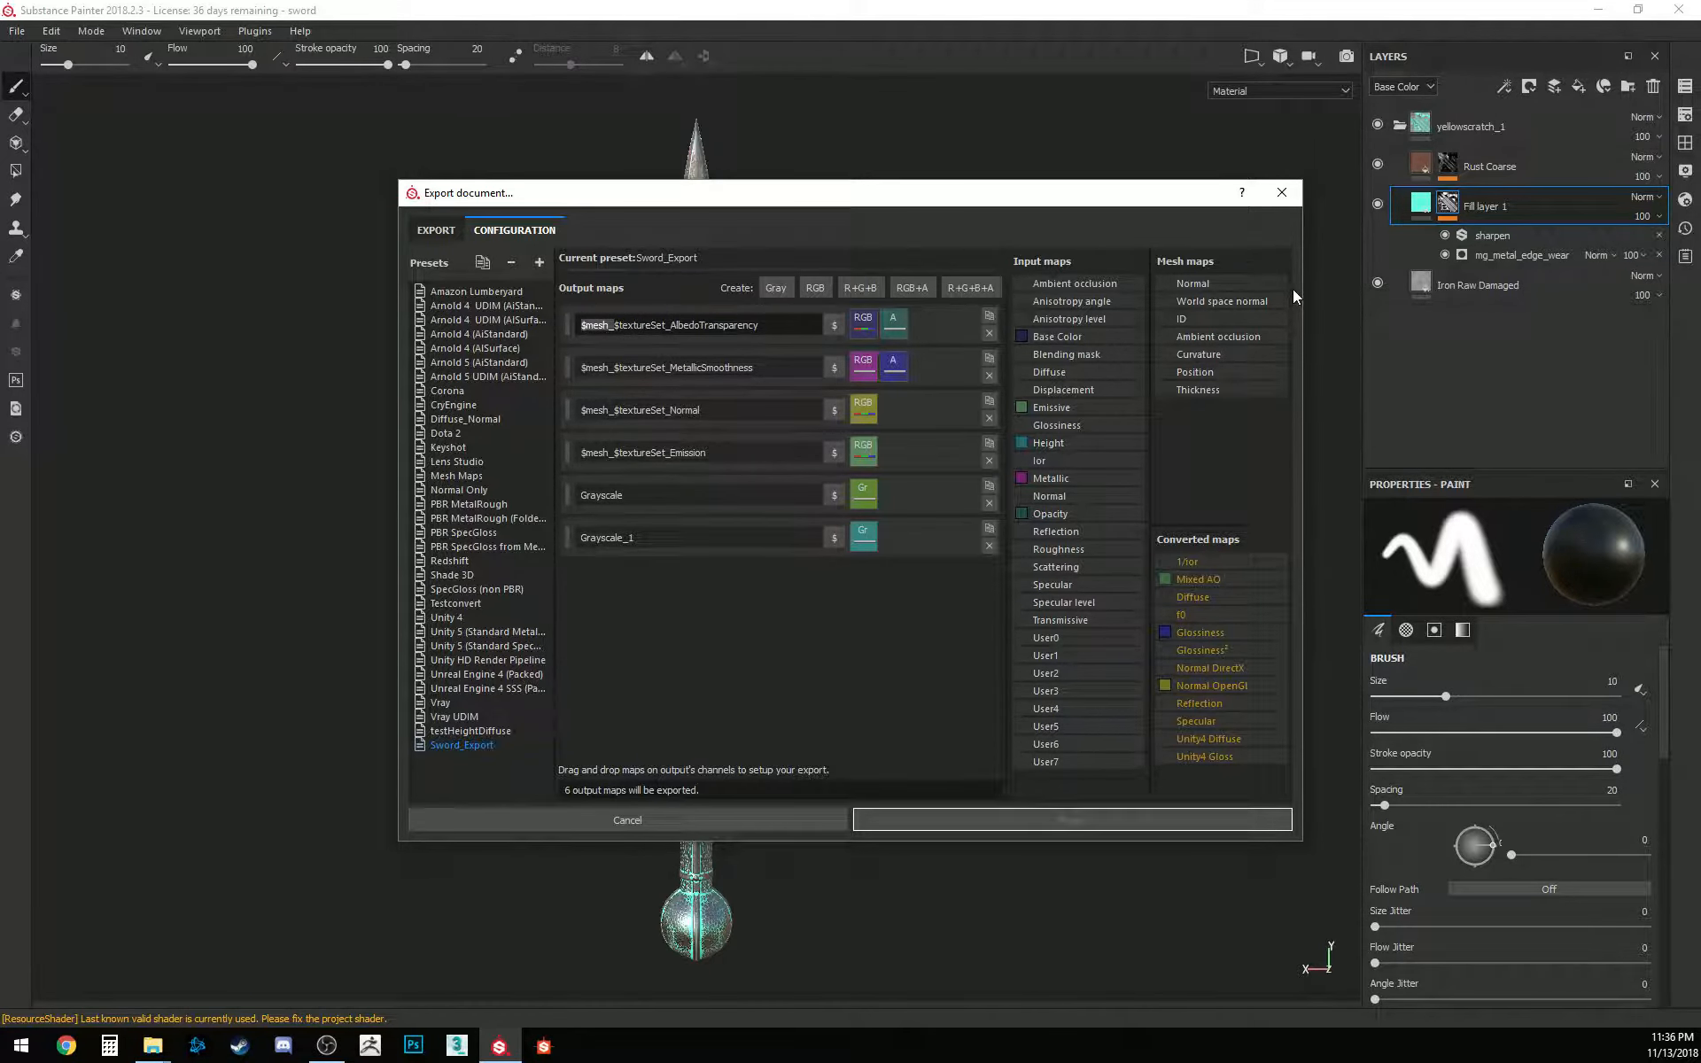
{"action": "key", "text": "BackSpace"}
{"action": "left_click_drag", "start_coordinate": [638, 325], "coordinate": [580, 325]}
{"action": "key", "text": "ctrl+c"}
{"action": "left_click_drag", "start_coordinate": [614, 368], "coordinate": [582, 367]}
{"action": "key", "text": "BackSpace"}
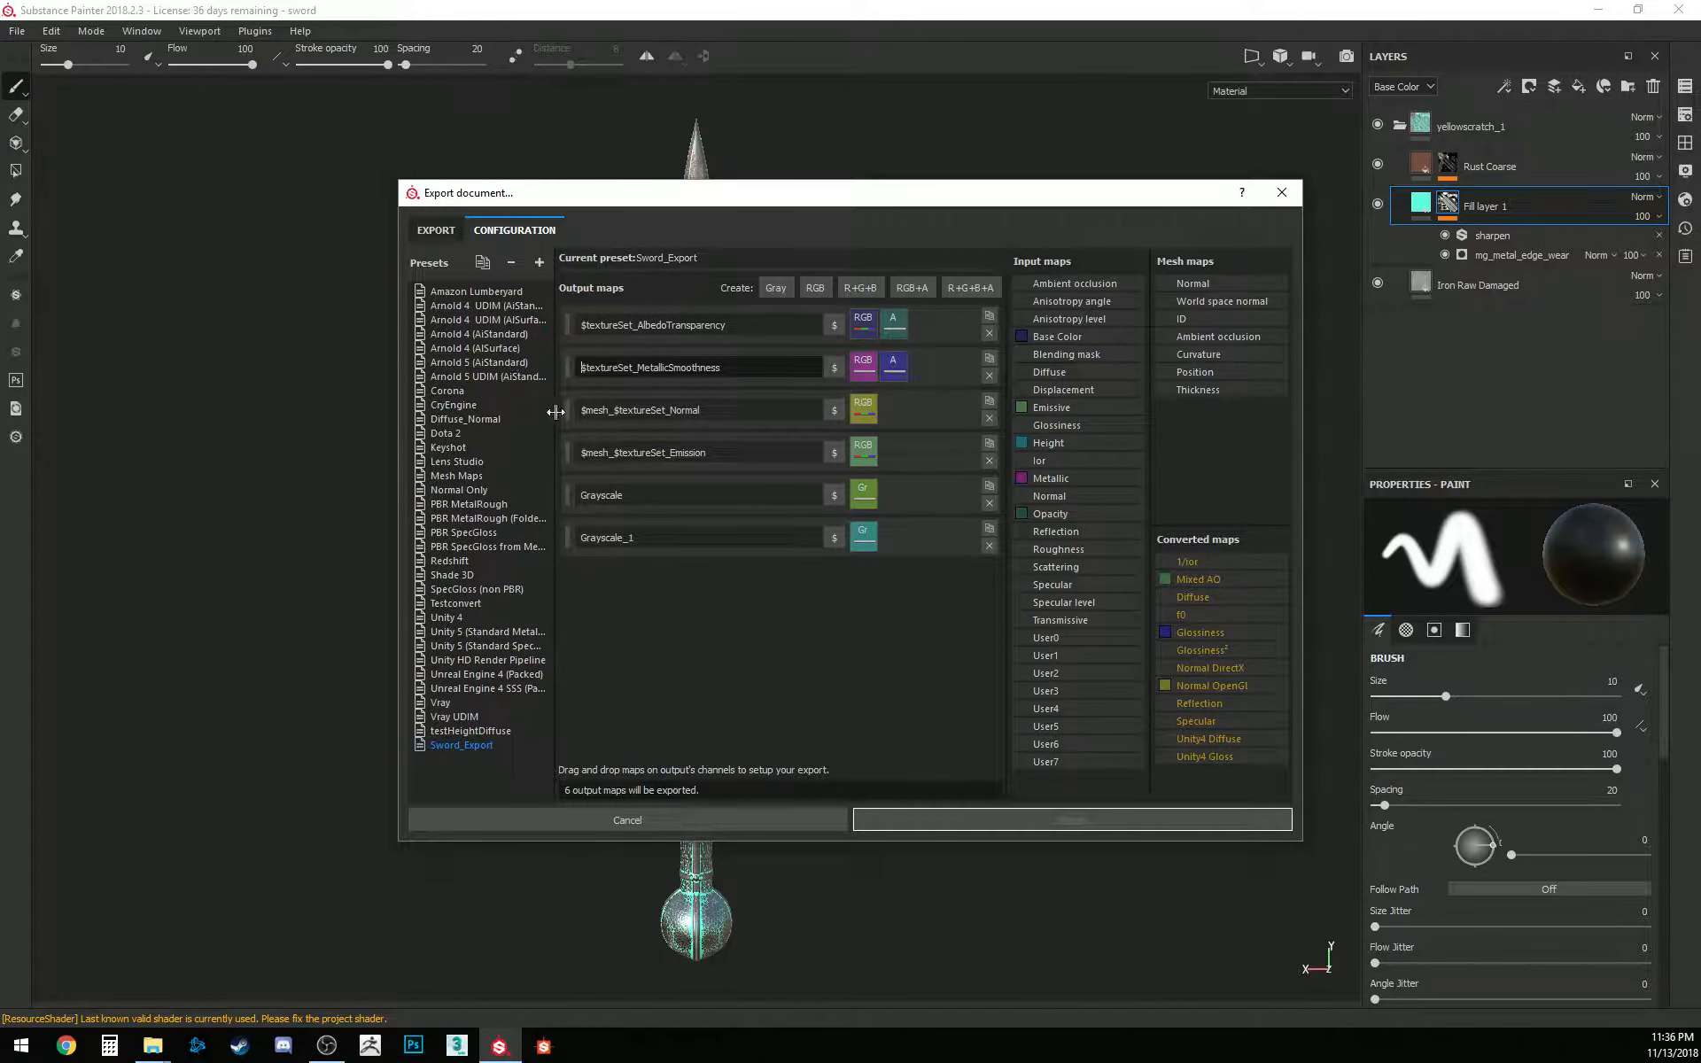
{"action": "left_click_drag", "start_coordinate": [617, 410], "coordinate": [580, 453]}
{"action": "key", "text": "BackSpace"}
{"action": "key", "text": "BackSpace"}
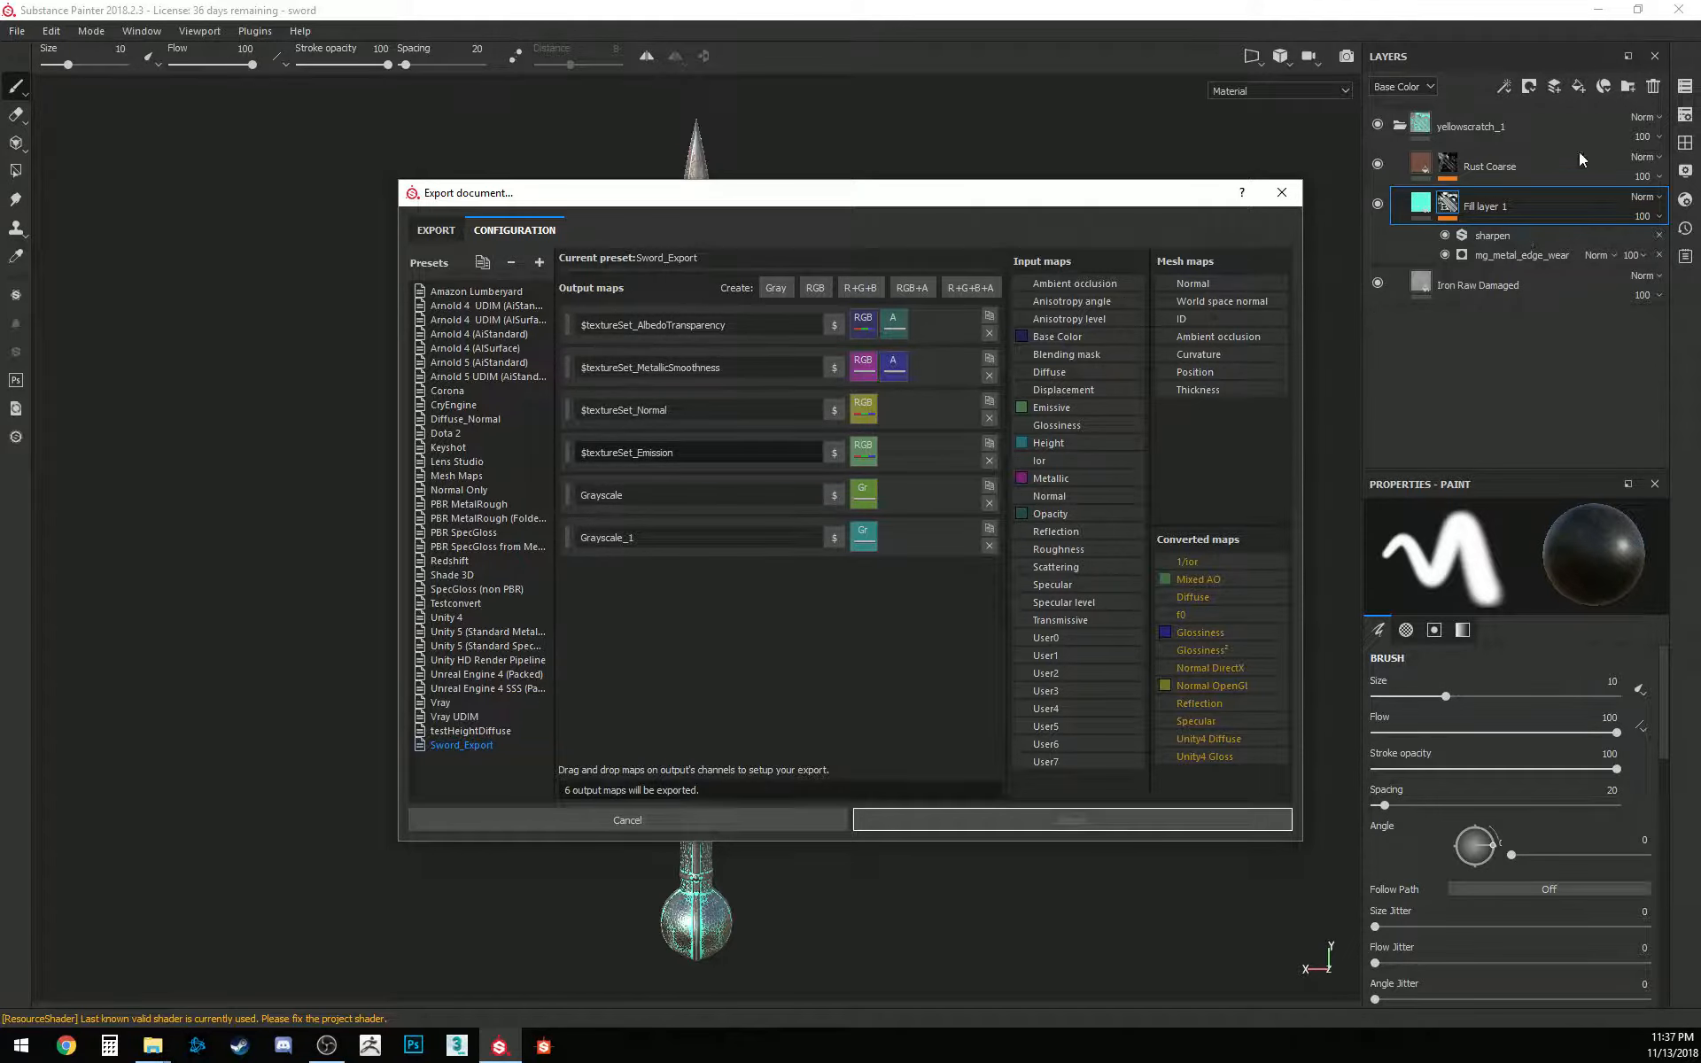
Rename the two grayscale output maps as $textureSet_AO and $textureSet_Height
{"action": "left_click", "coordinate": [642, 490]}
{"action": "double_click", "coordinate": [643, 490]}
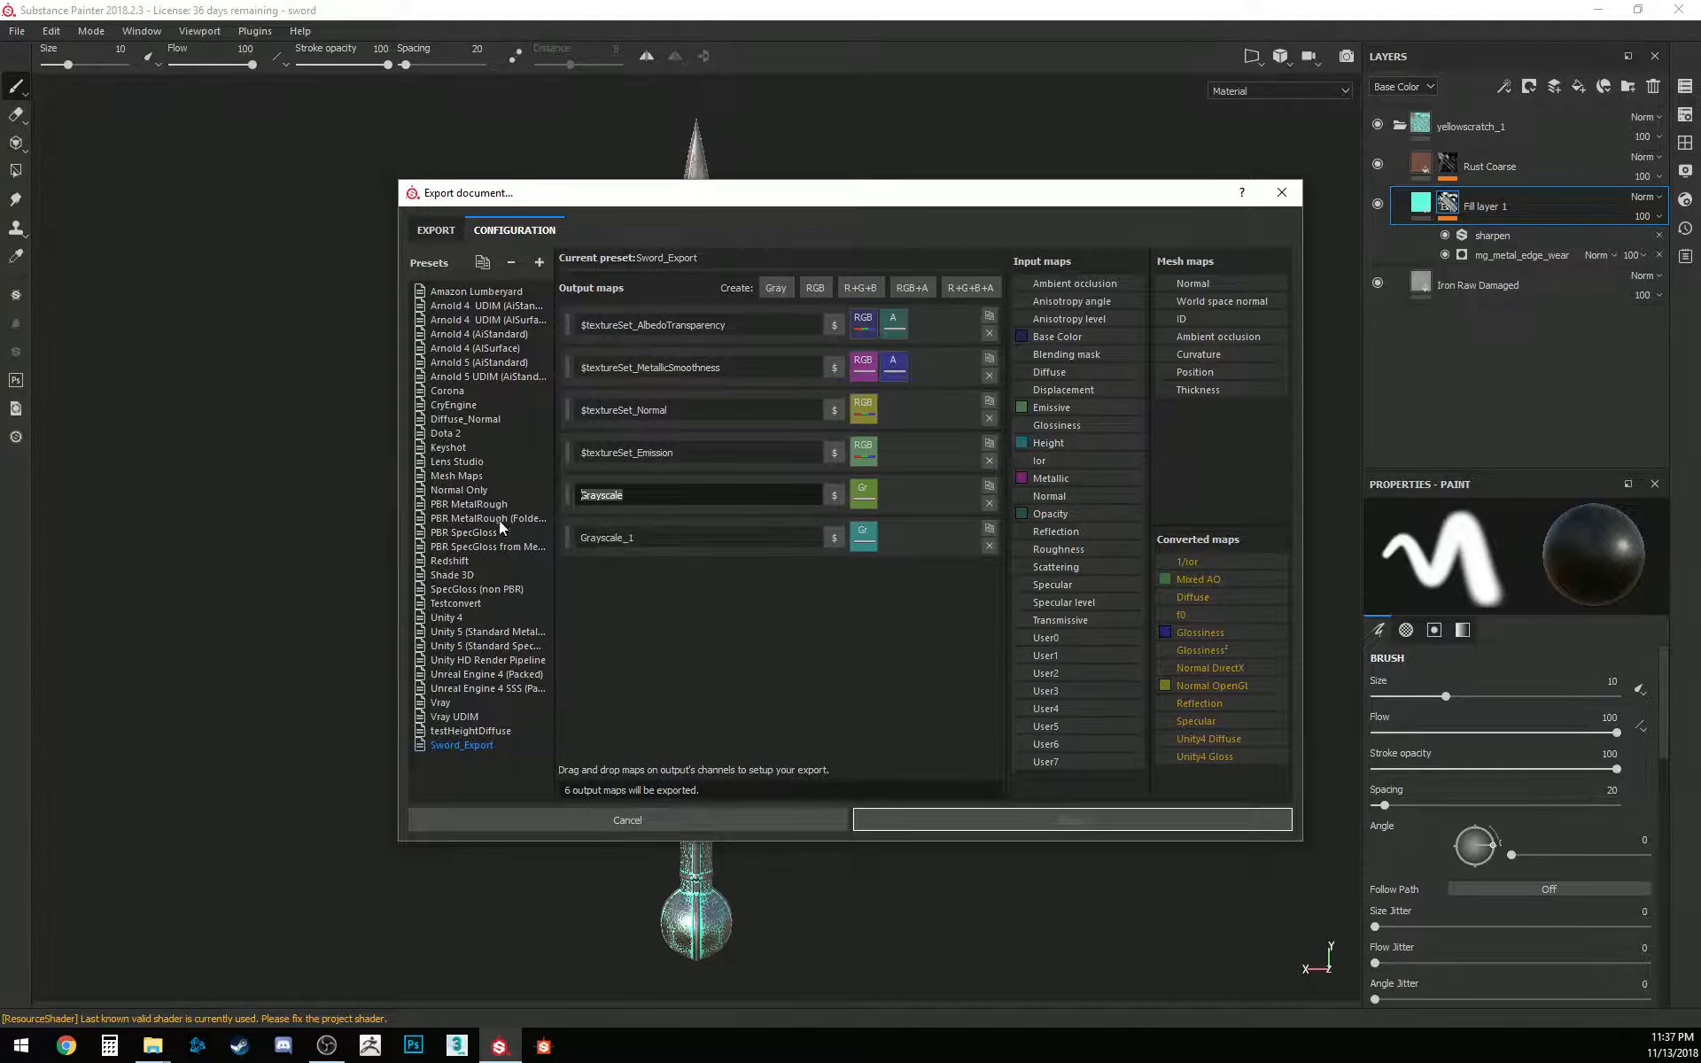
{"action": "key", "text": "ctrl+v"}
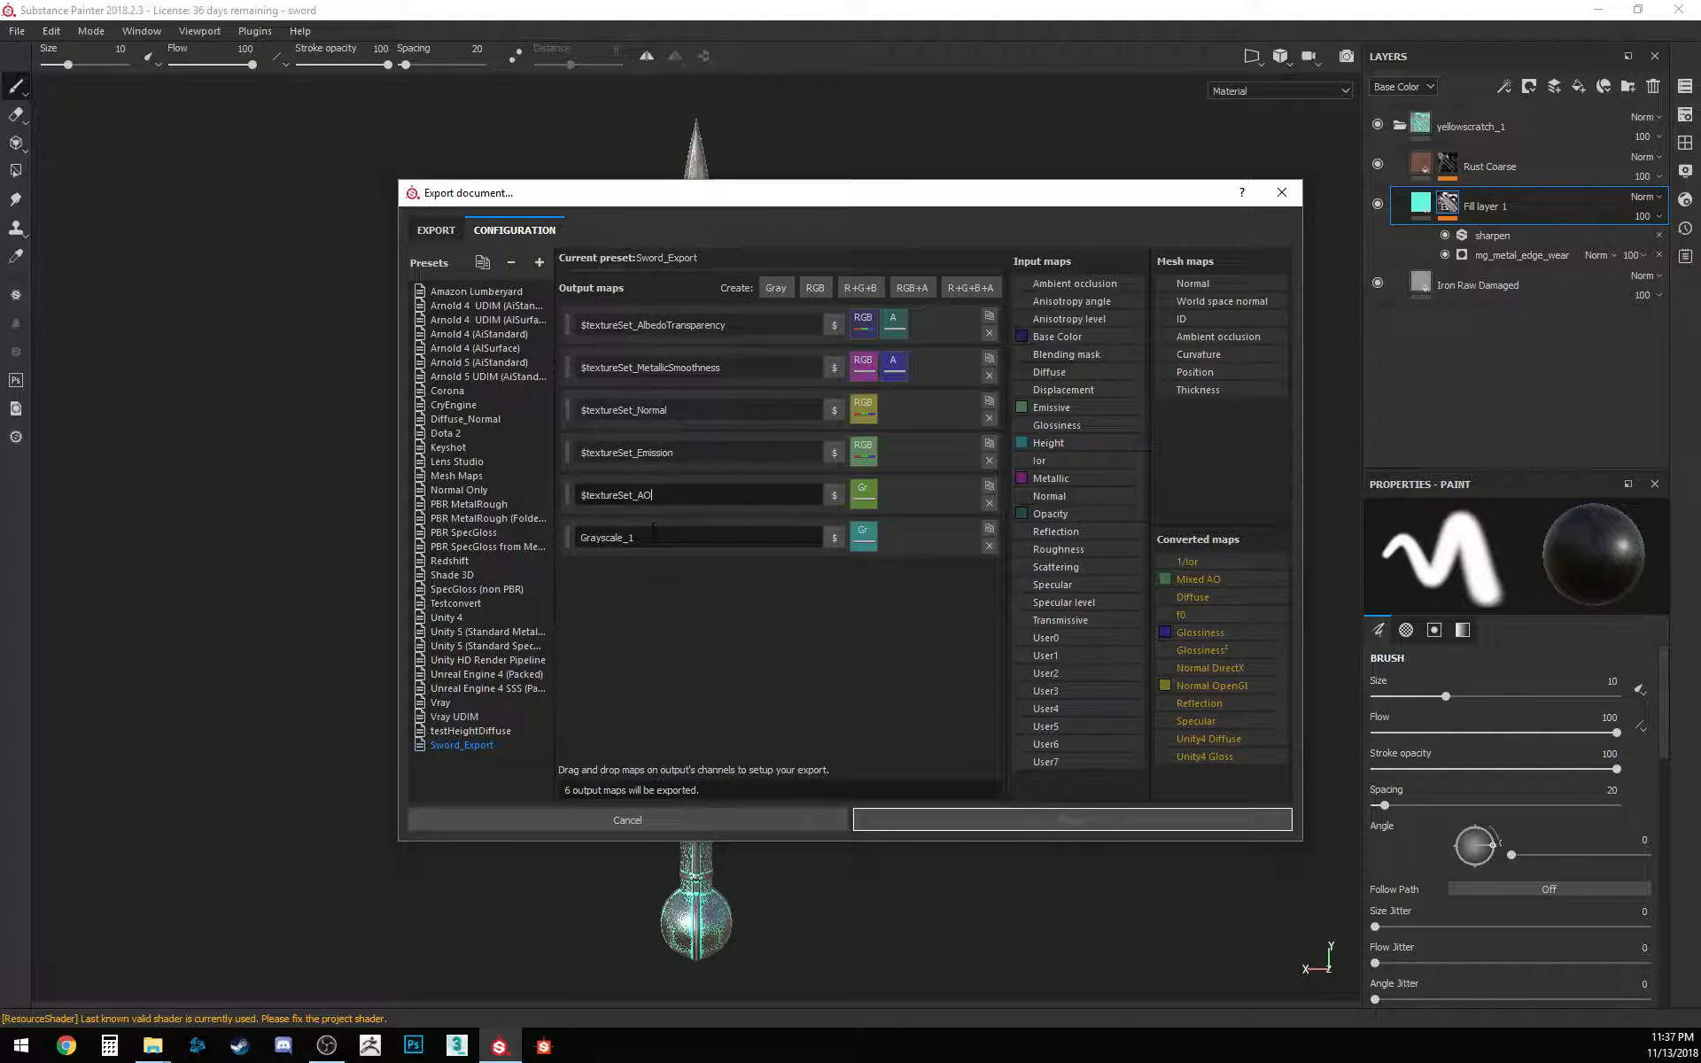
{"action": "left_click_drag", "start_coordinate": [648, 538], "coordinate": [436, 542]}
{"action": "key", "text": "ctrl+v"}
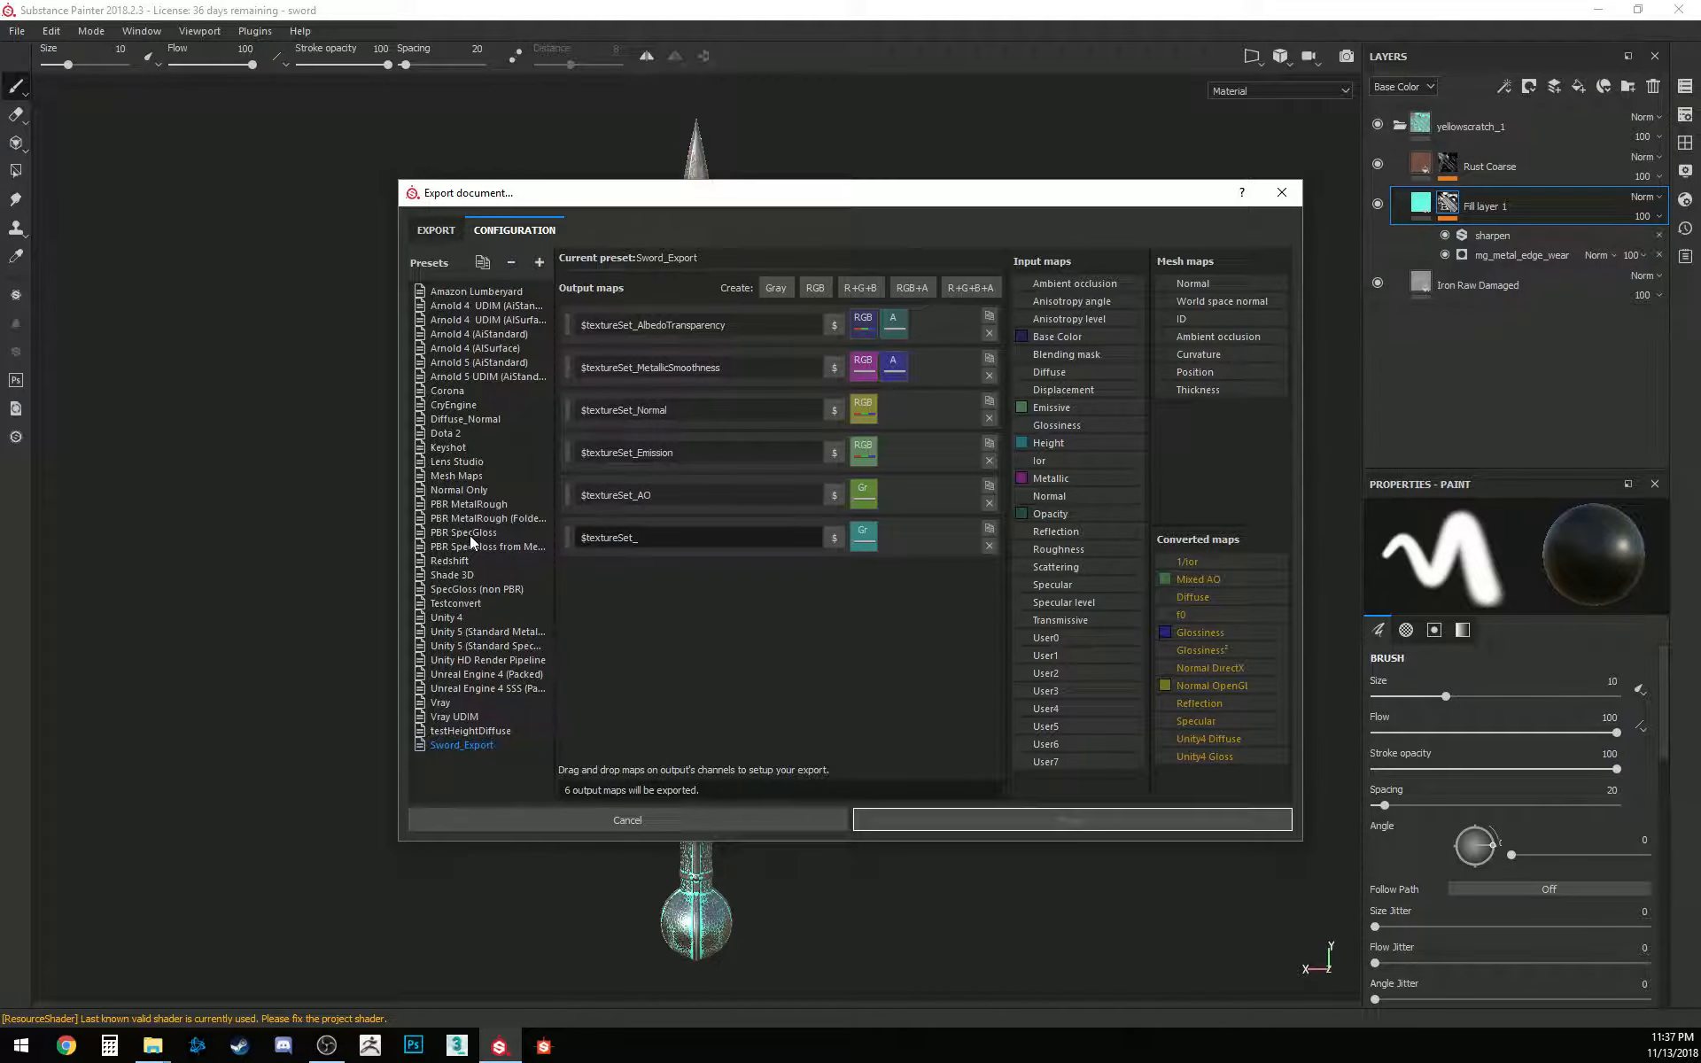
{"action": "type", "text": "Height"}
Set the export configuration for the Gladius_Petina texture set to the Sword_Export preset
{"action": "left_click", "coordinate": [440, 229]}
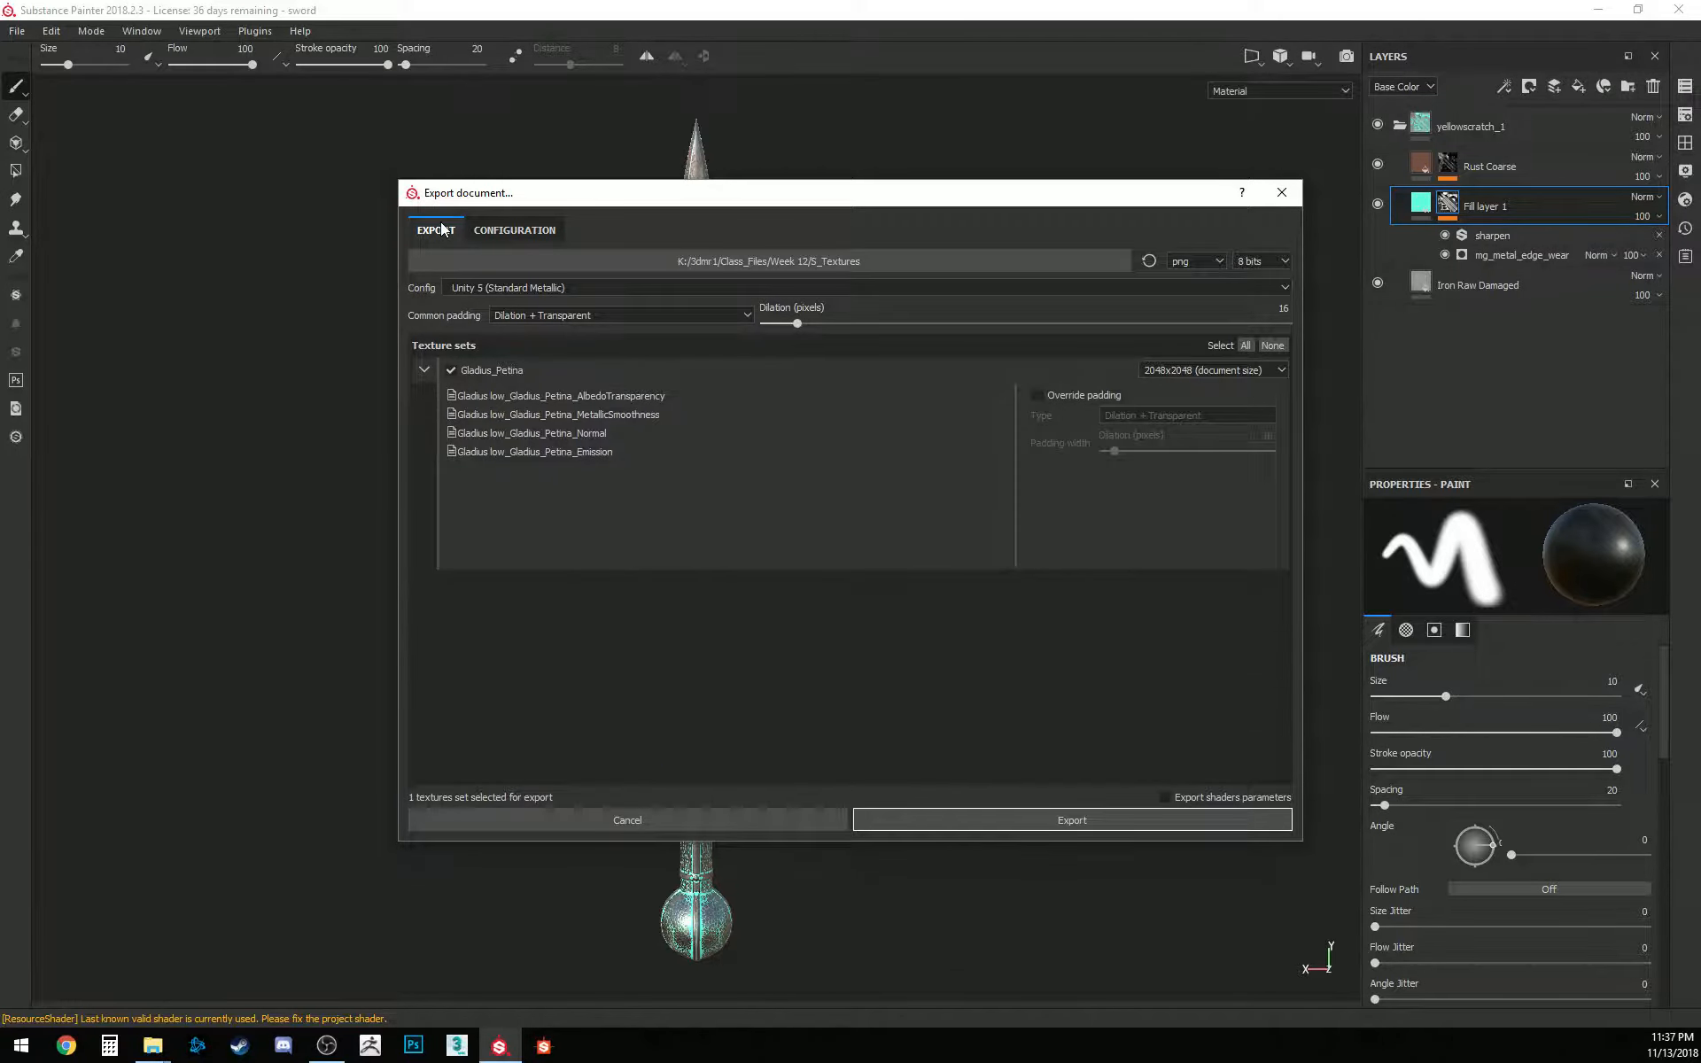
{"action": "left_click", "coordinate": [650, 289]}
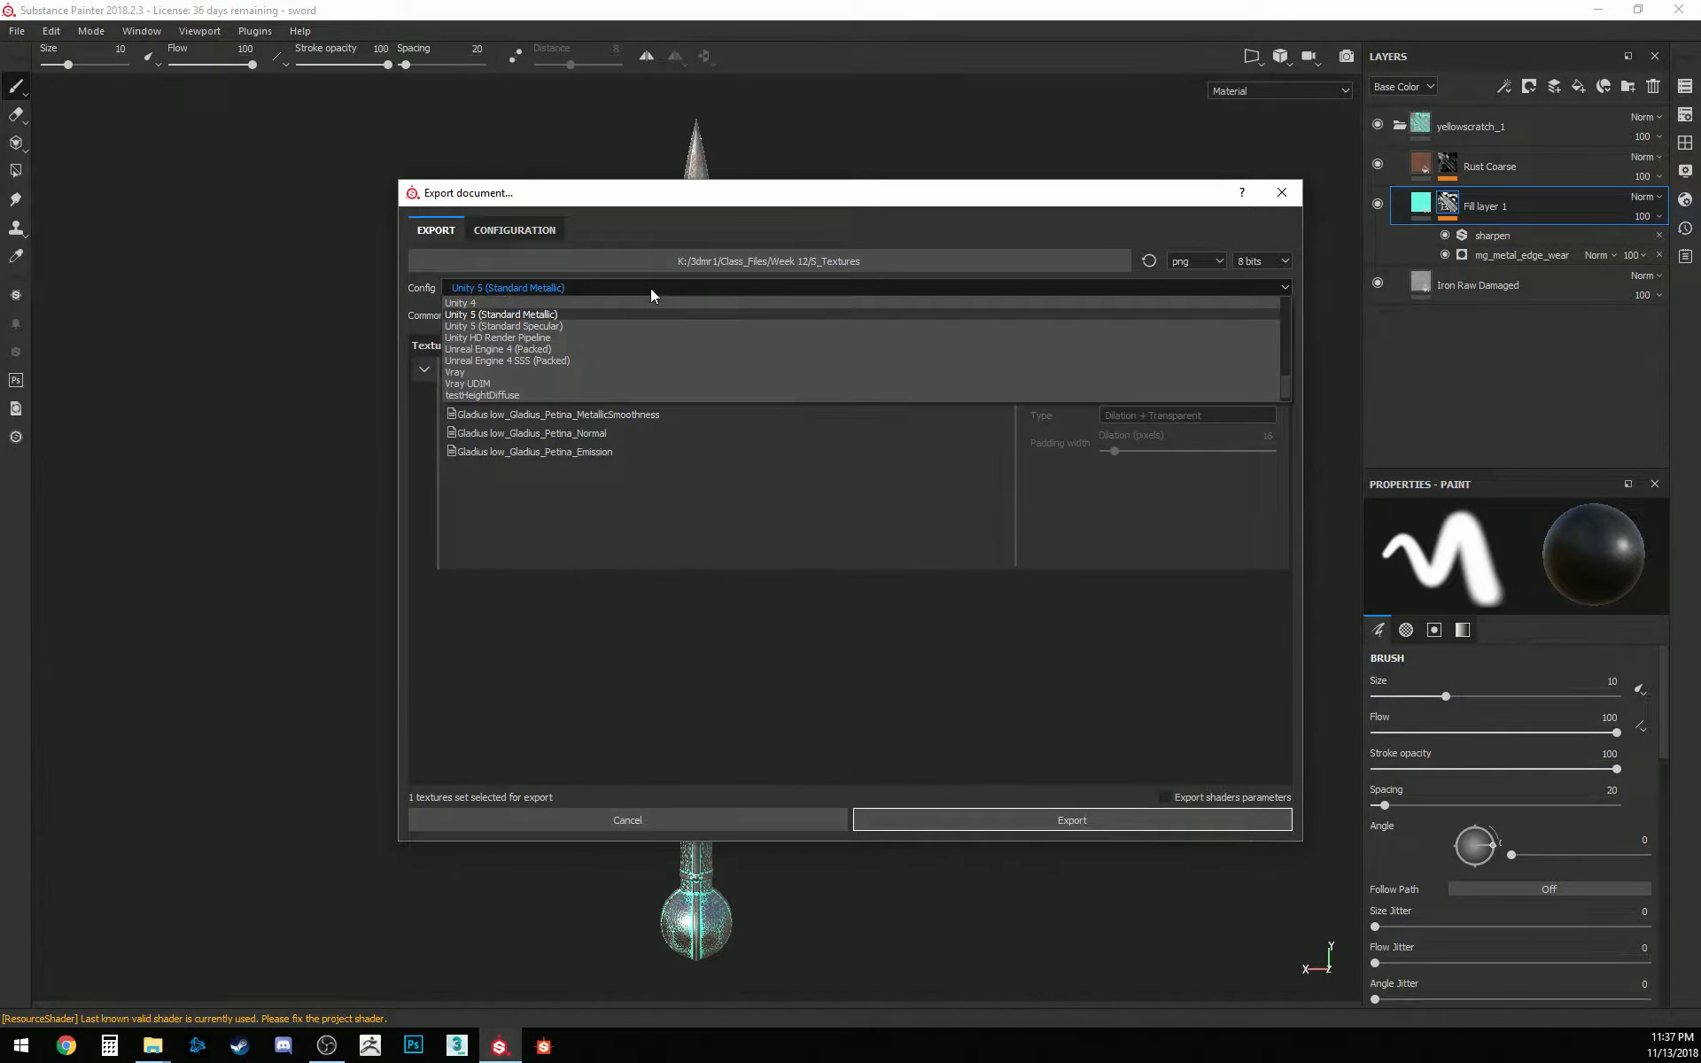
{"action": "scroll", "coordinate": [585, 353], "scroll_direction": "down", "scroll_amount": 1}
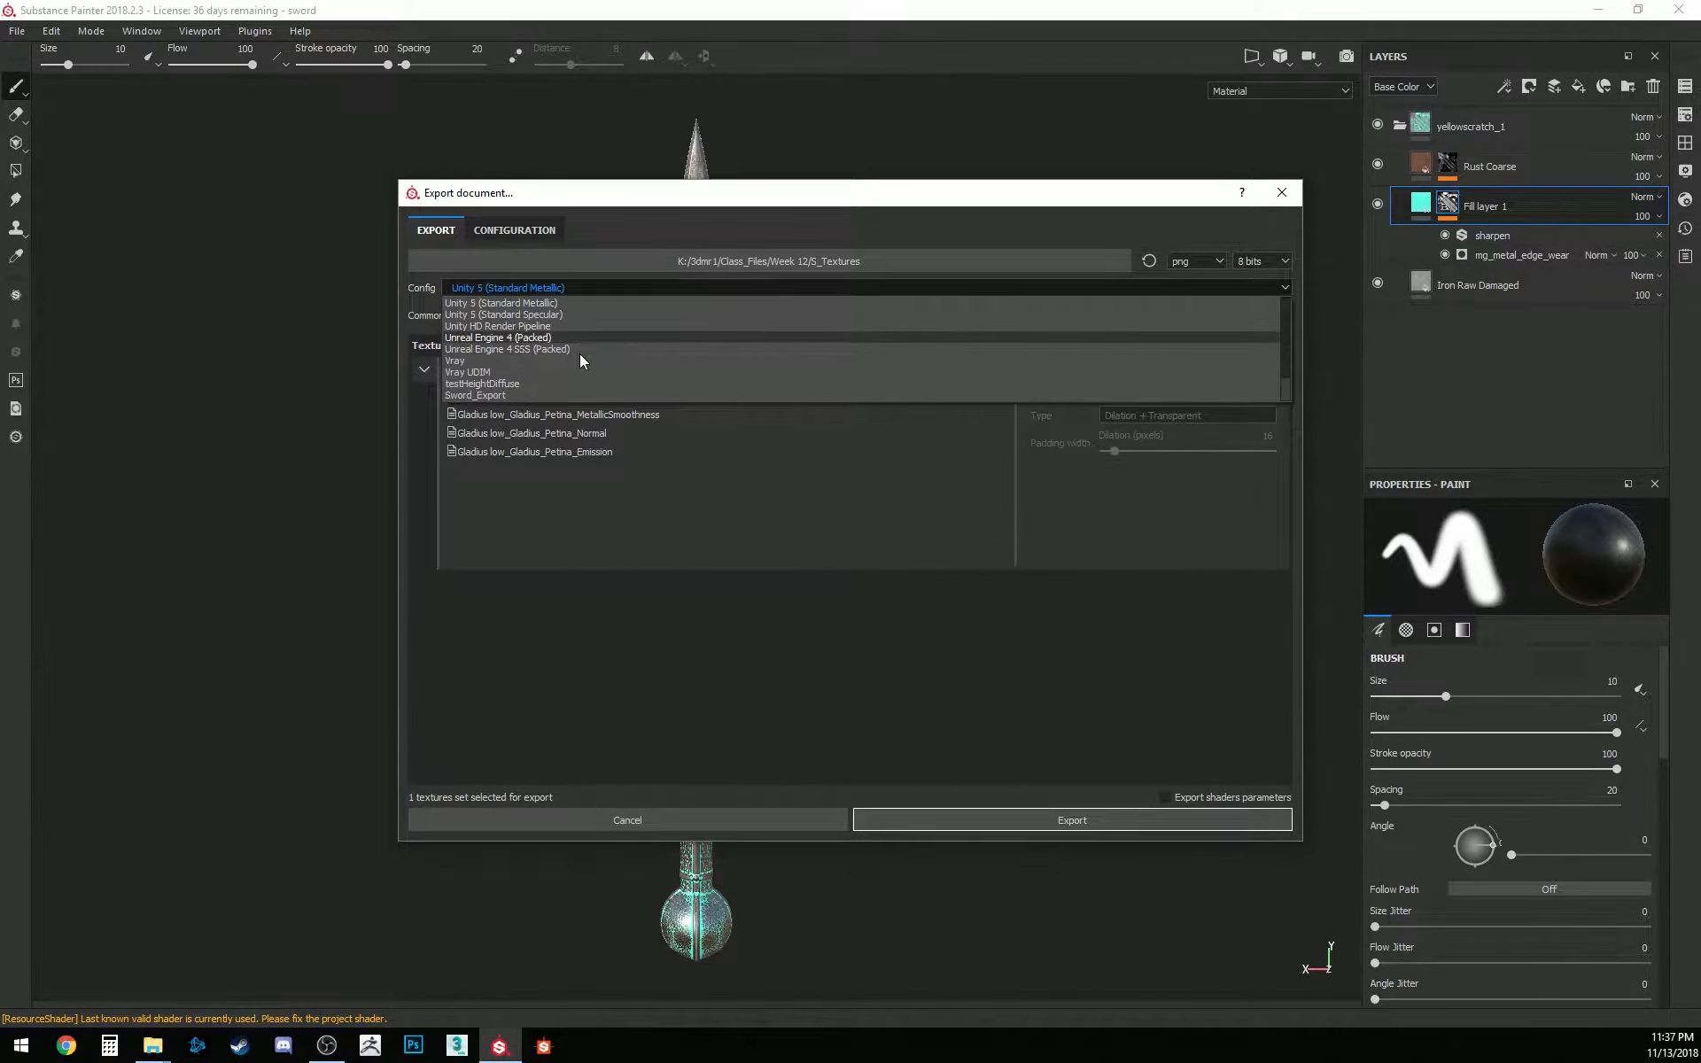
{"action": "left_click", "coordinate": [455, 397]}
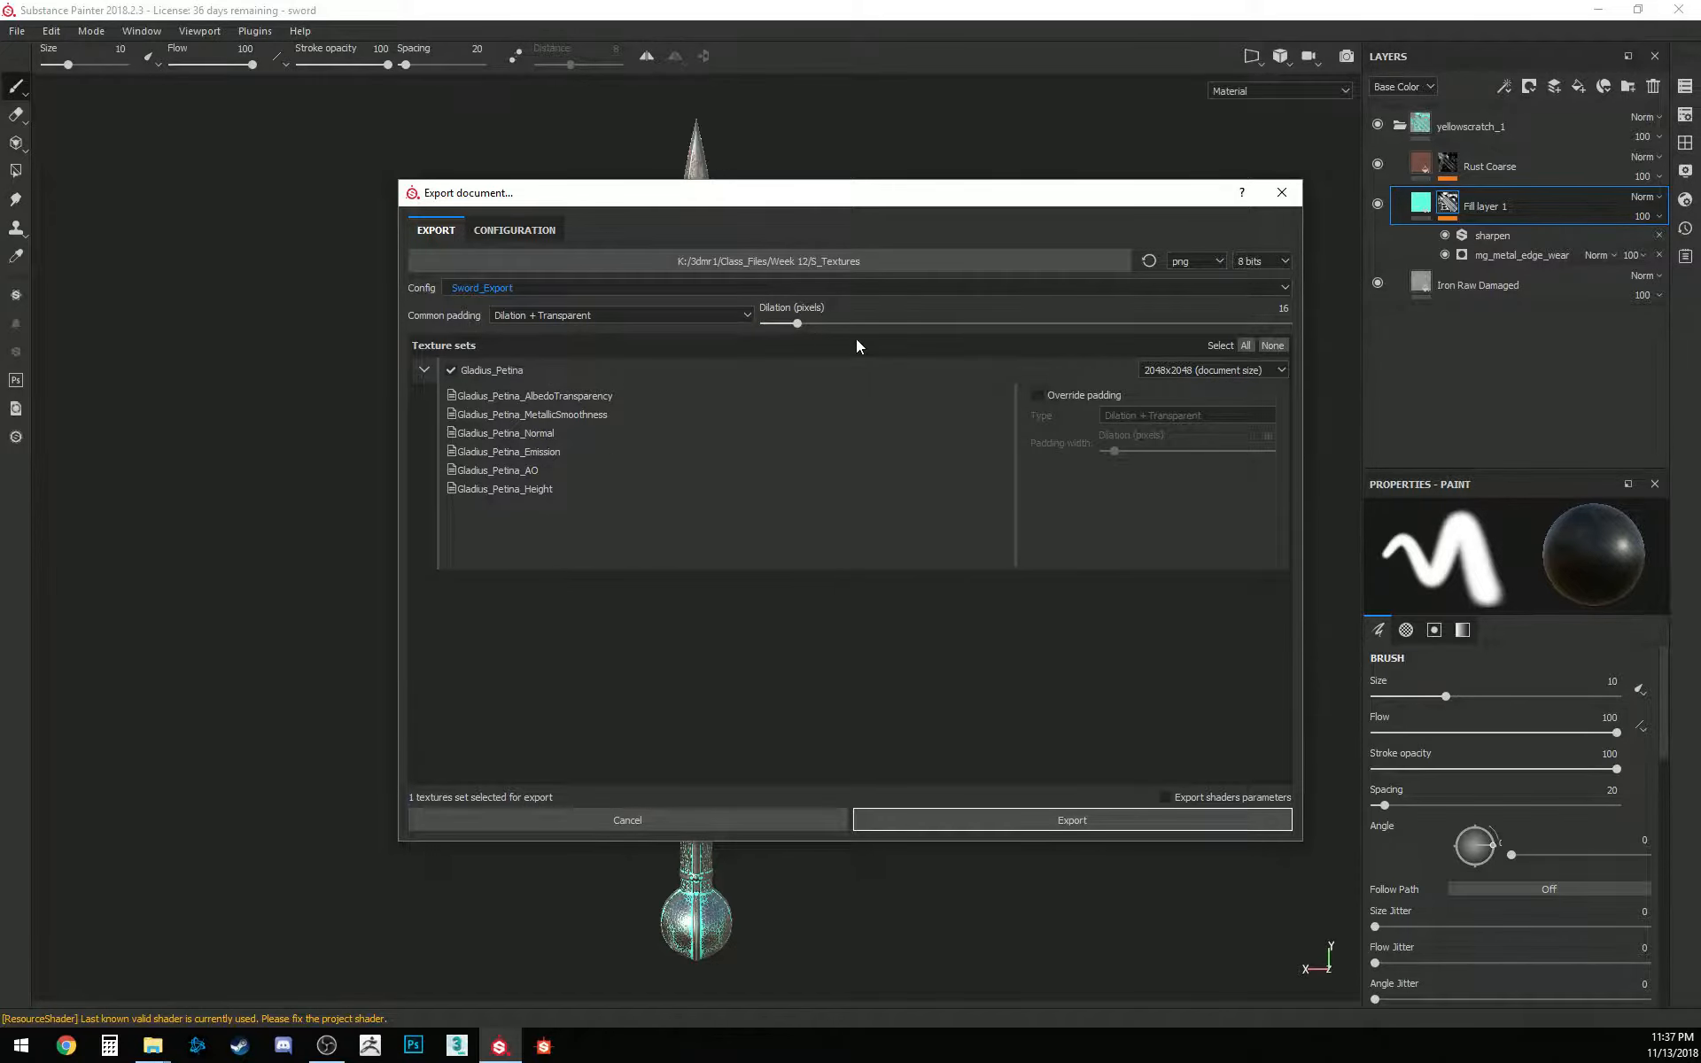
Set the export file format to targa and export the texture set
{"action": "left_click", "coordinate": [1220, 257]}
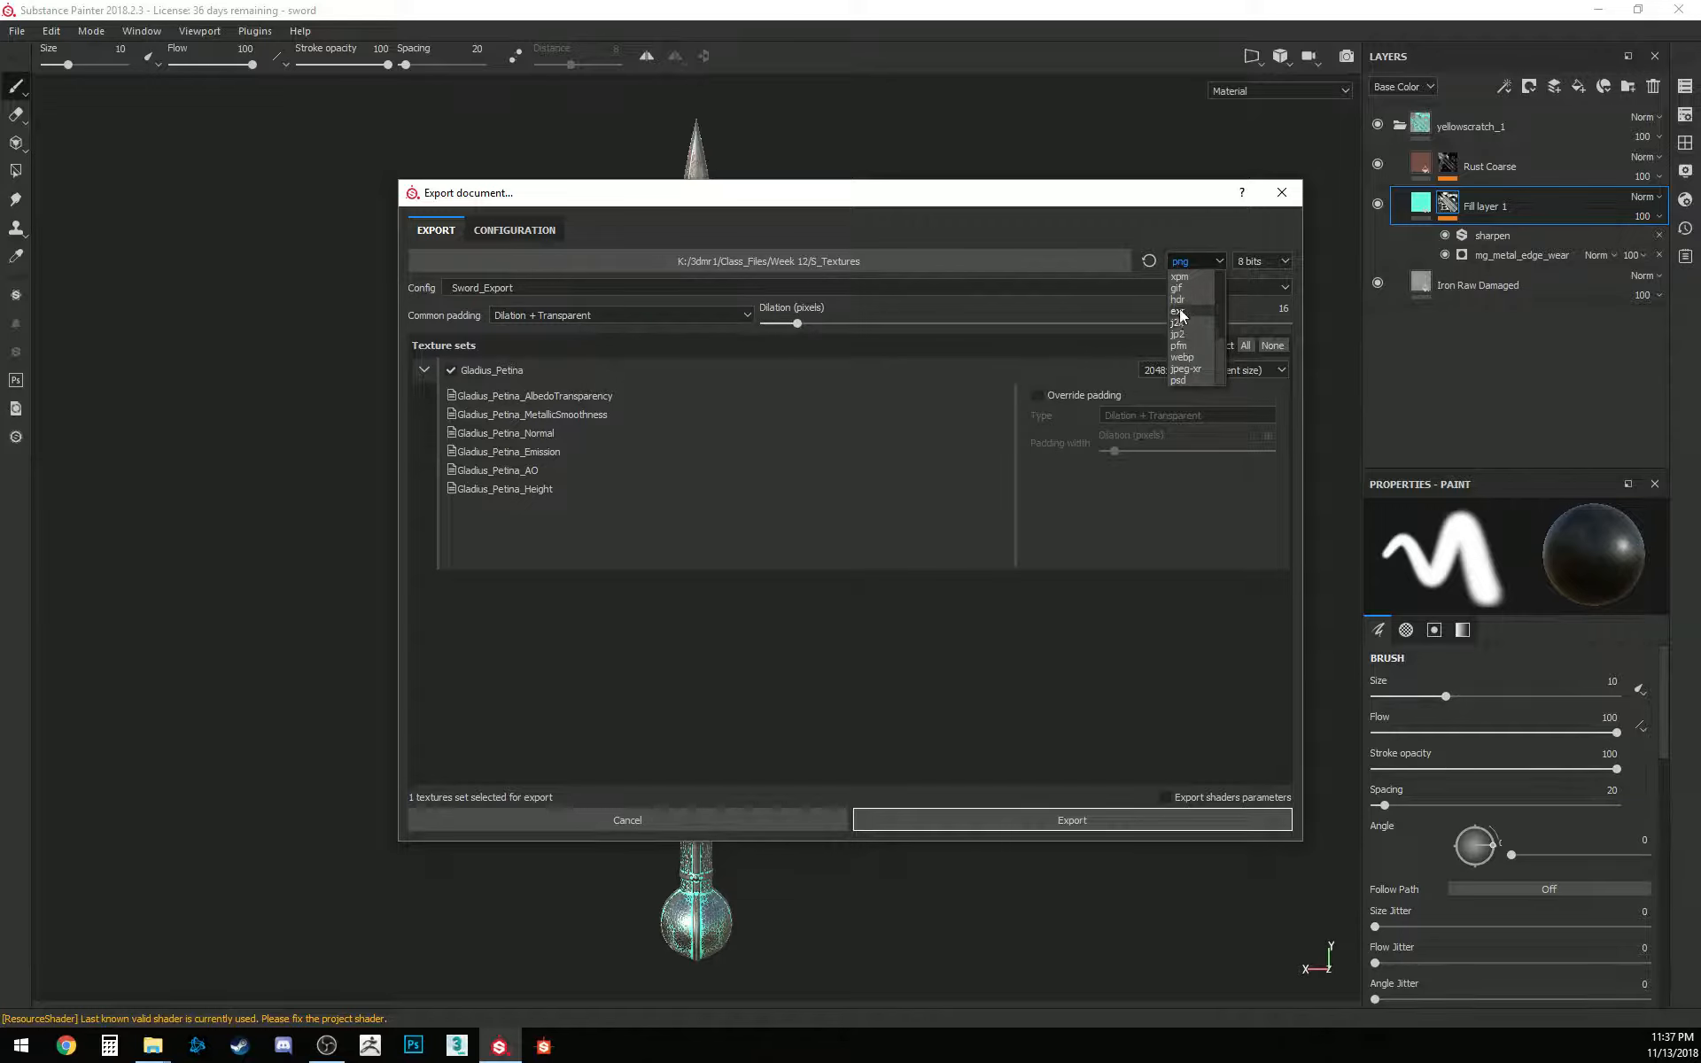
{"action": "scroll", "coordinate": [1182, 312], "scroll_direction": "up", "scroll_amount": 1}
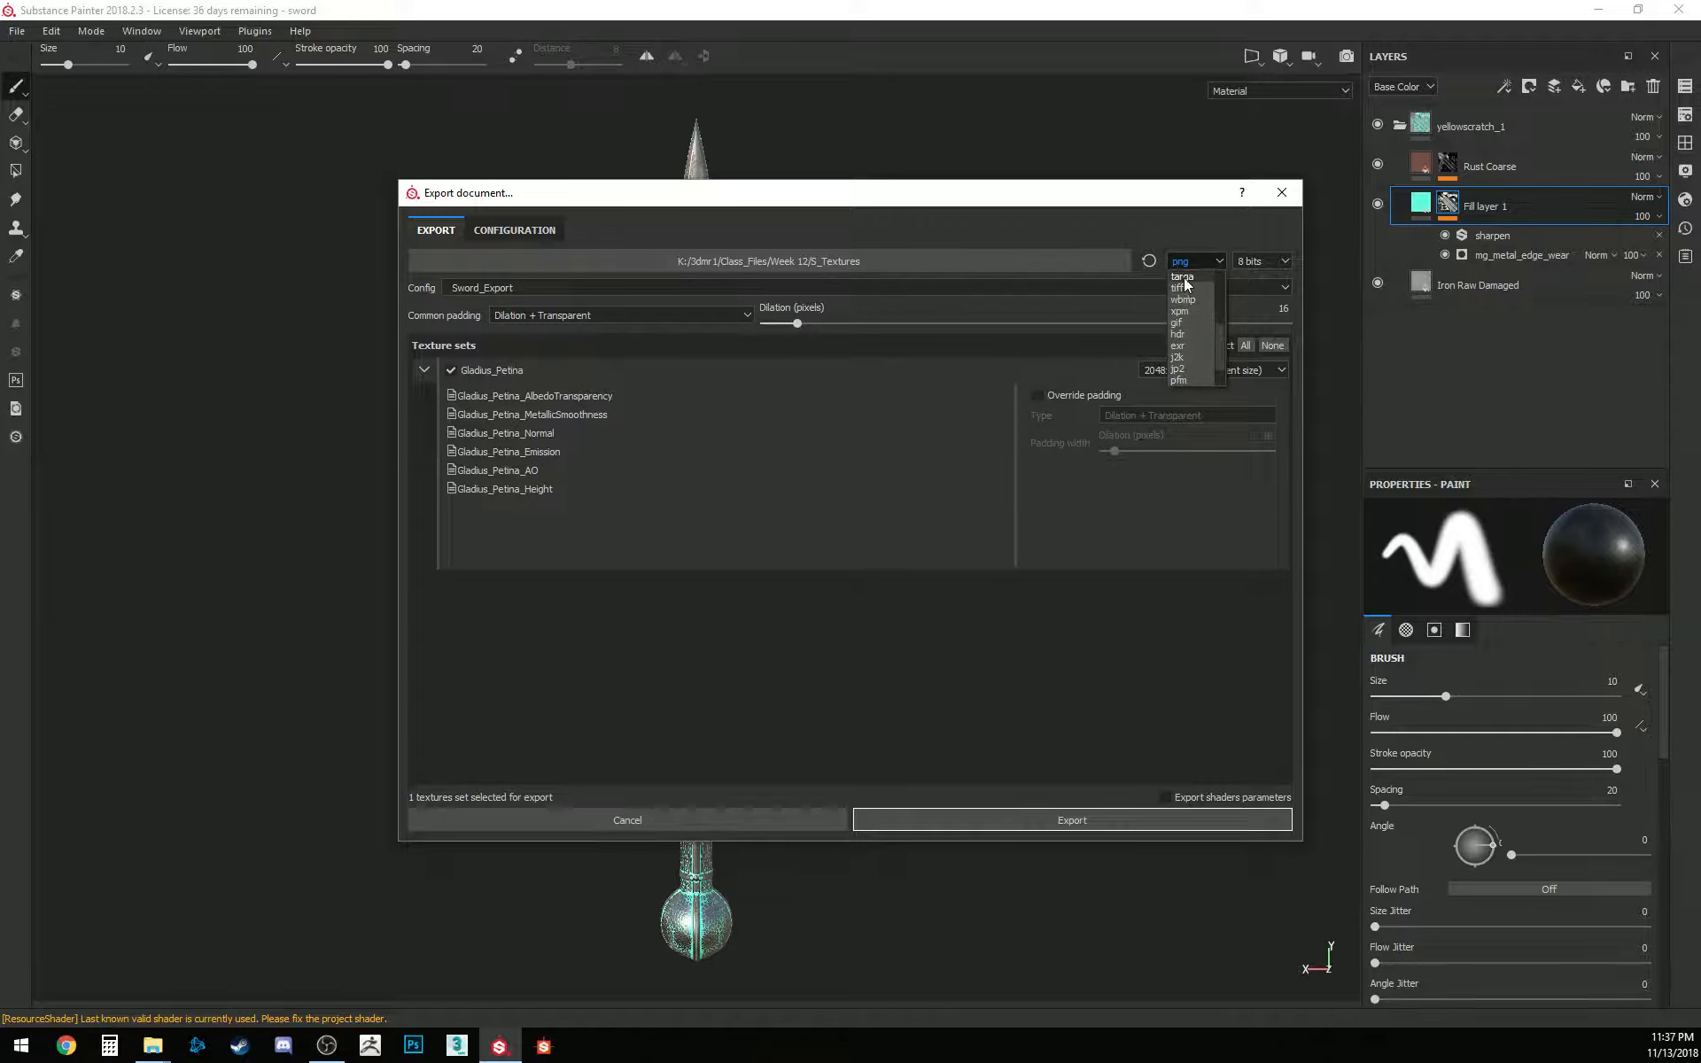
{"action": "left_click", "coordinate": [1182, 276]}
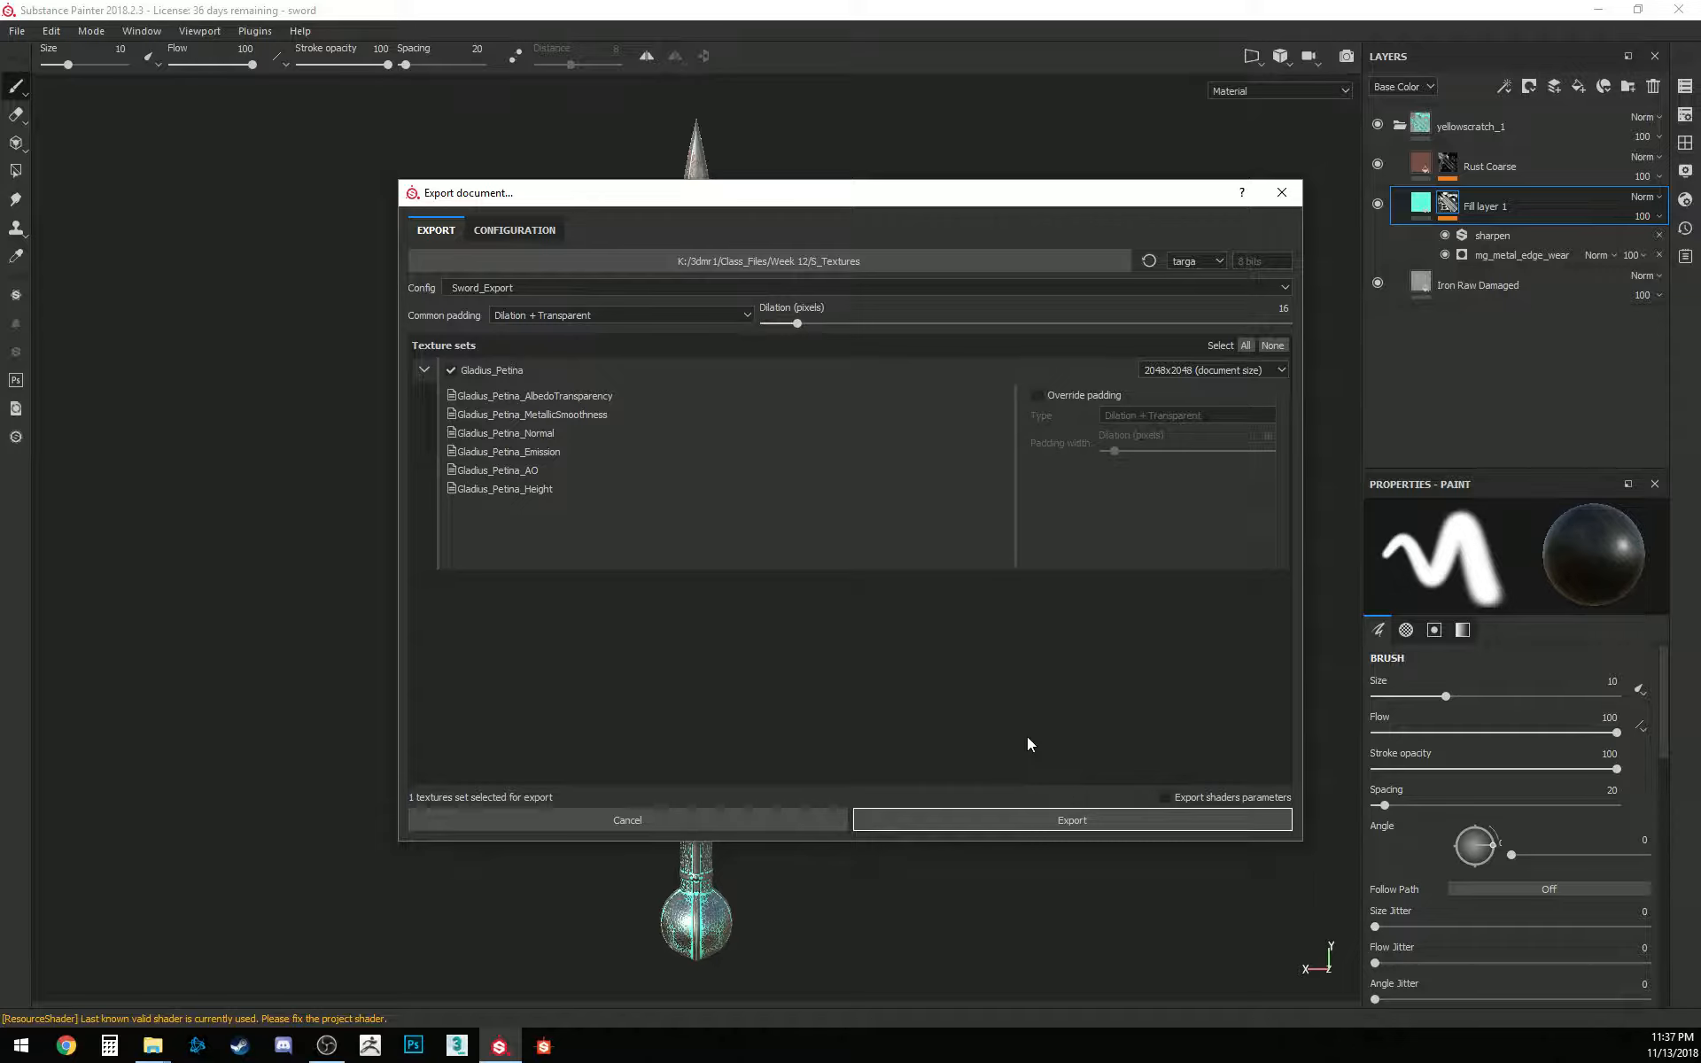
{"action": "left_click", "coordinate": [1072, 819]}
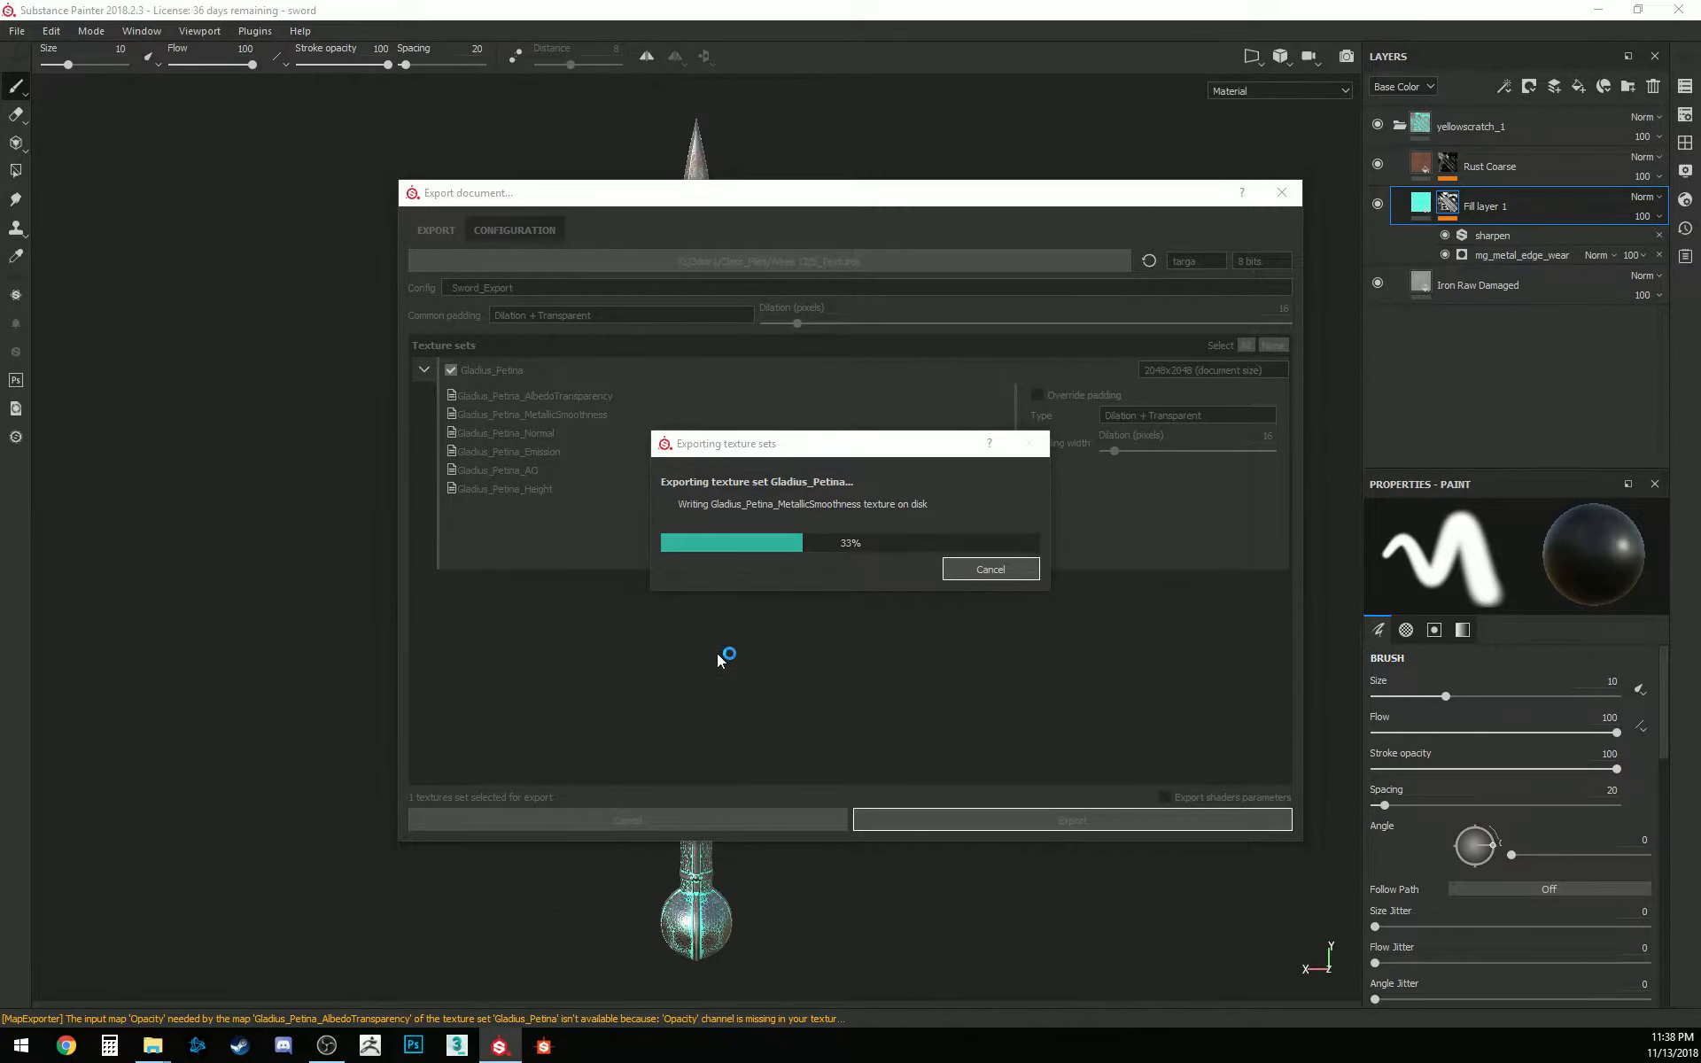
{"action": "left_click", "coordinate": [502, 193]}
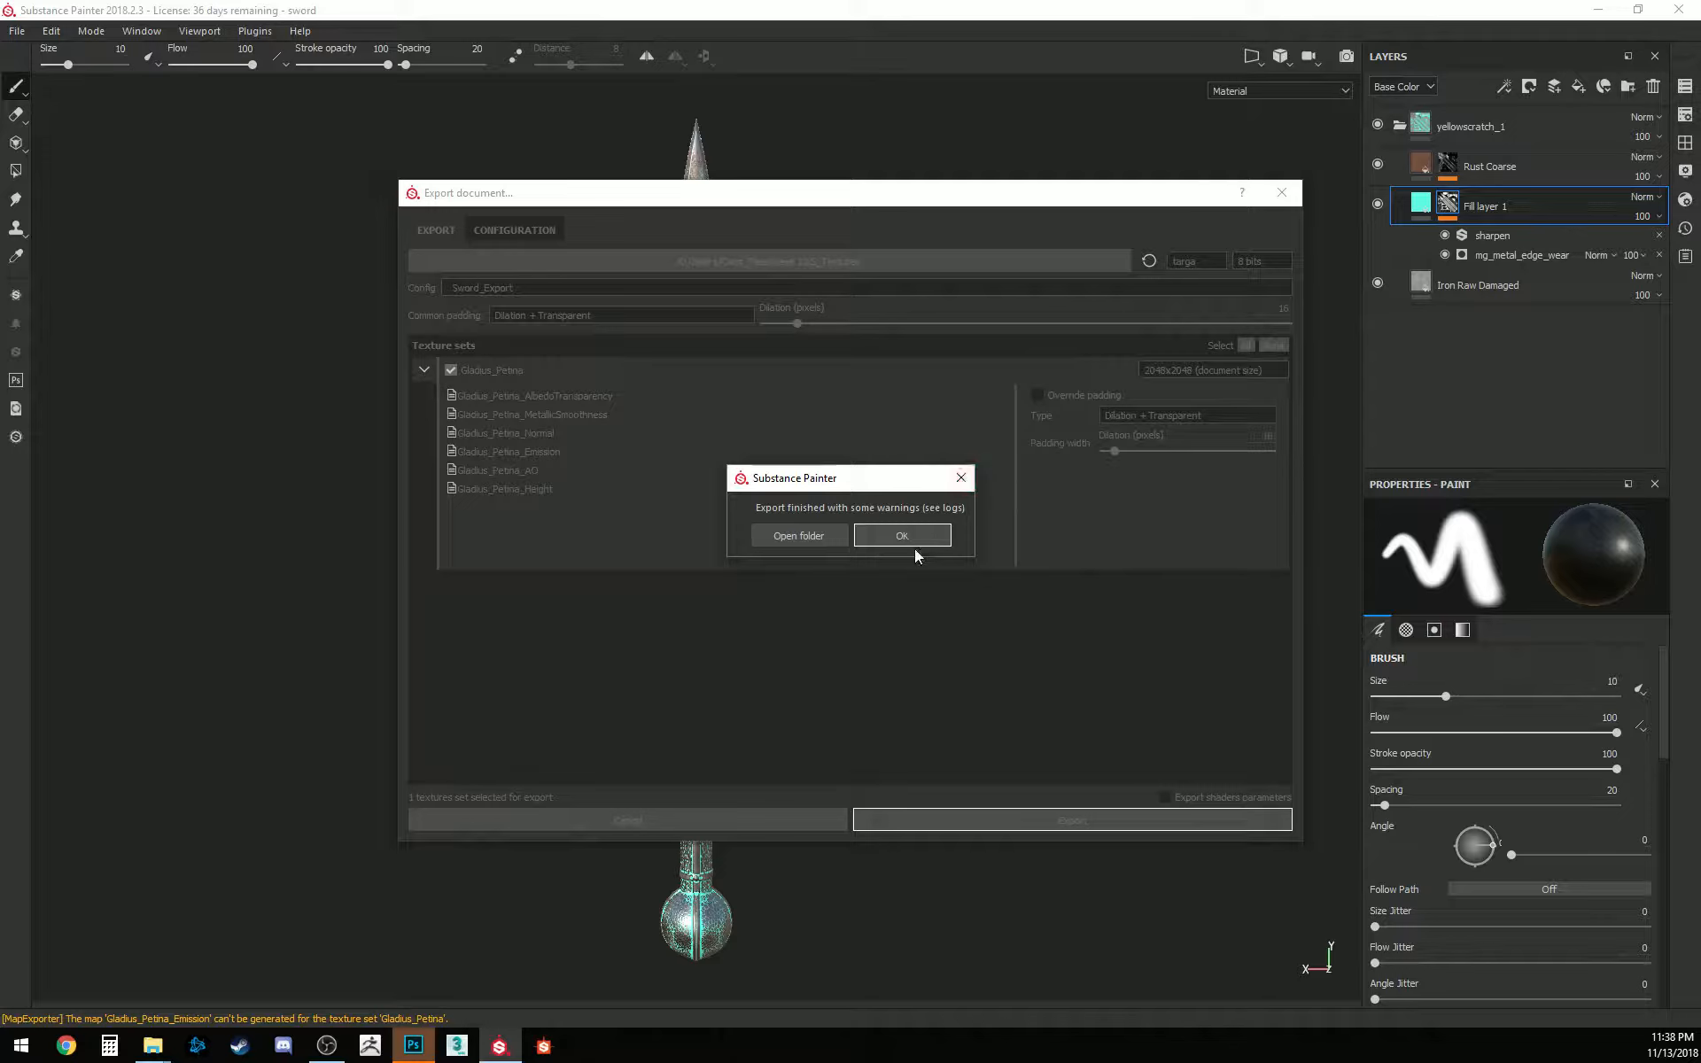
Open the S_Textures export folder and load the exported Gladius_Petina TGA files into Photoshop
{"action": "left_click", "coordinate": [830, 543]}
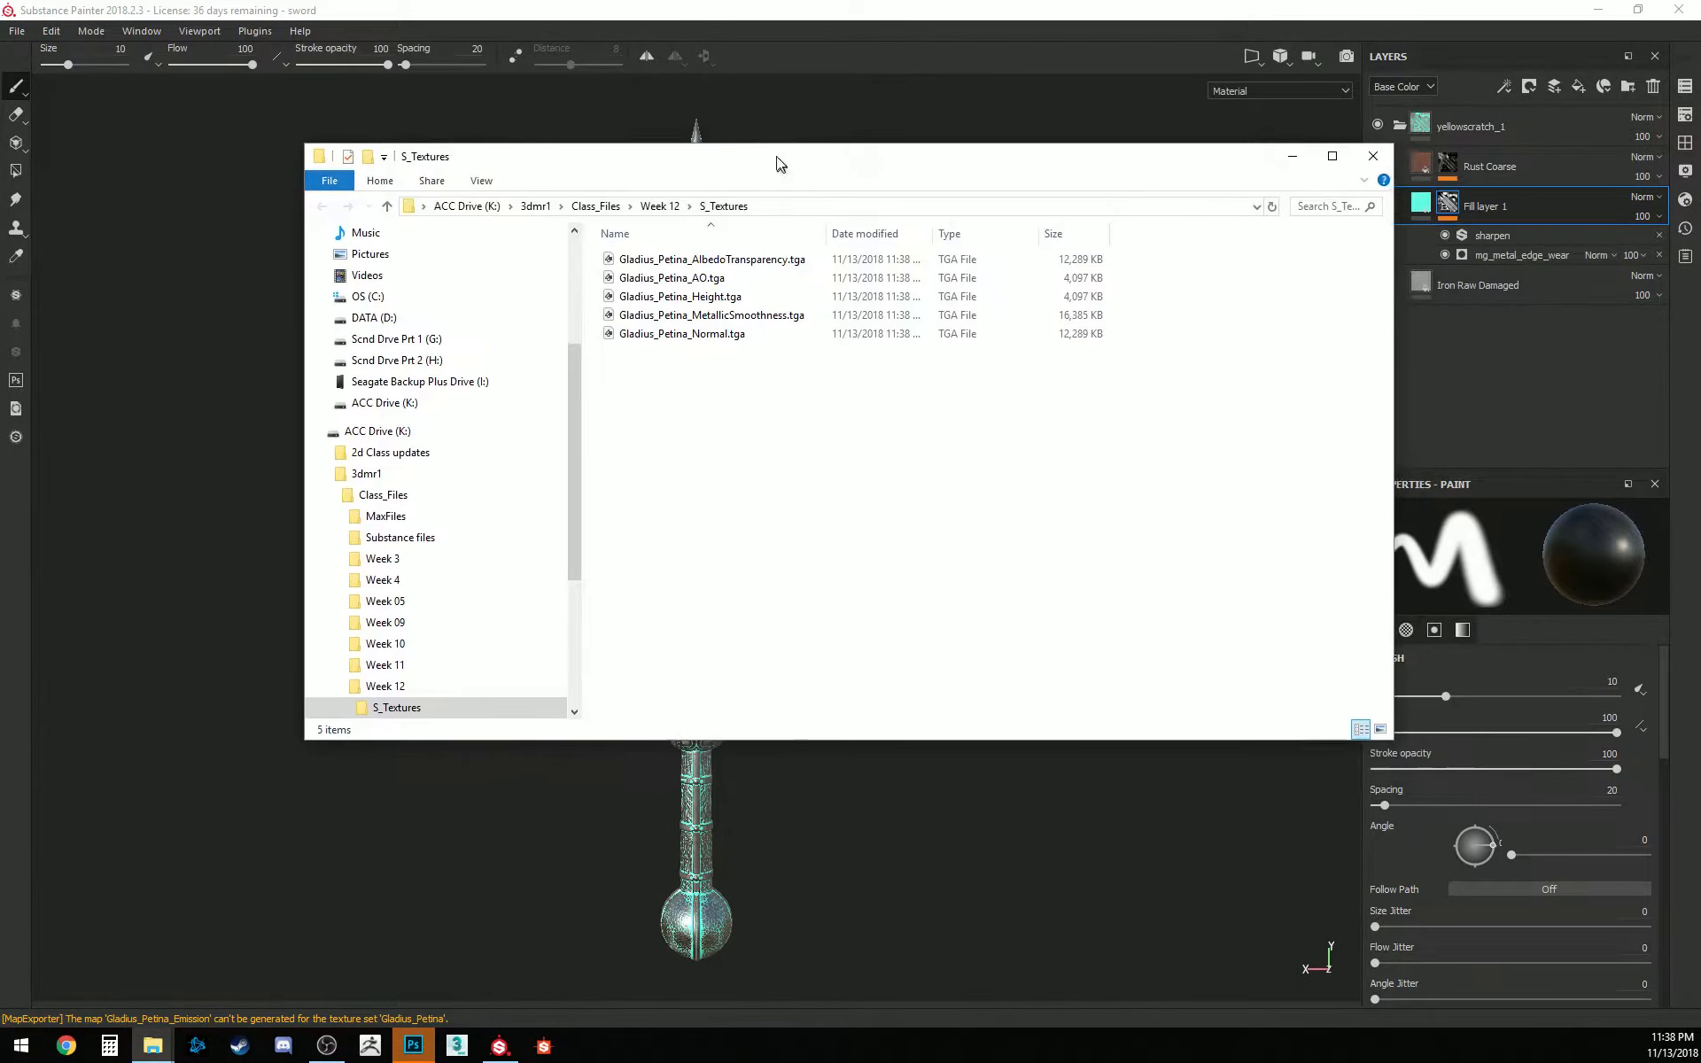
{"action": "left_click", "coordinate": [405, 1046]}
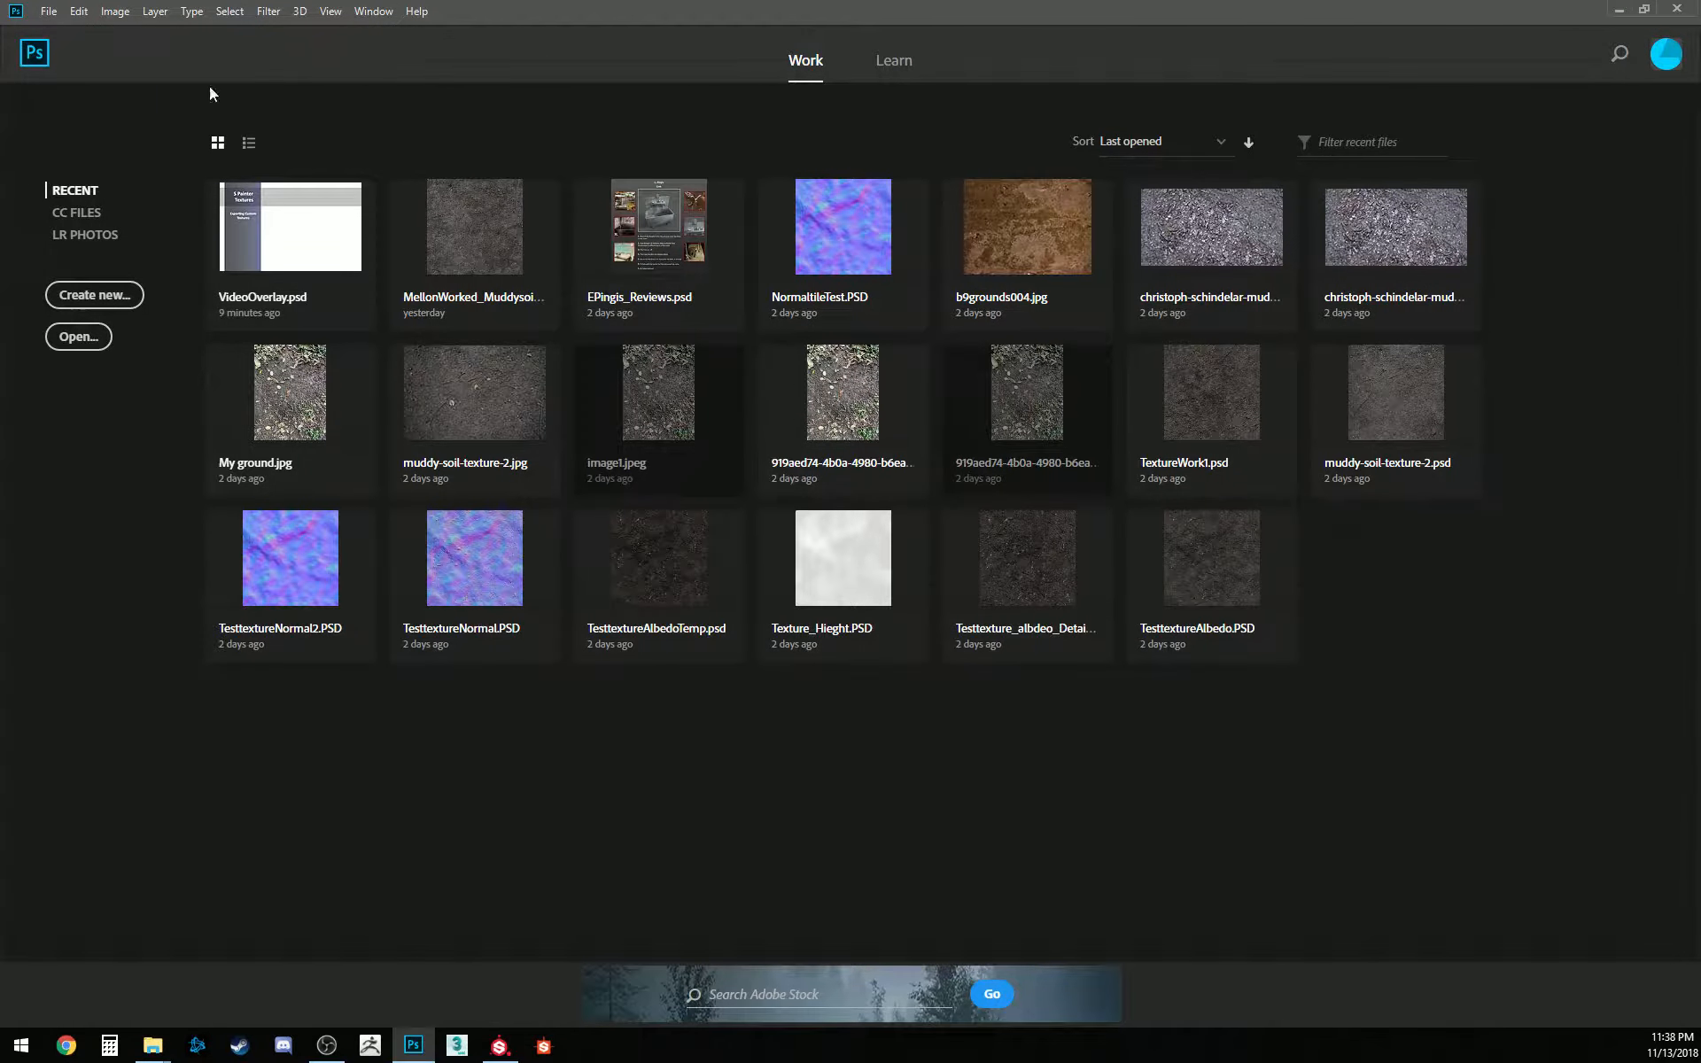
{"action": "mouse_move", "coordinate": [153, 1046]}
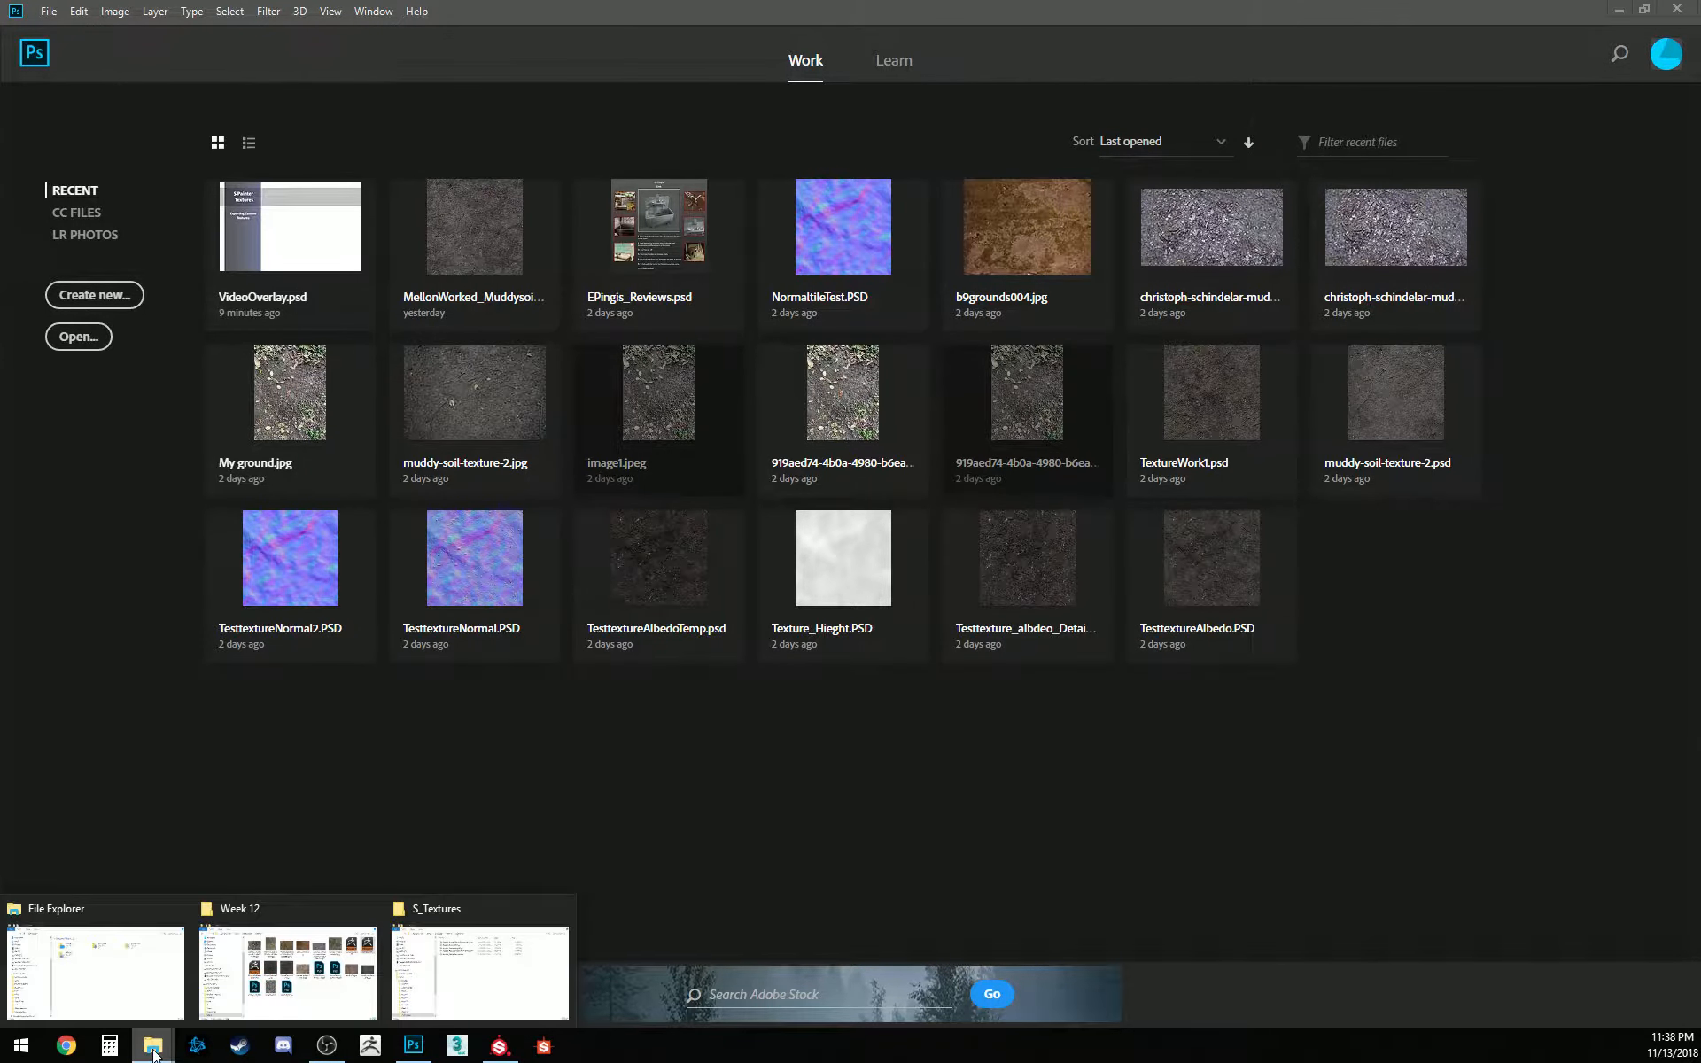
{"action": "left_click", "coordinate": [481, 966]}
{"action": "left_click_drag", "start_coordinate": [760, 408], "coordinate": [1442, 868]}
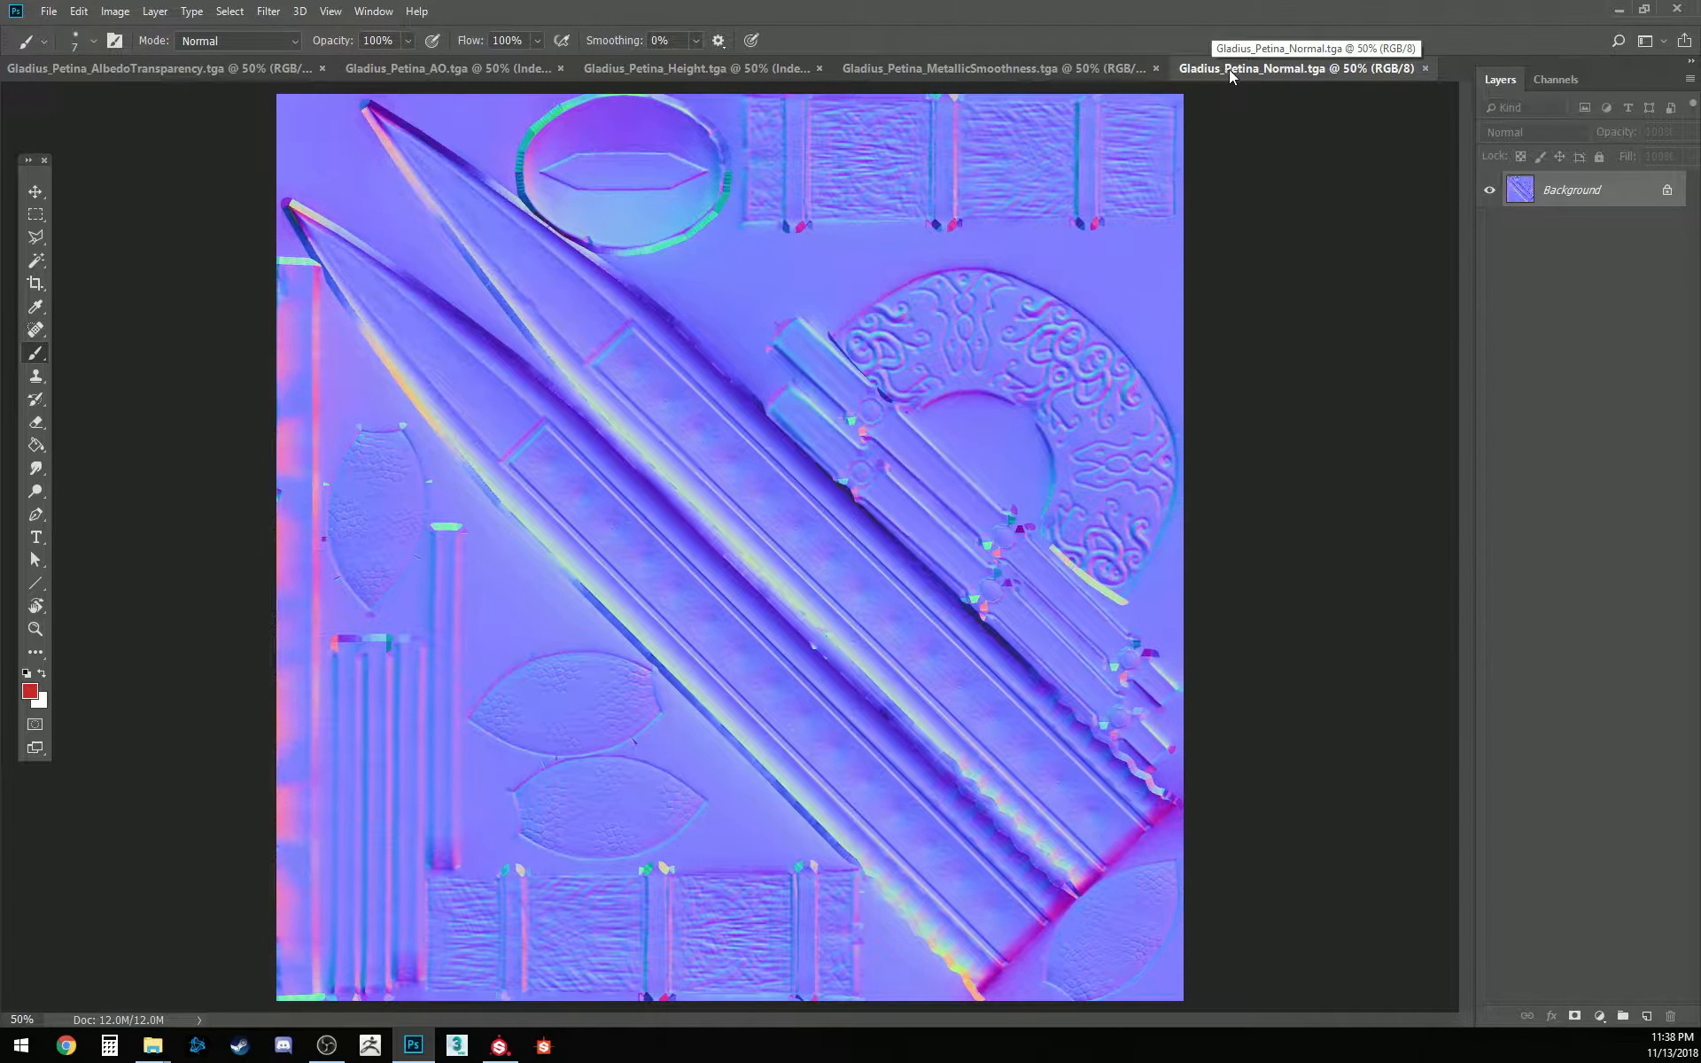
Examine the exported AlbedoTransparency, AO, Height, MetallicSmoothness and Normal textures one by one
{"action": "left_click", "coordinate": [76, 68]}
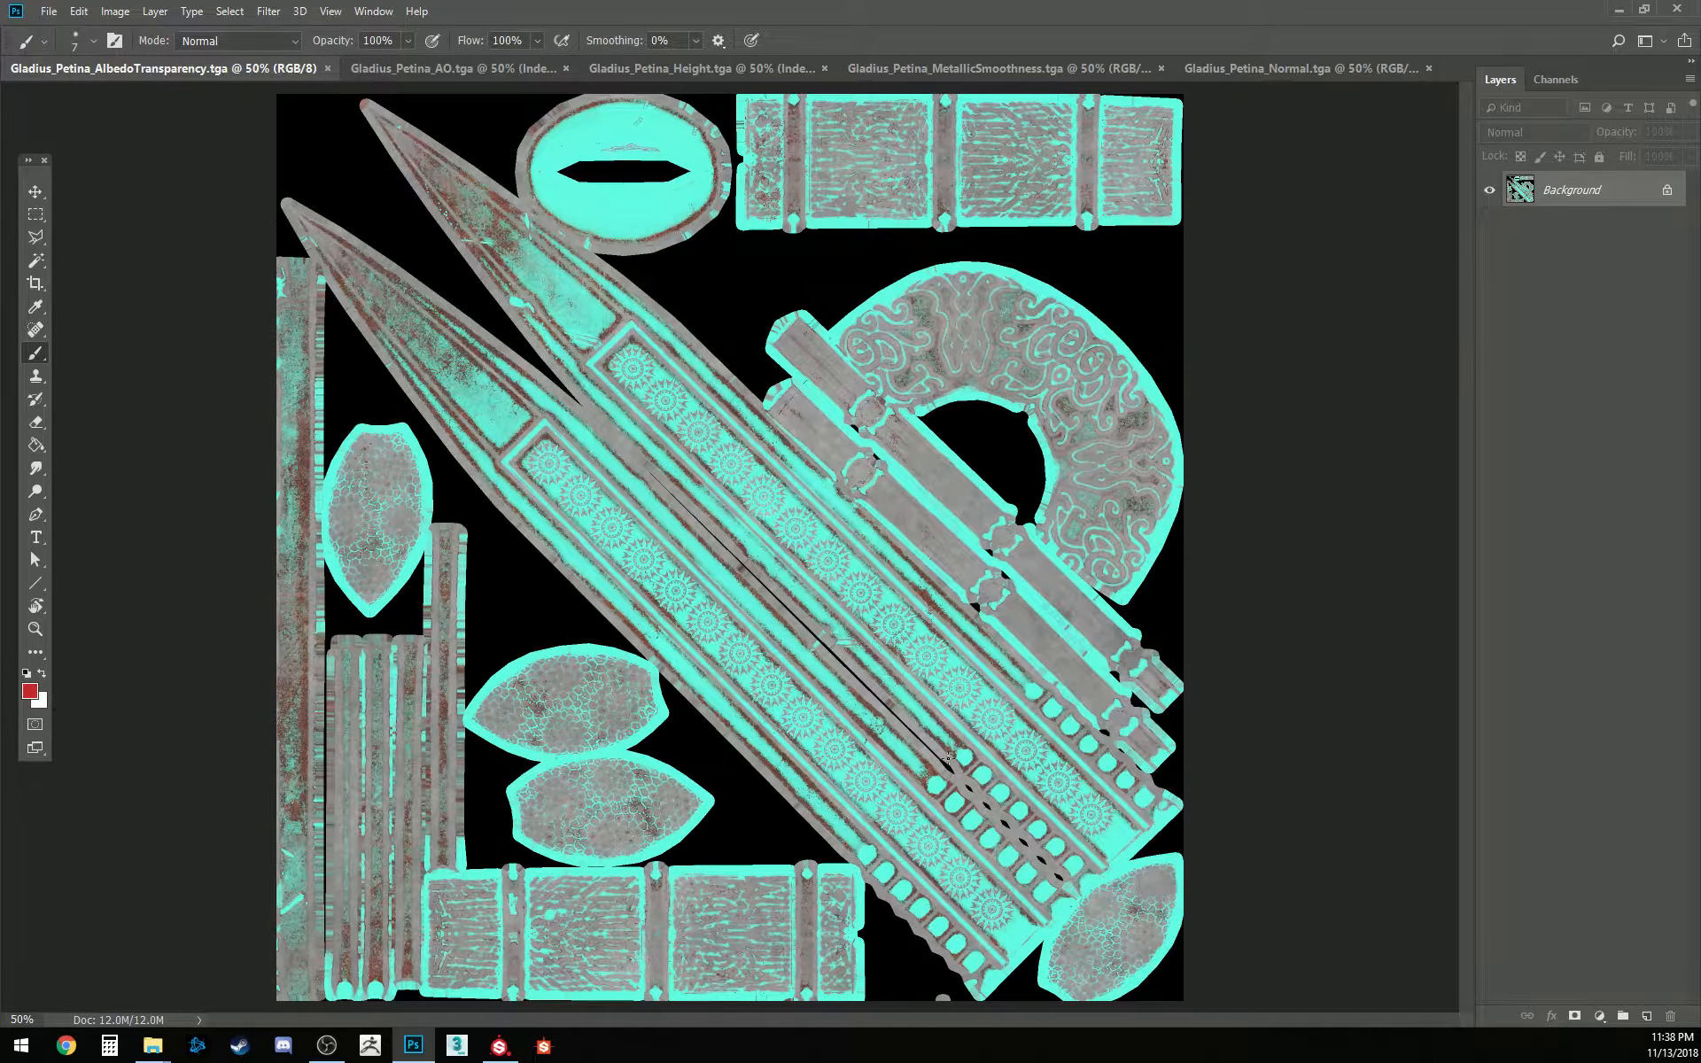
{"action": "left_click", "coordinate": [446, 67]}
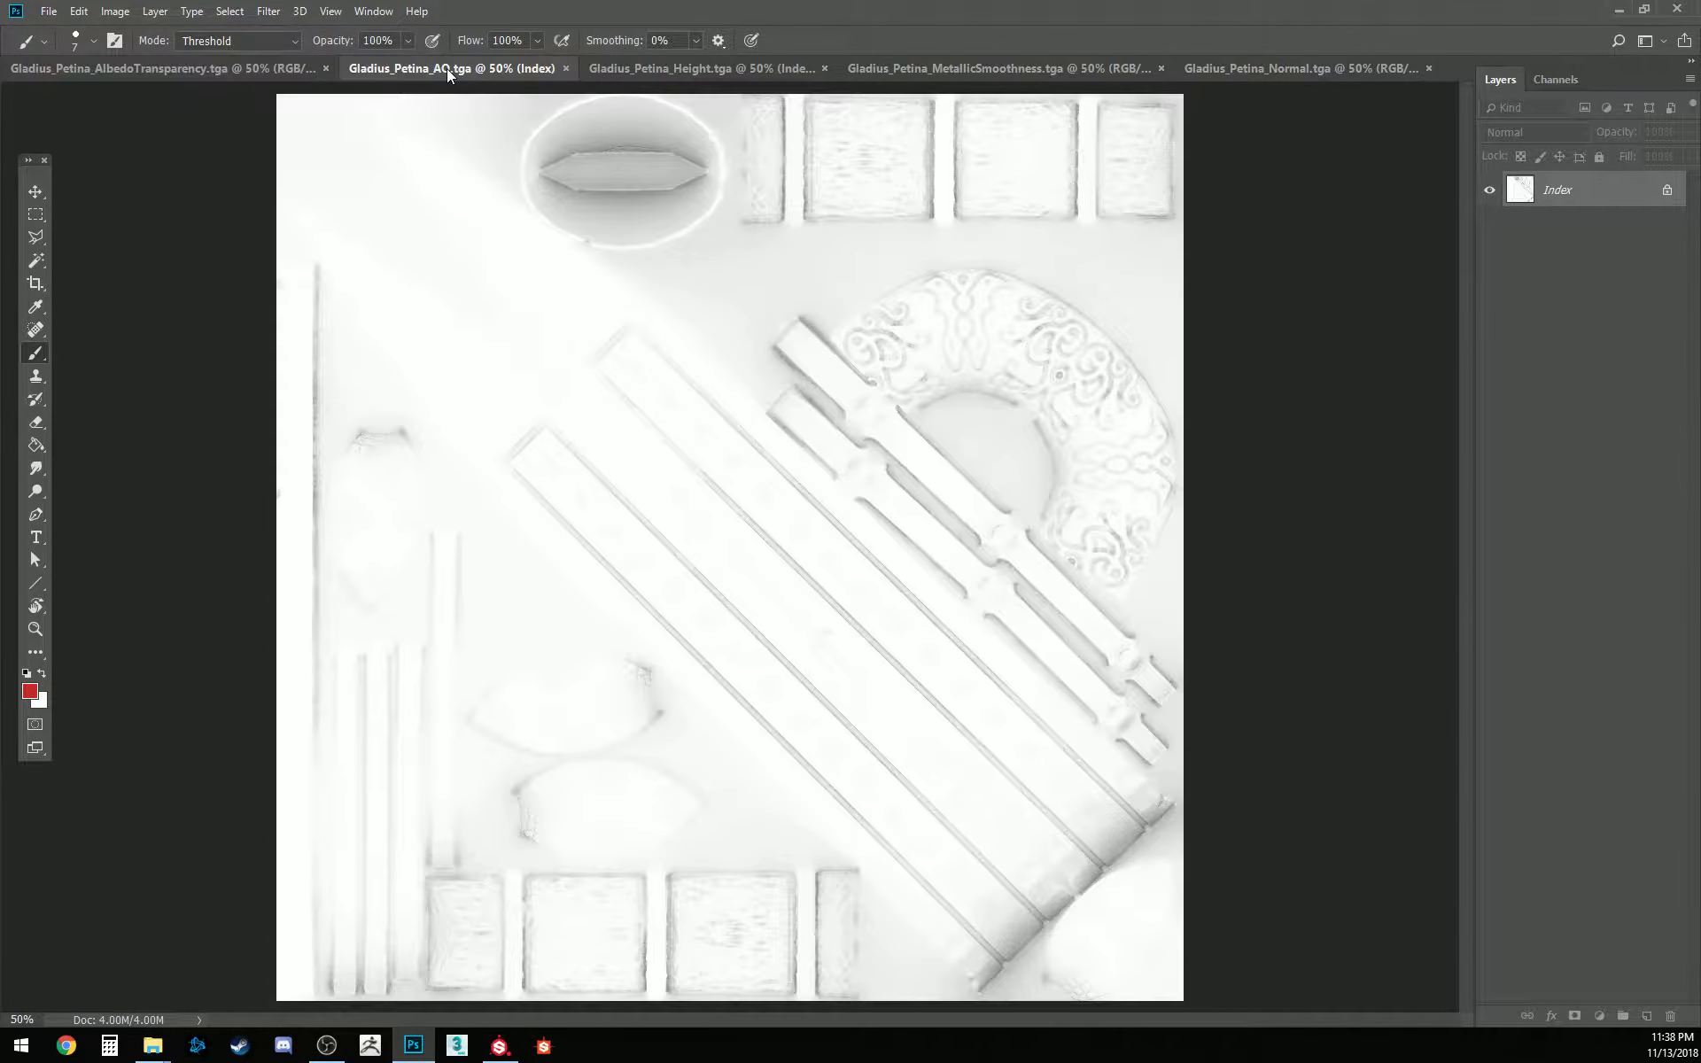
{"action": "left_click", "coordinate": [698, 68]}
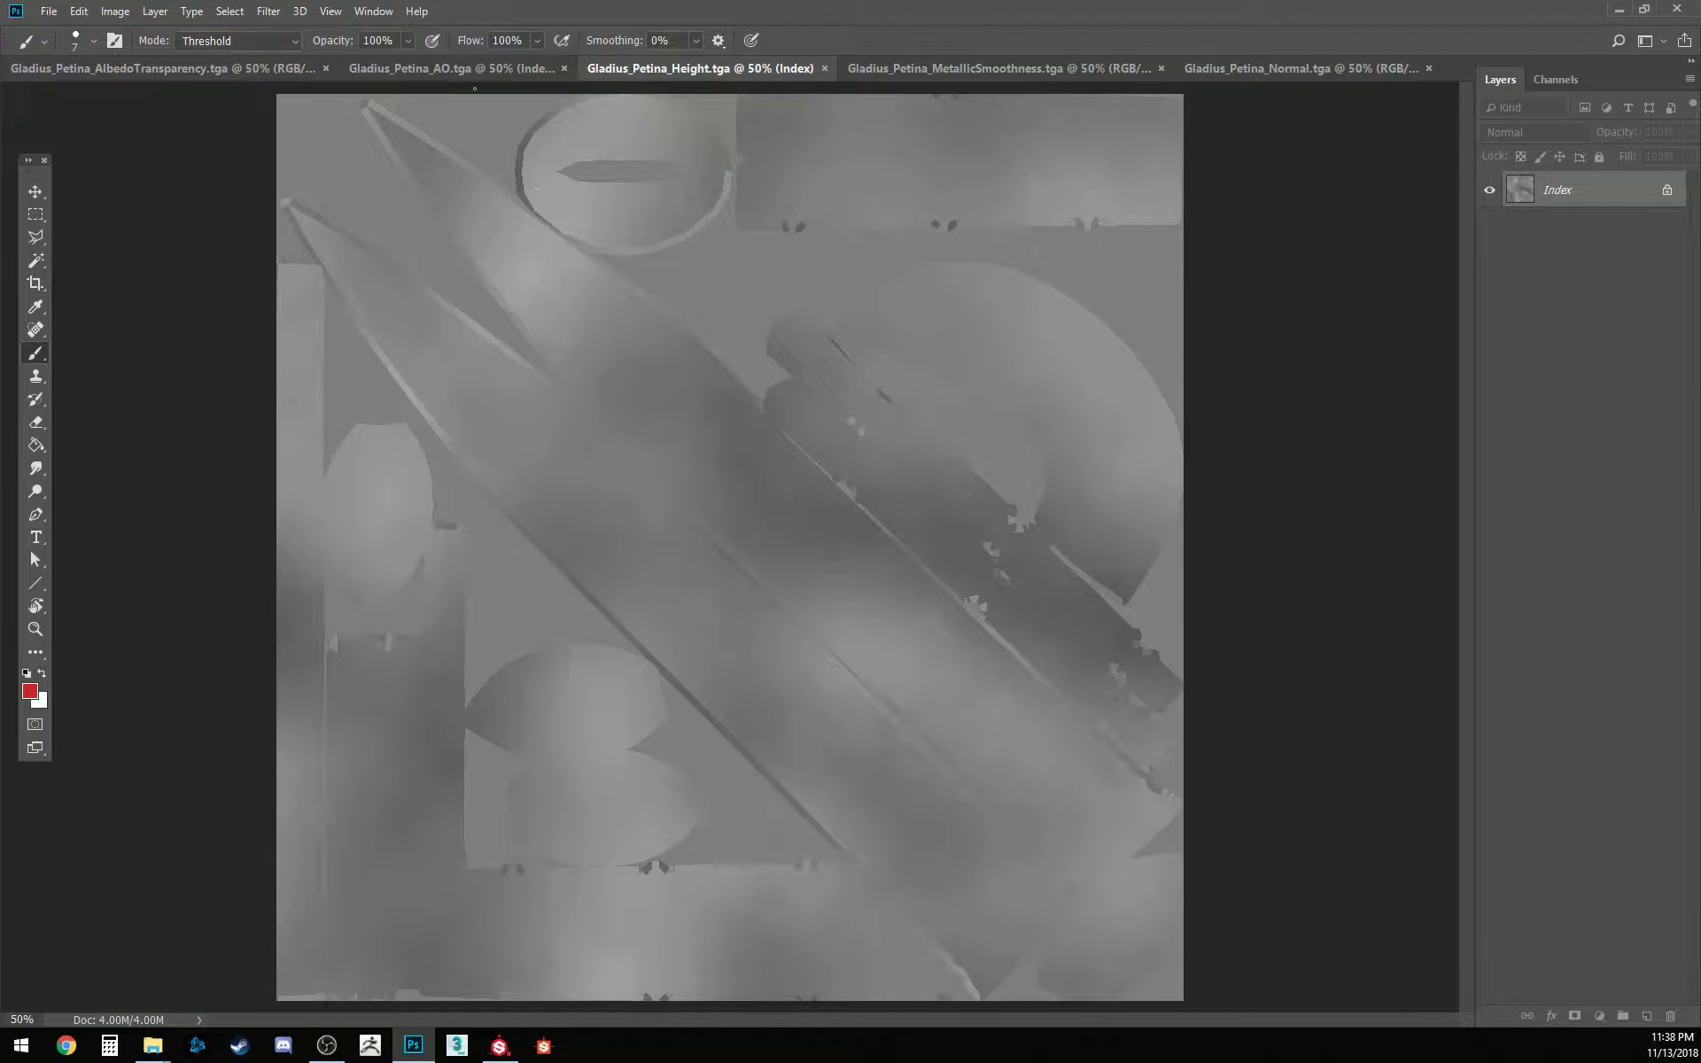
{"action": "left_click", "coordinate": [985, 70]}
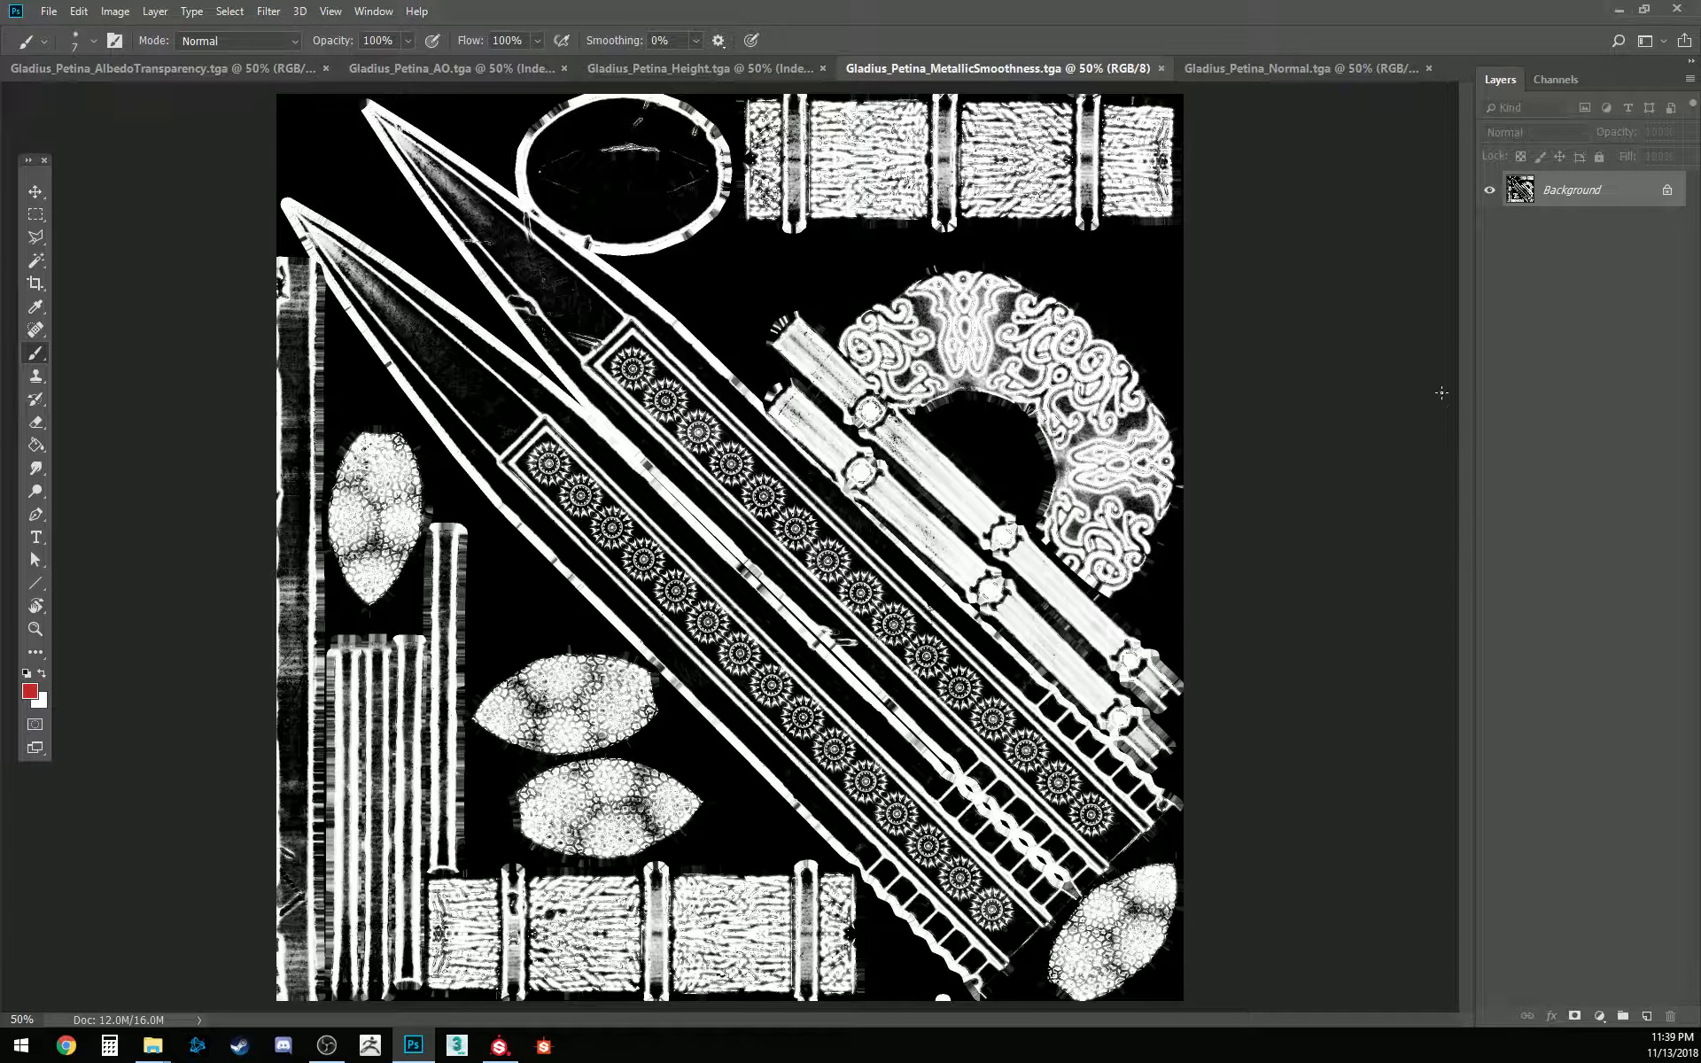
{"action": "left_click", "coordinate": [113, 70]}
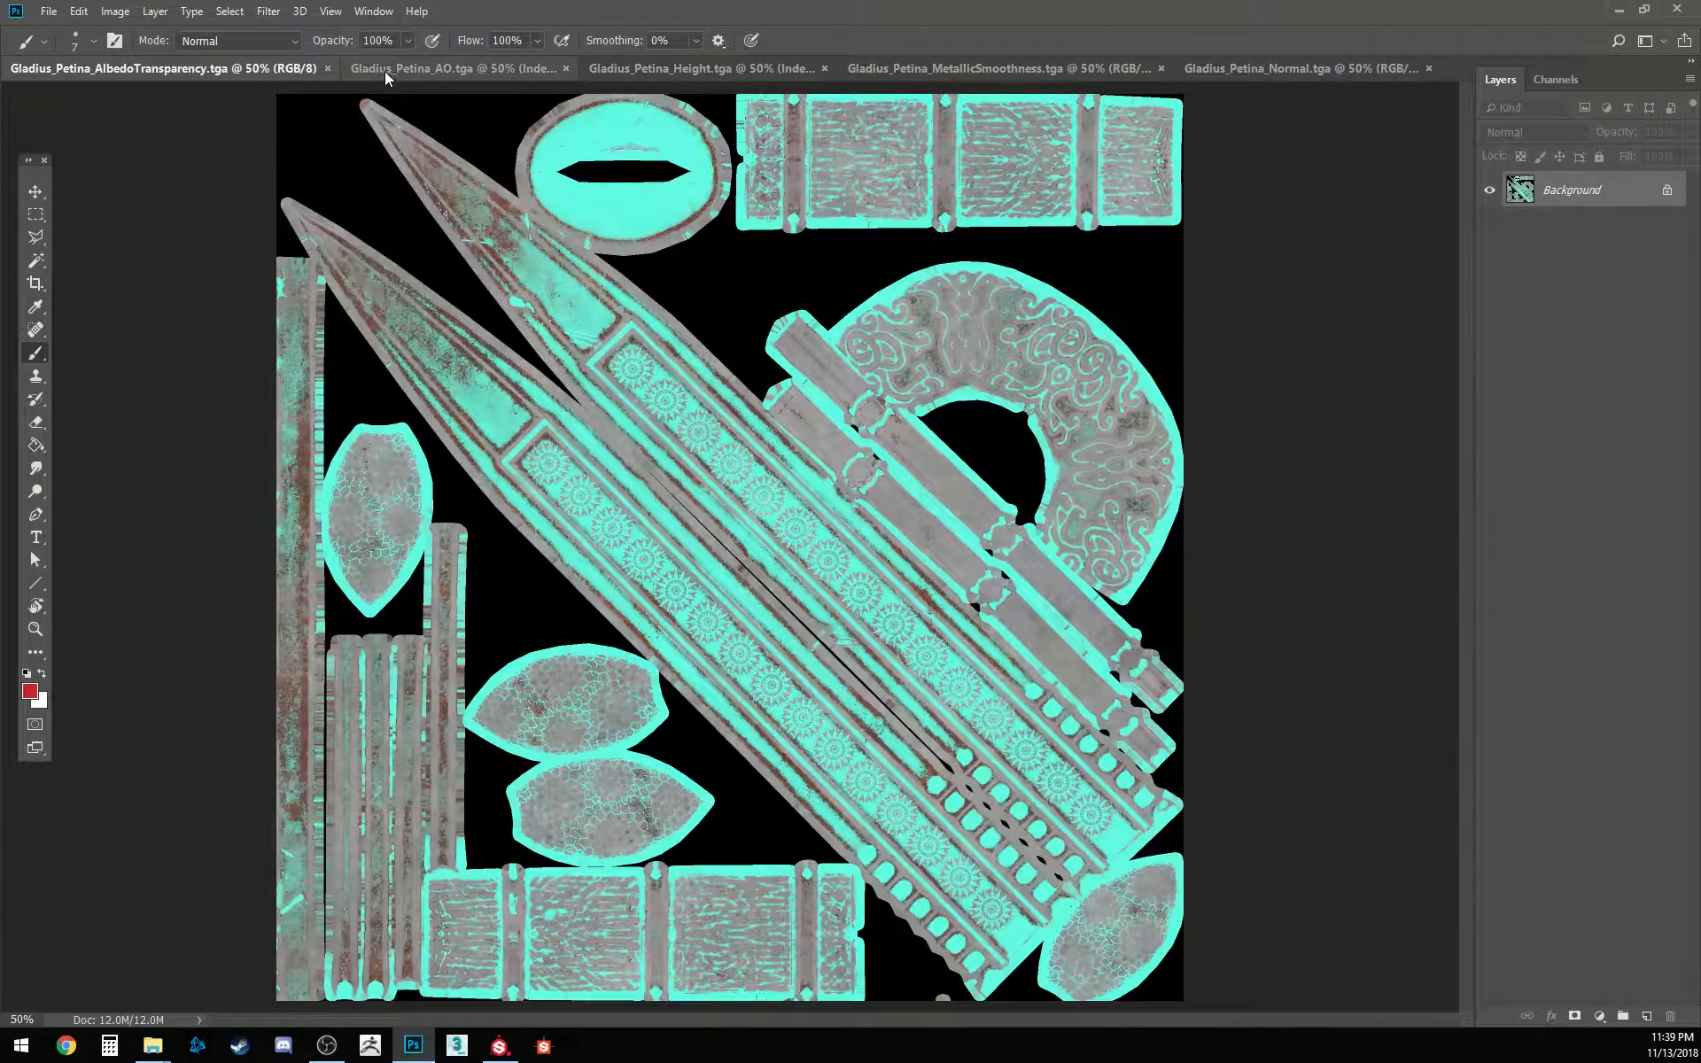
{"action": "left_click", "coordinate": [390, 69]}
{"action": "left_click", "coordinate": [626, 71]}
{"action": "left_click", "coordinate": [975, 68]}
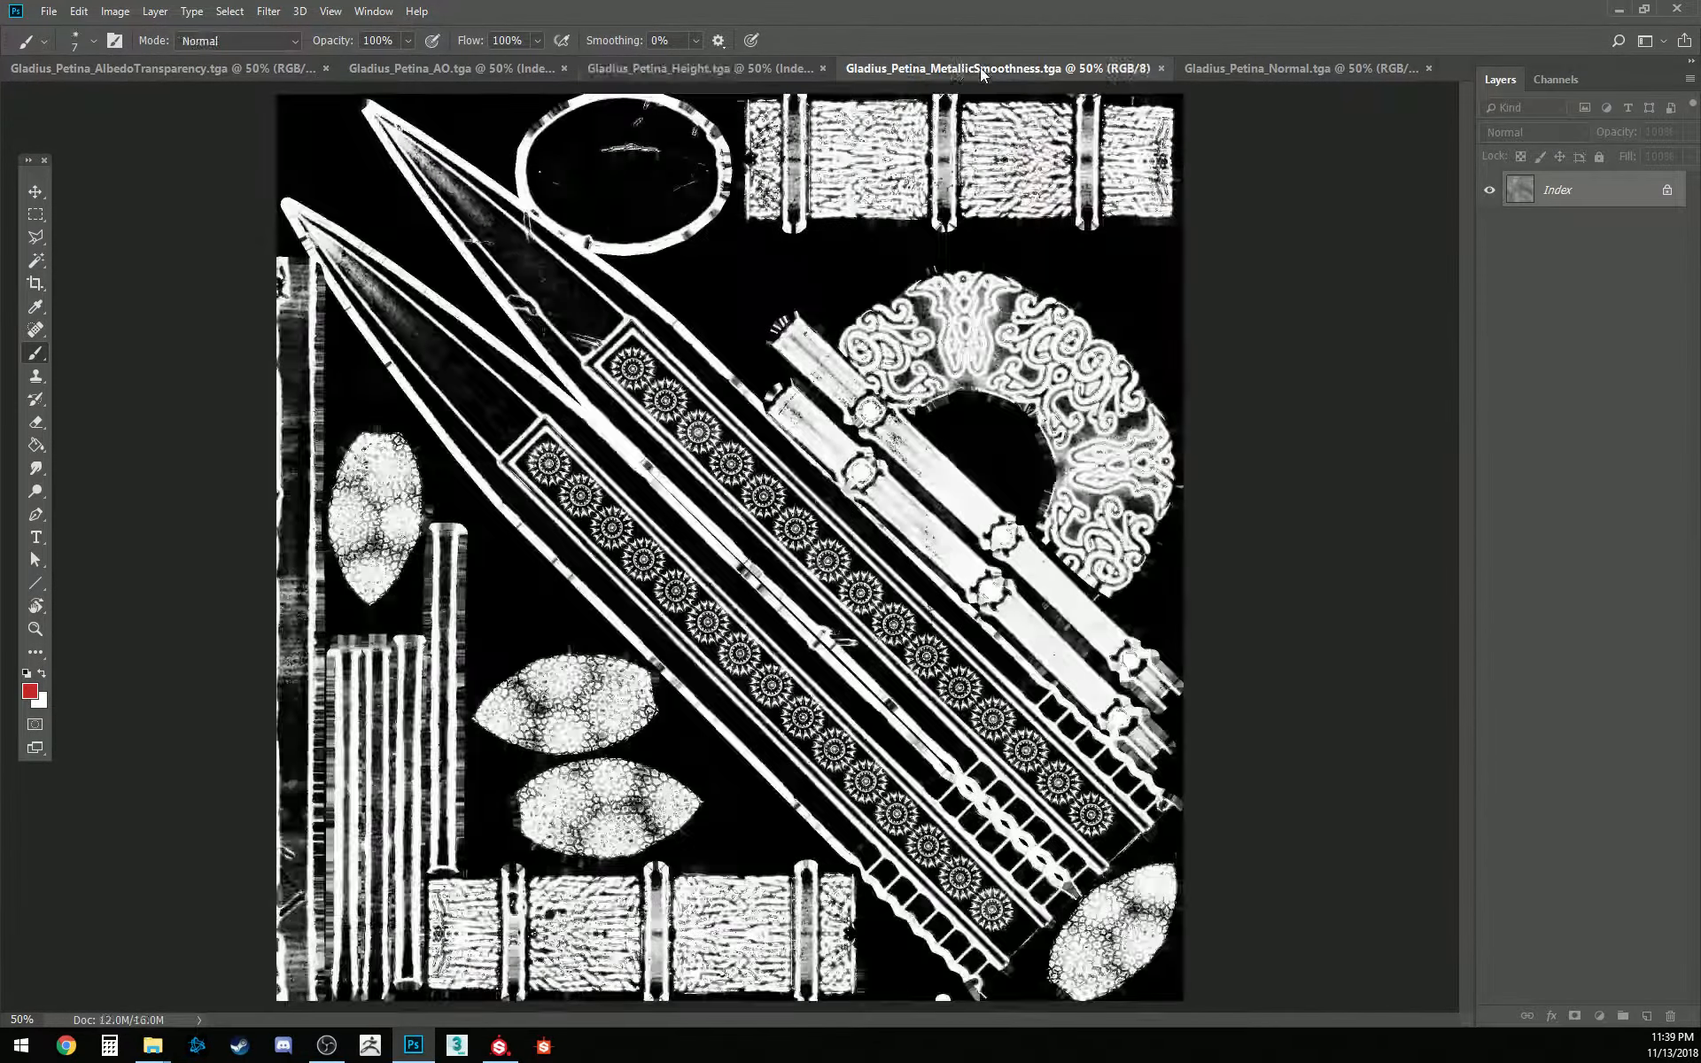
{"action": "left_click", "coordinate": [700, 68]}
{"action": "left_click", "coordinate": [1040, 78]}
{"action": "left_click", "coordinate": [1299, 76]}
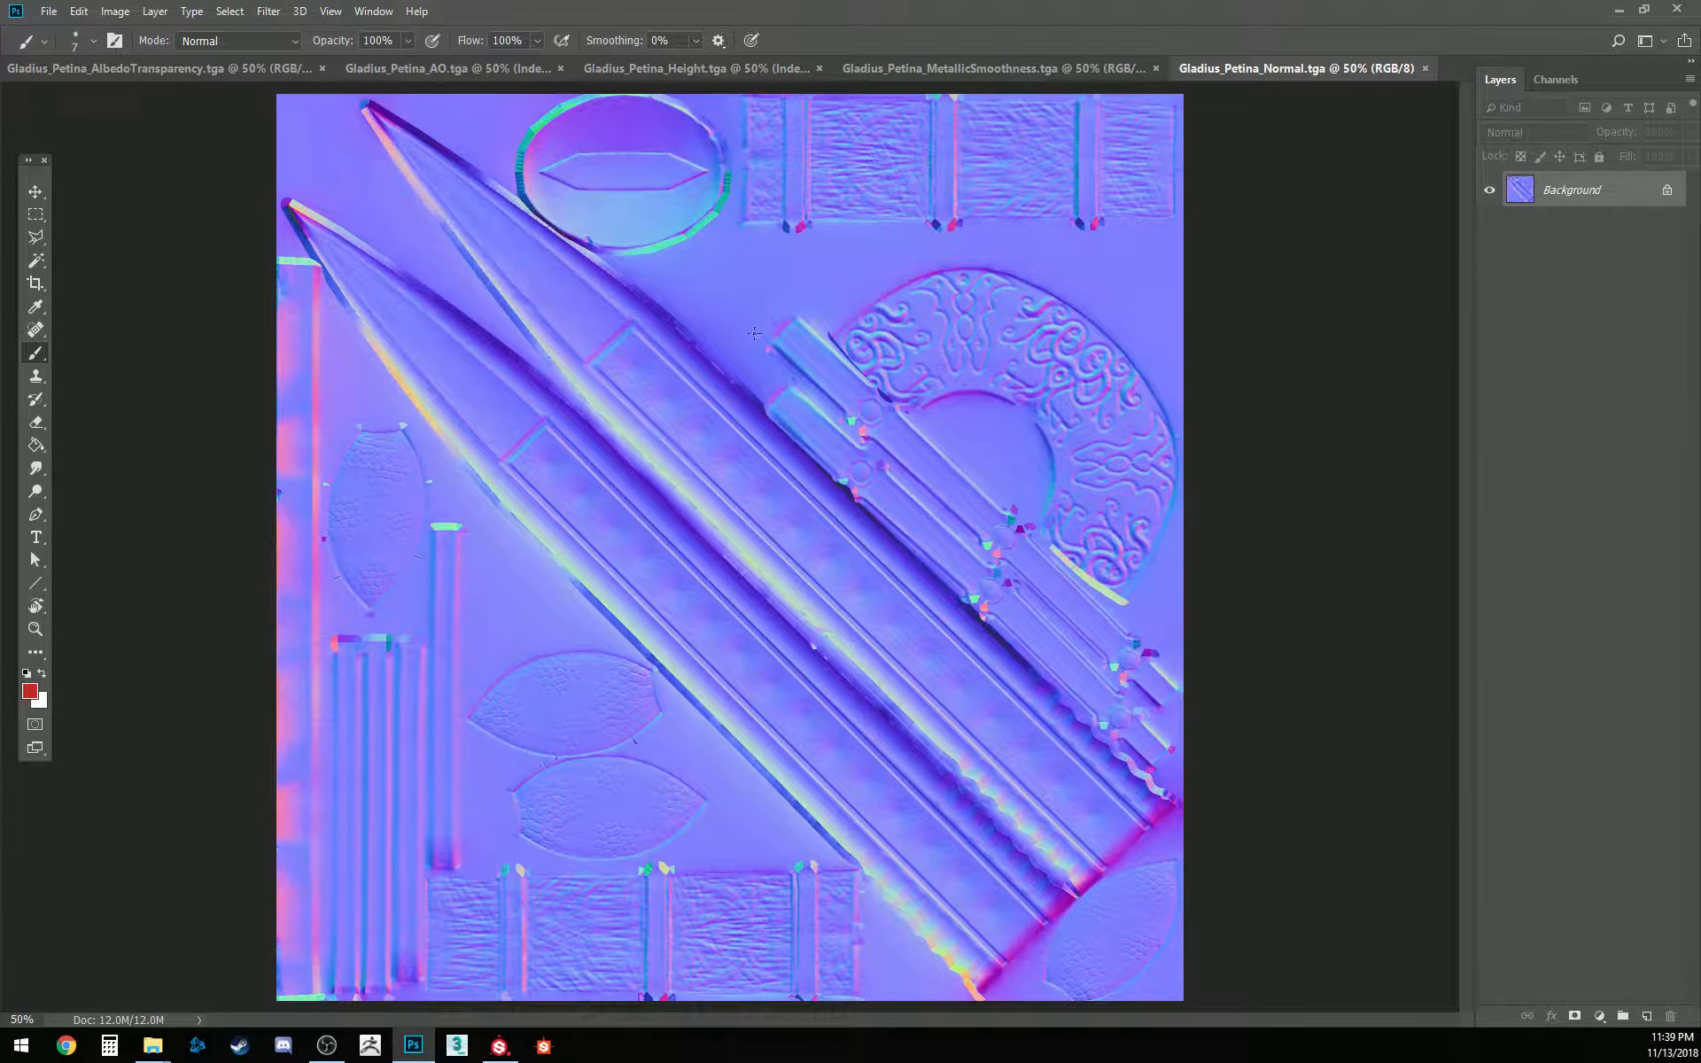
Close all five open Gladius_Petina texture files
{"action": "left_click", "coordinate": [1425, 69]}
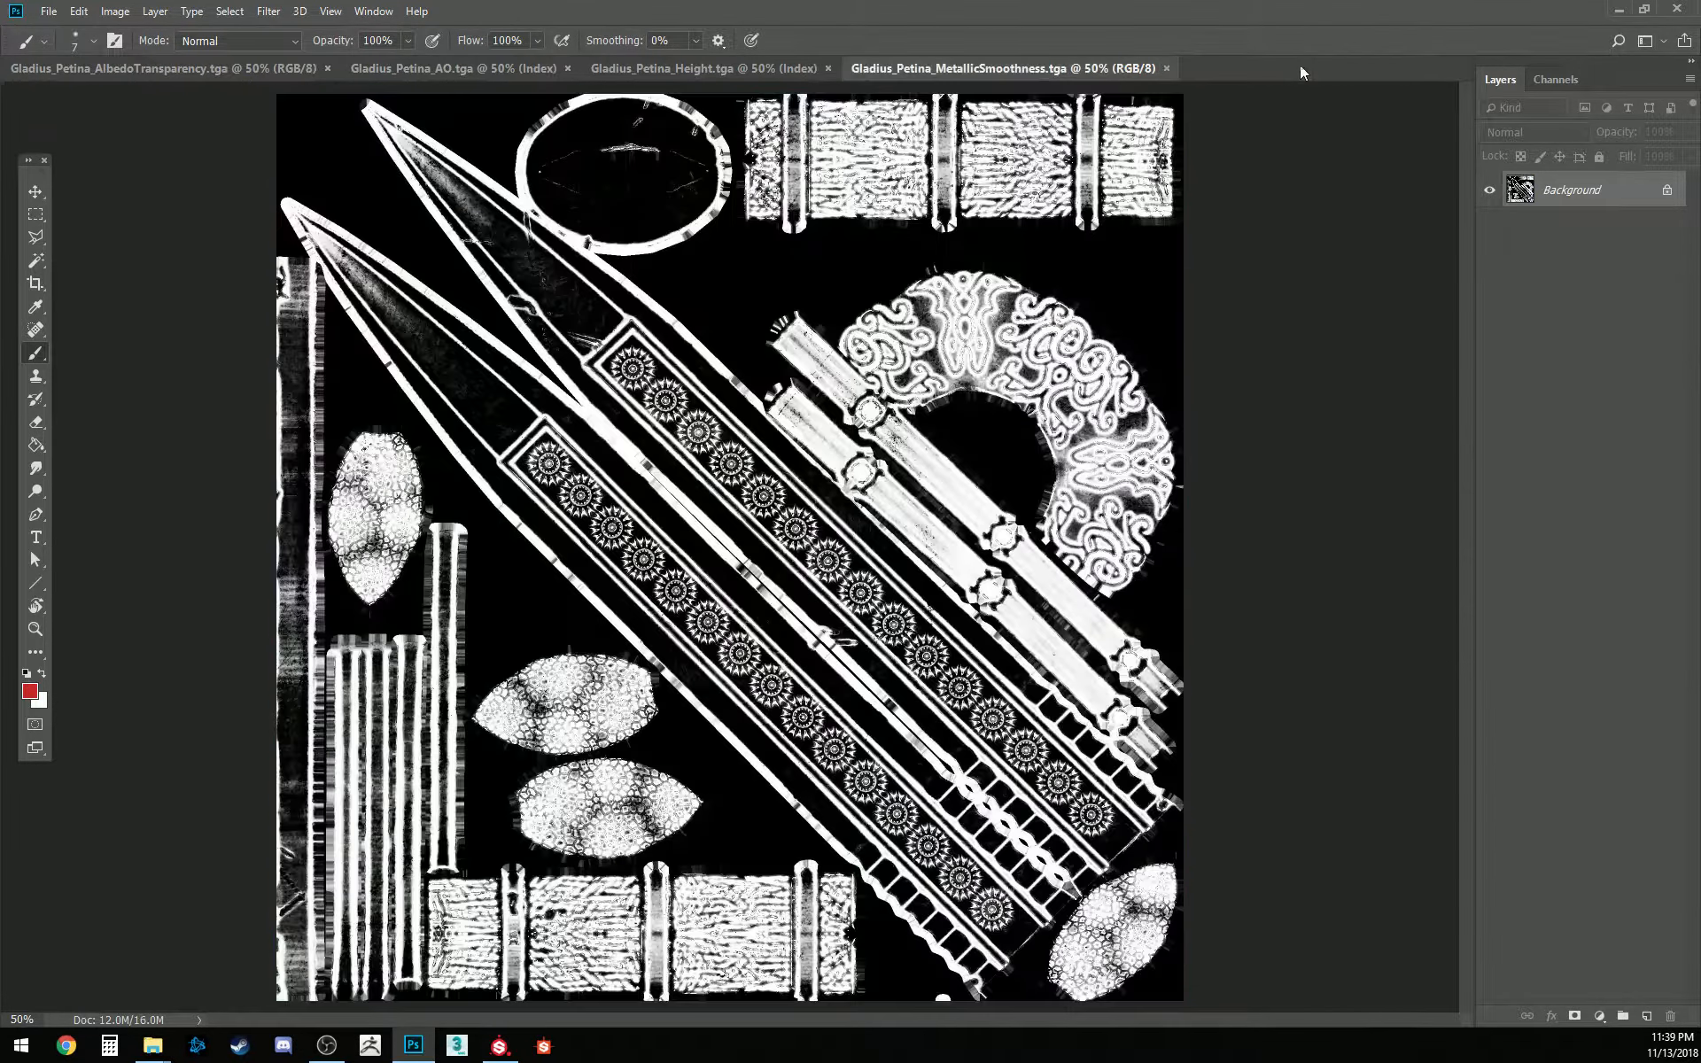
{"action": "left_click", "coordinate": [1166, 68]}
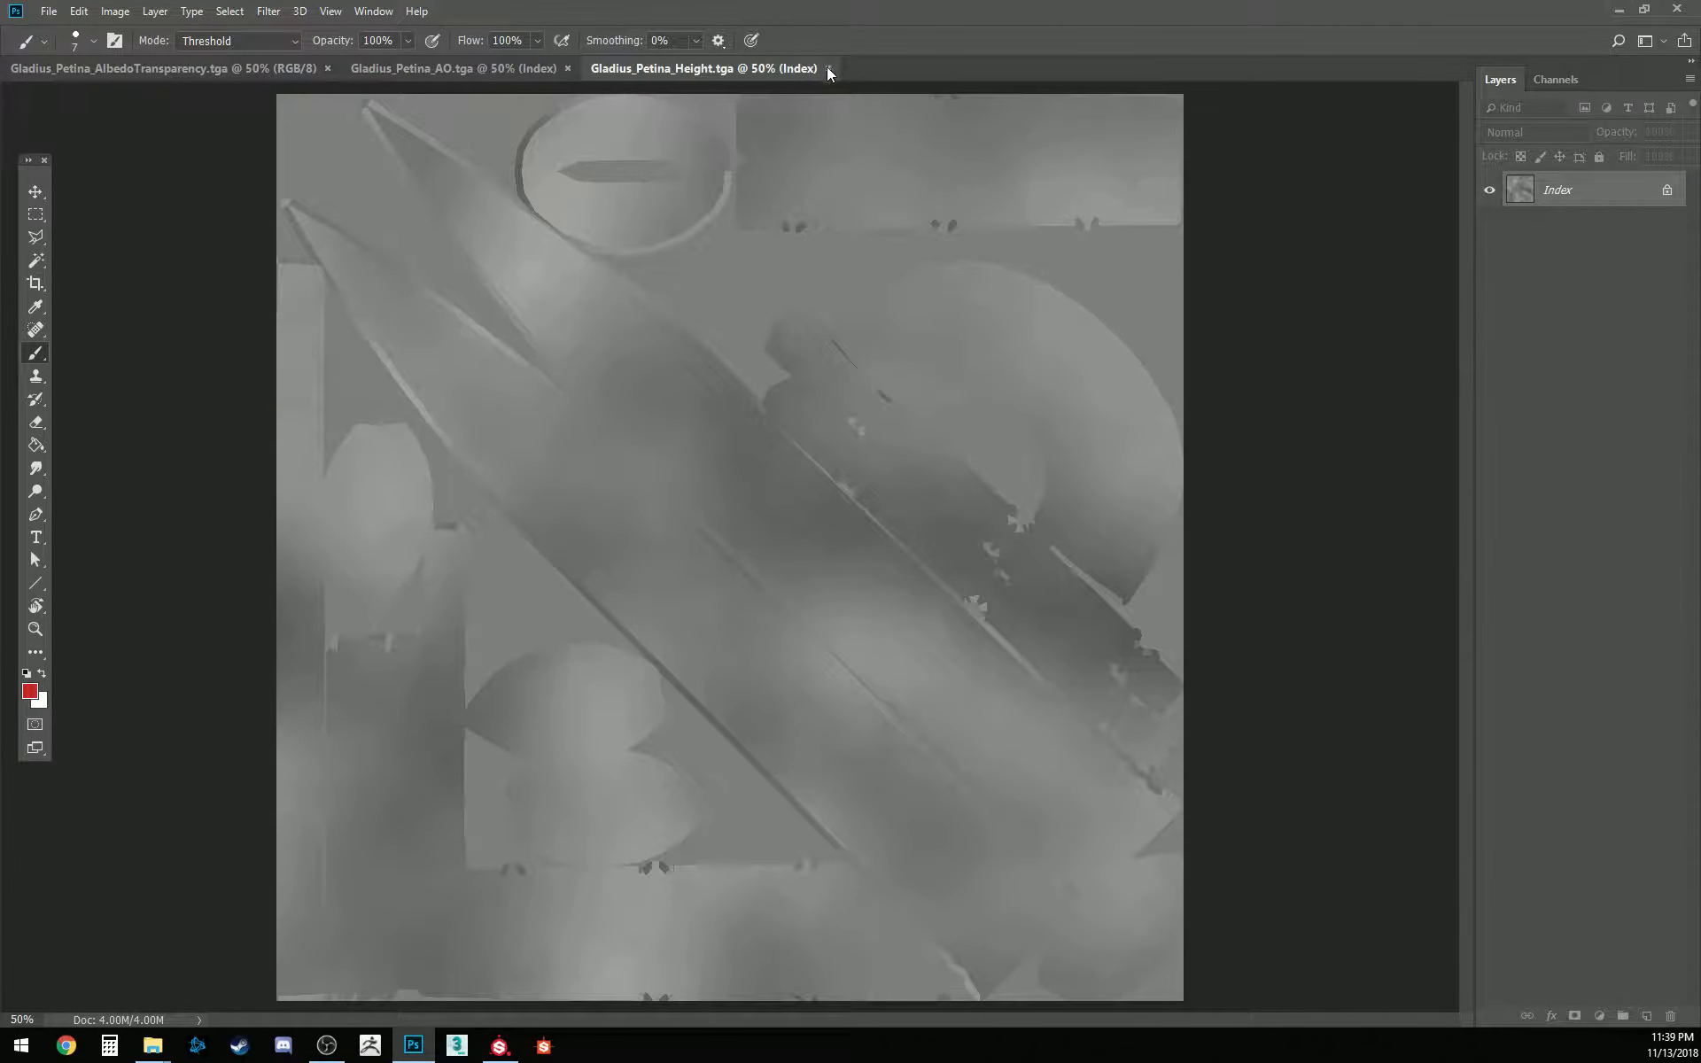
{"action": "left_click", "coordinate": [567, 69]}
{"action": "left_click", "coordinate": [328, 68]}
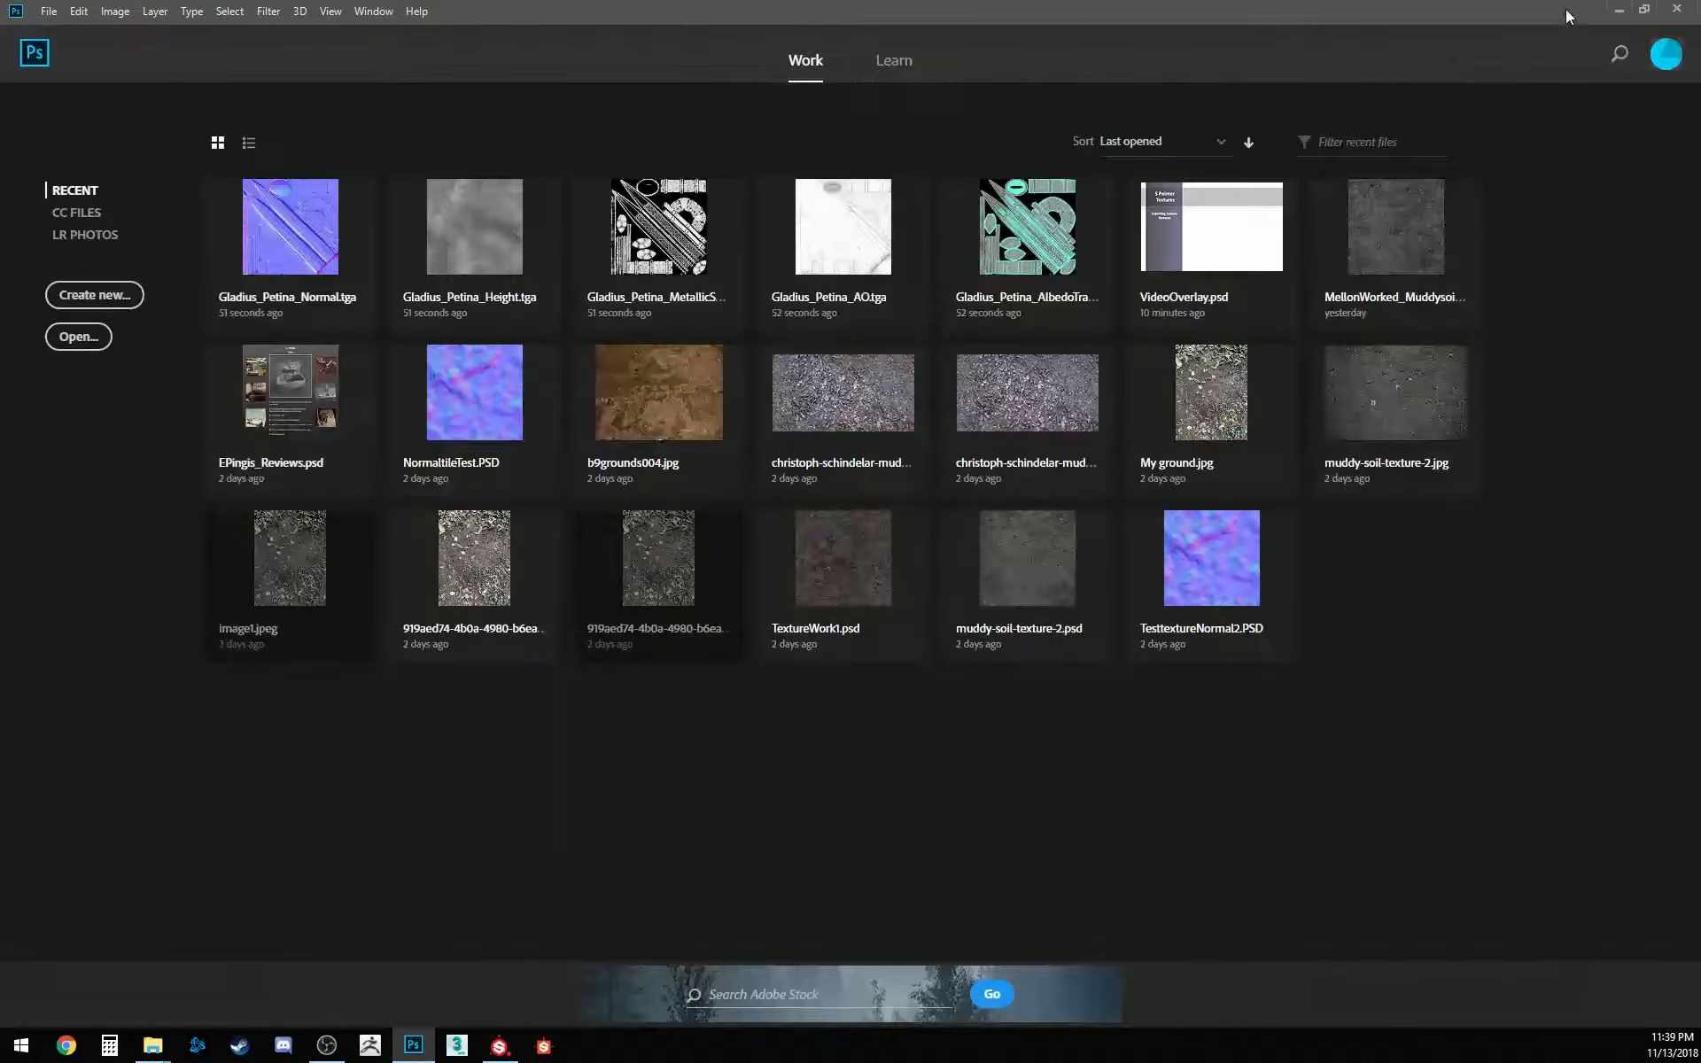